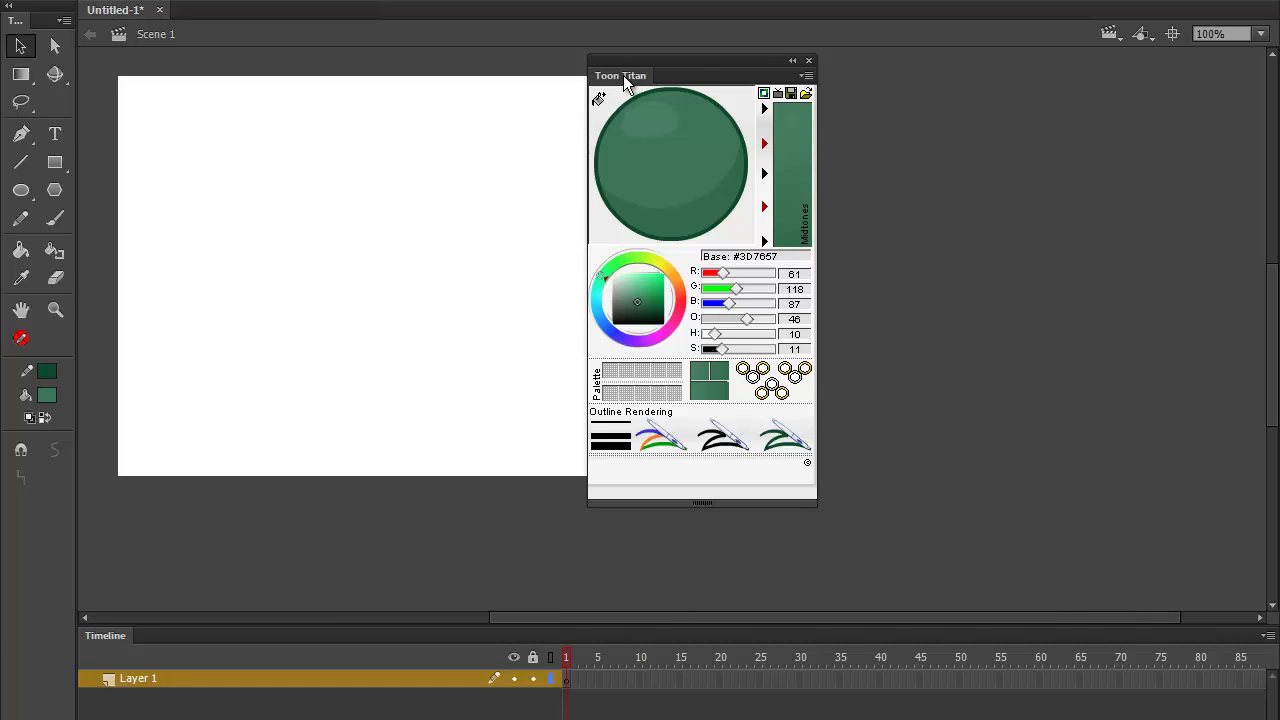
drag(623, 80, 306, 93)
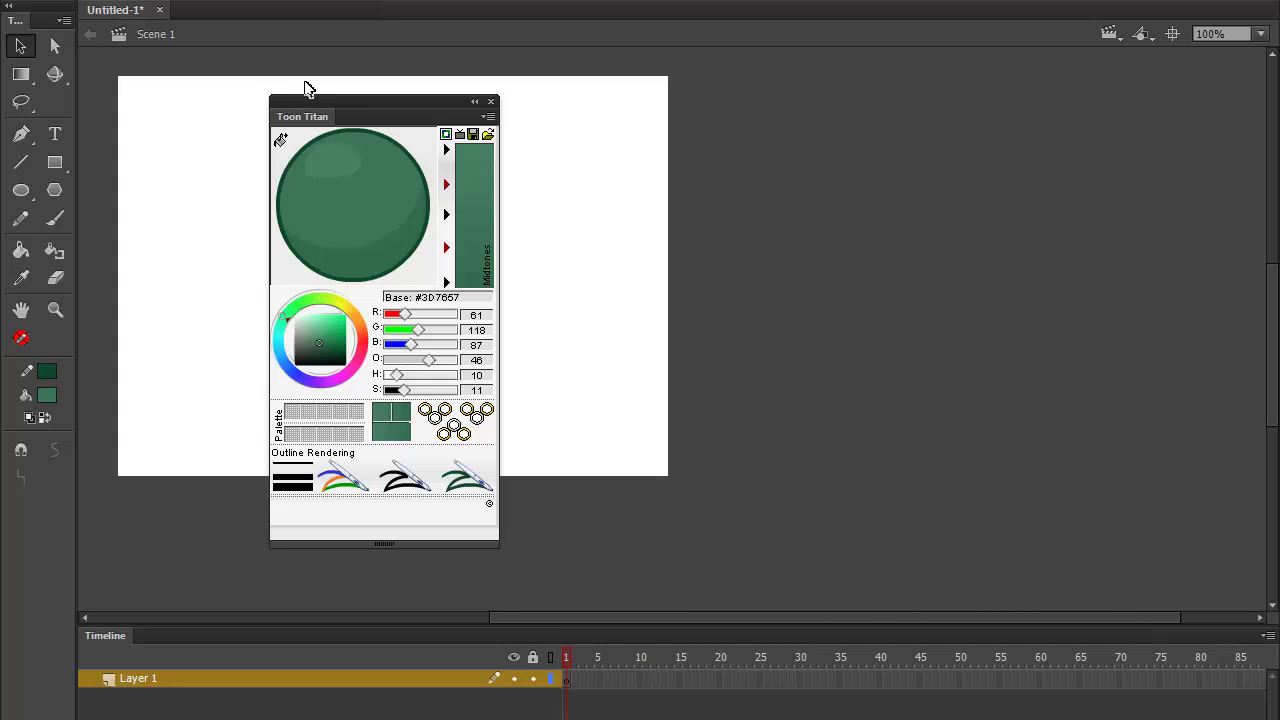
drag(306, 117, 606, 82)
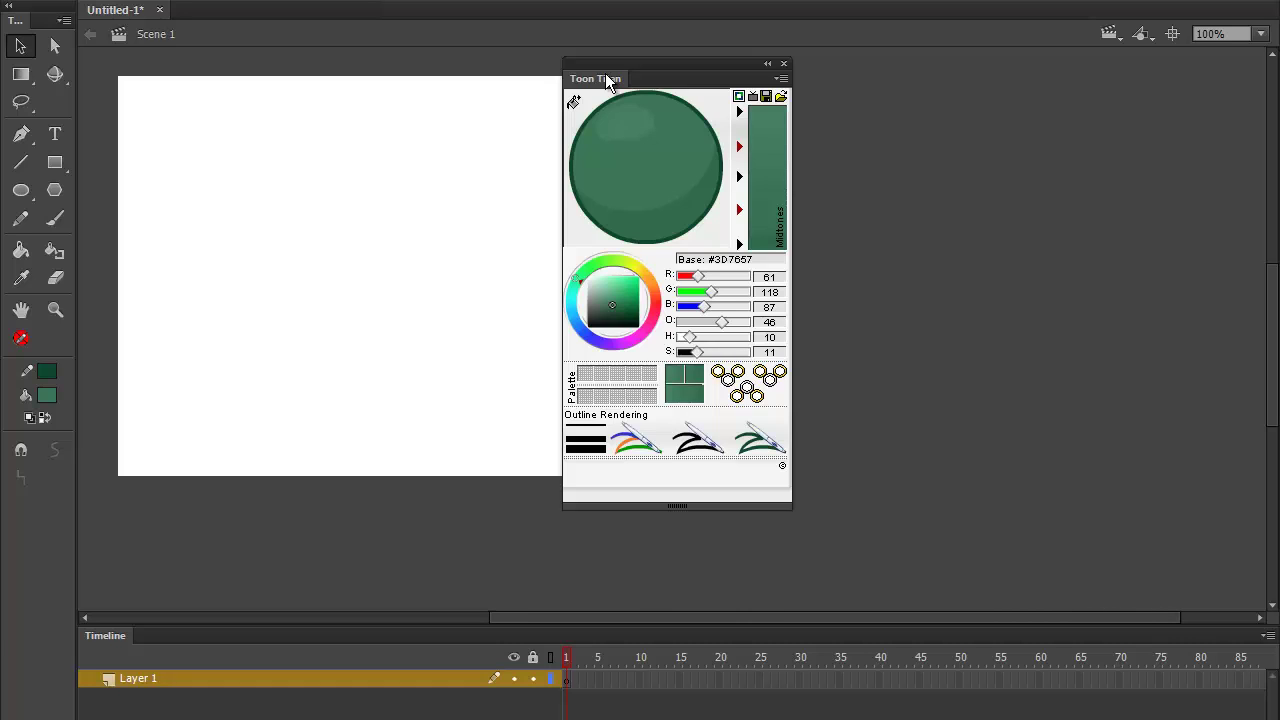
drag(596, 80, 403, 110)
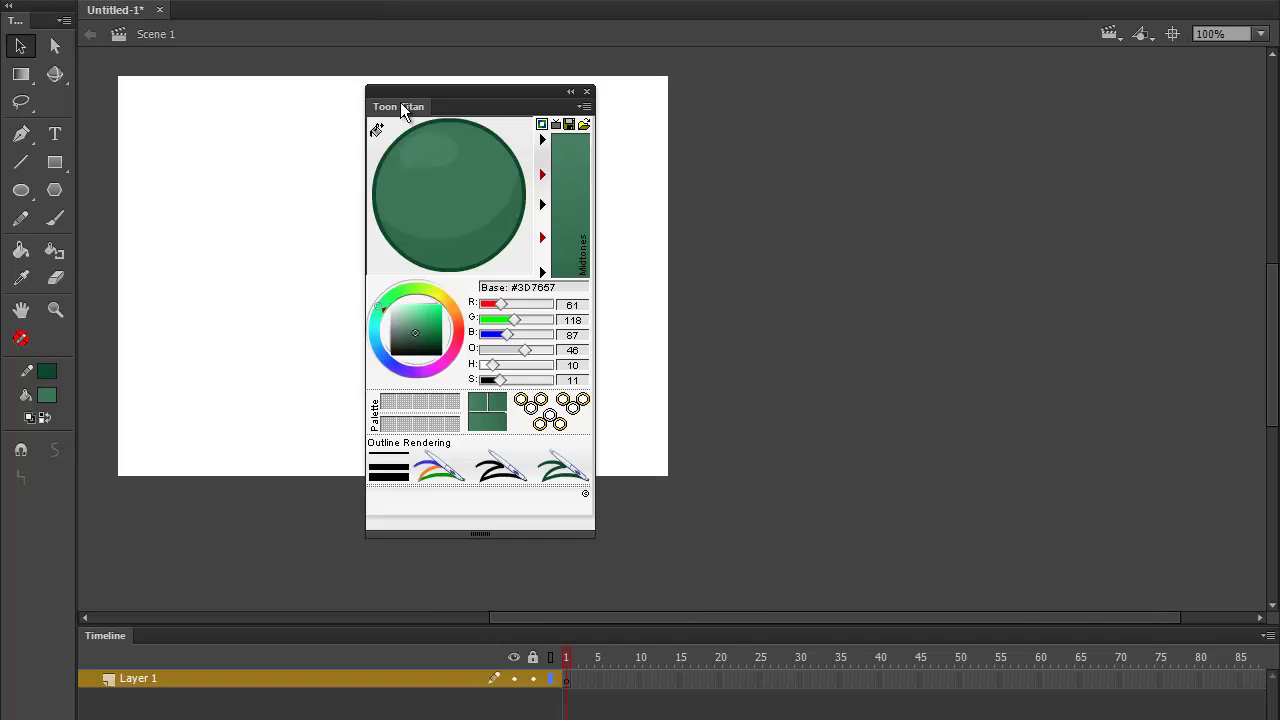
drag(401, 104, 556, 93)
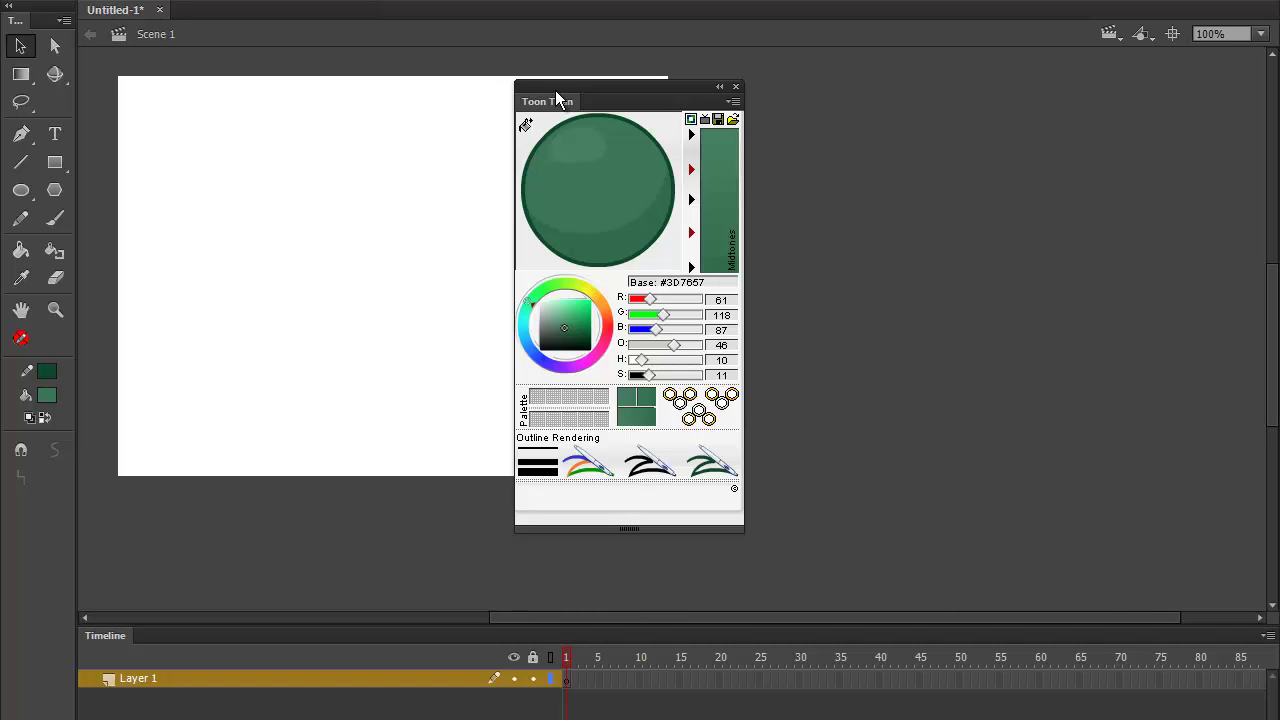
drag(557, 113, 447, 93)
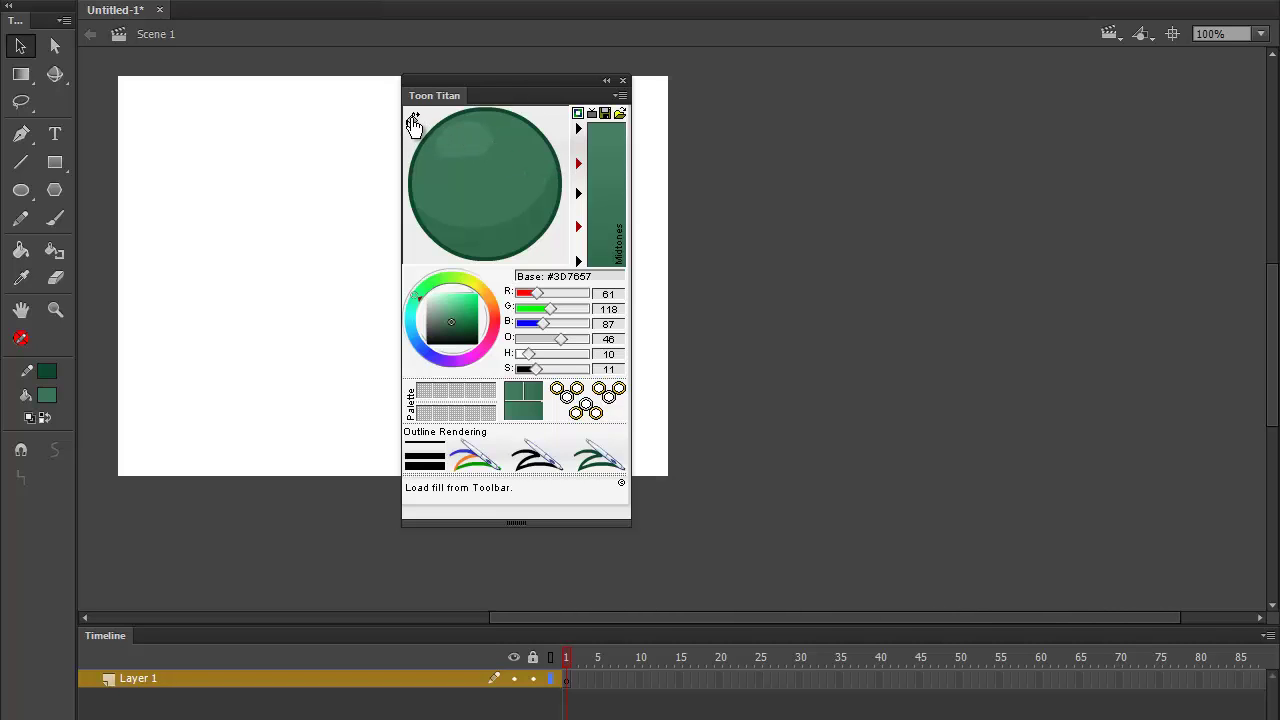
drag(424, 94, 569, 90)
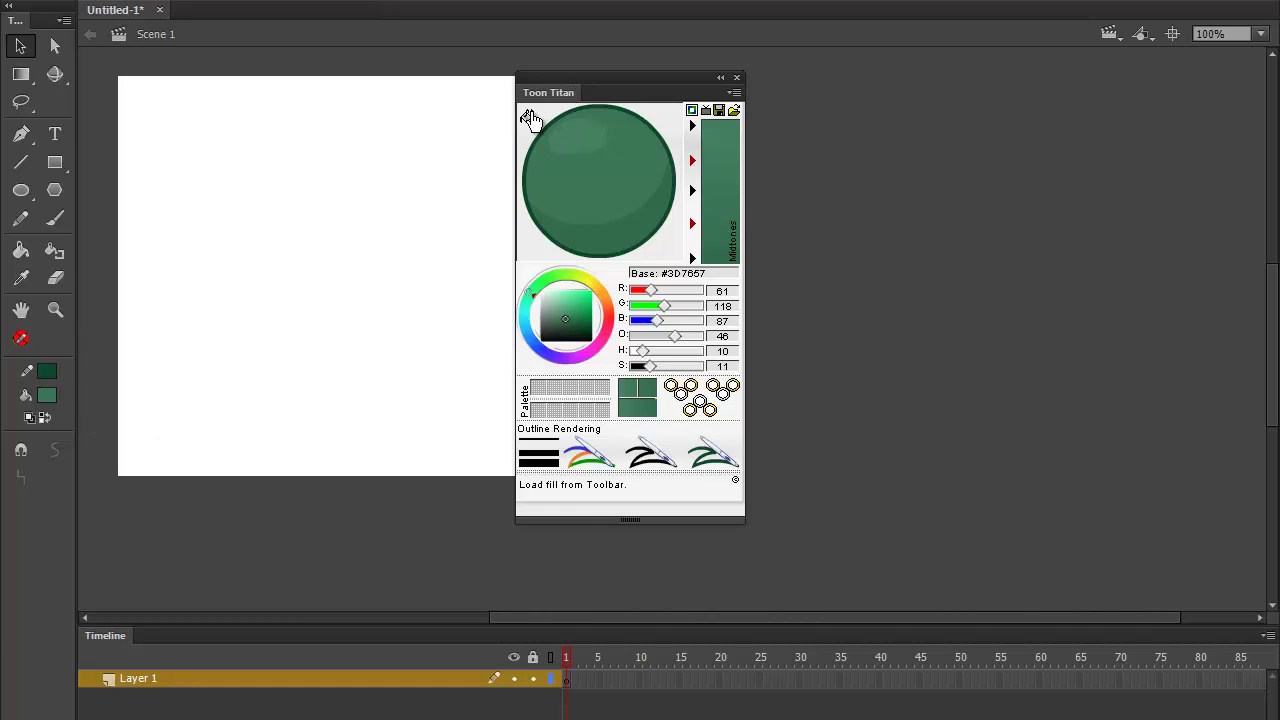
- Set the fill colour to red #CC0033 and load it as the Toon Titan base colour
click(47, 396)
click(220, 96)
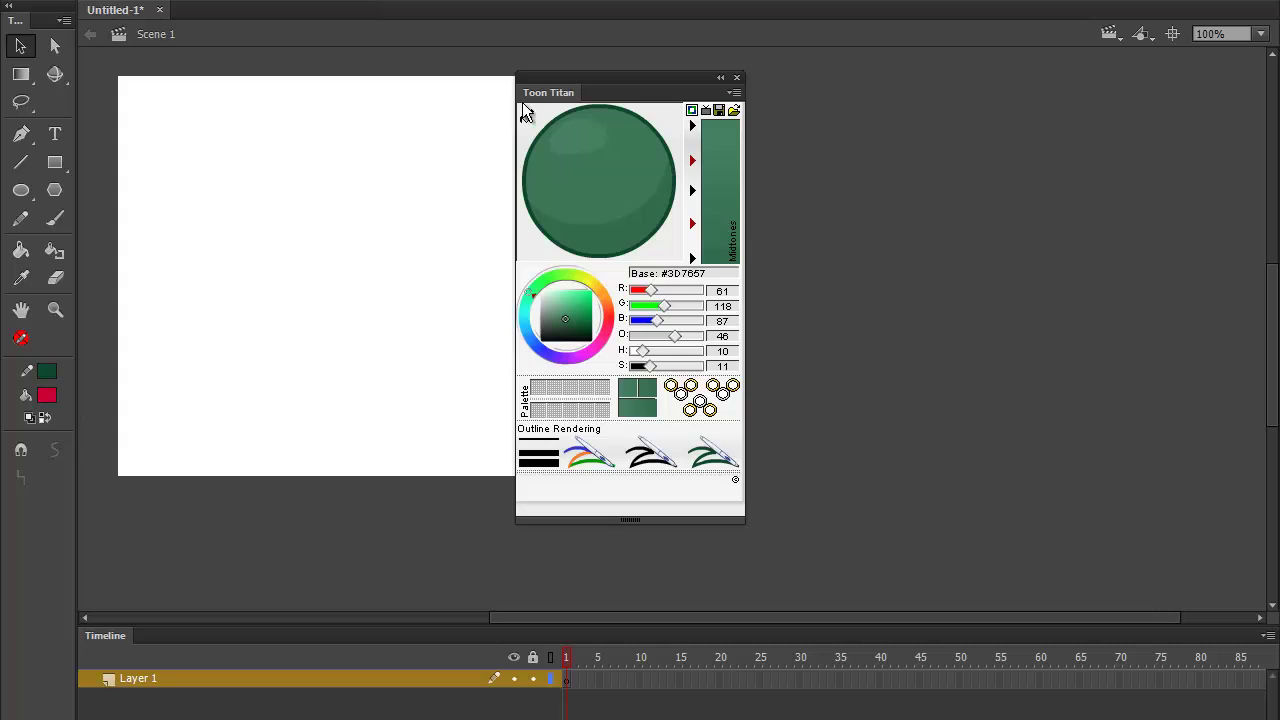
click(527, 120)
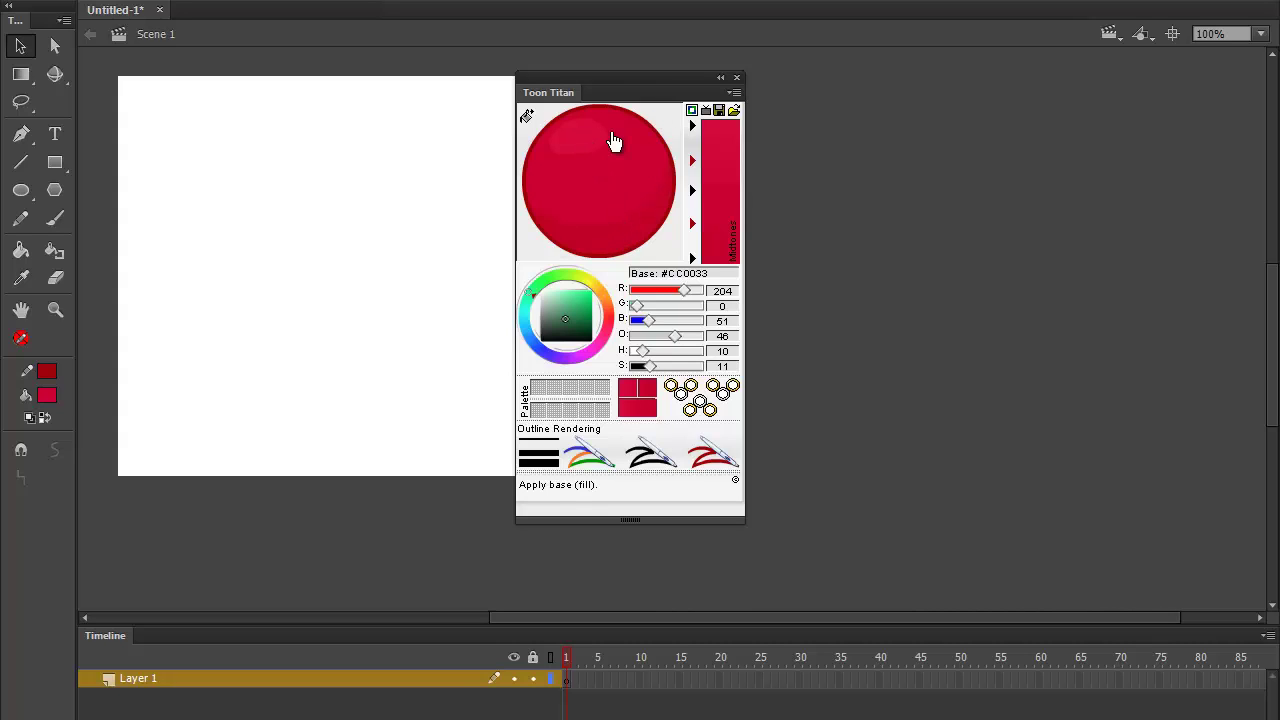
- Set the fill colour to pink #CC3399 and load it as the Toon Titan base colour
click(55, 395)
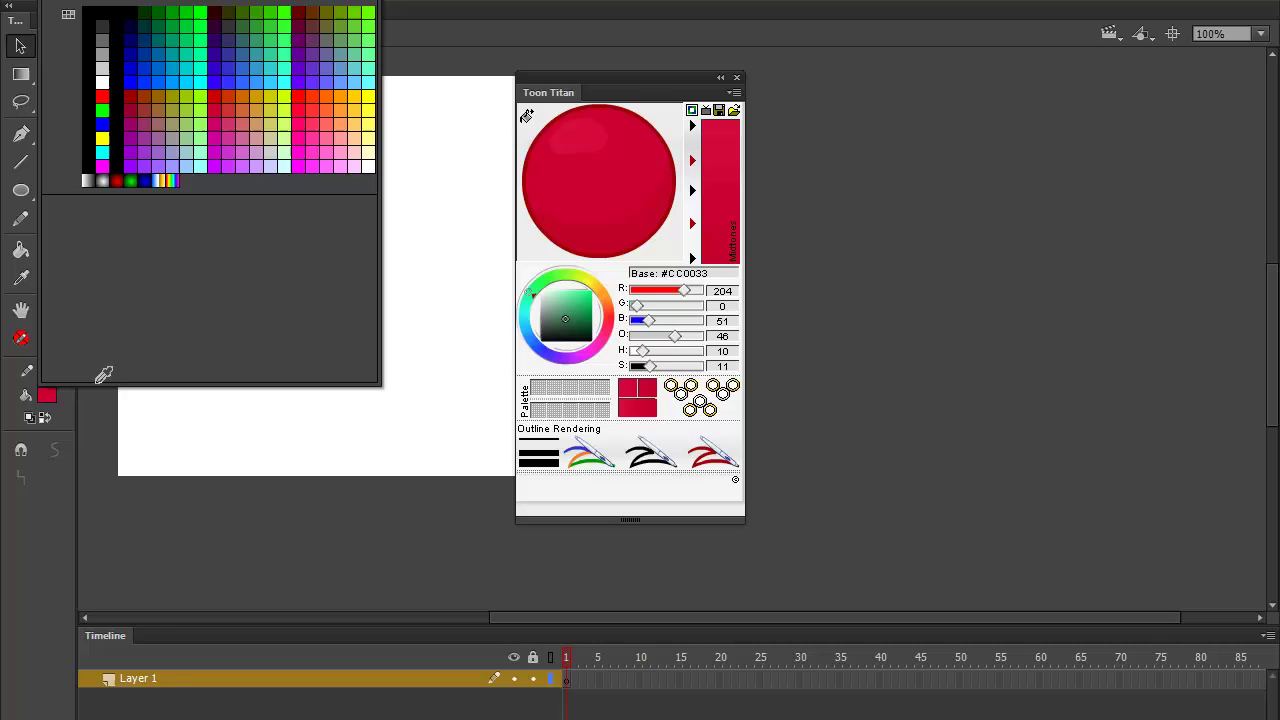
click(228, 133)
click(527, 116)
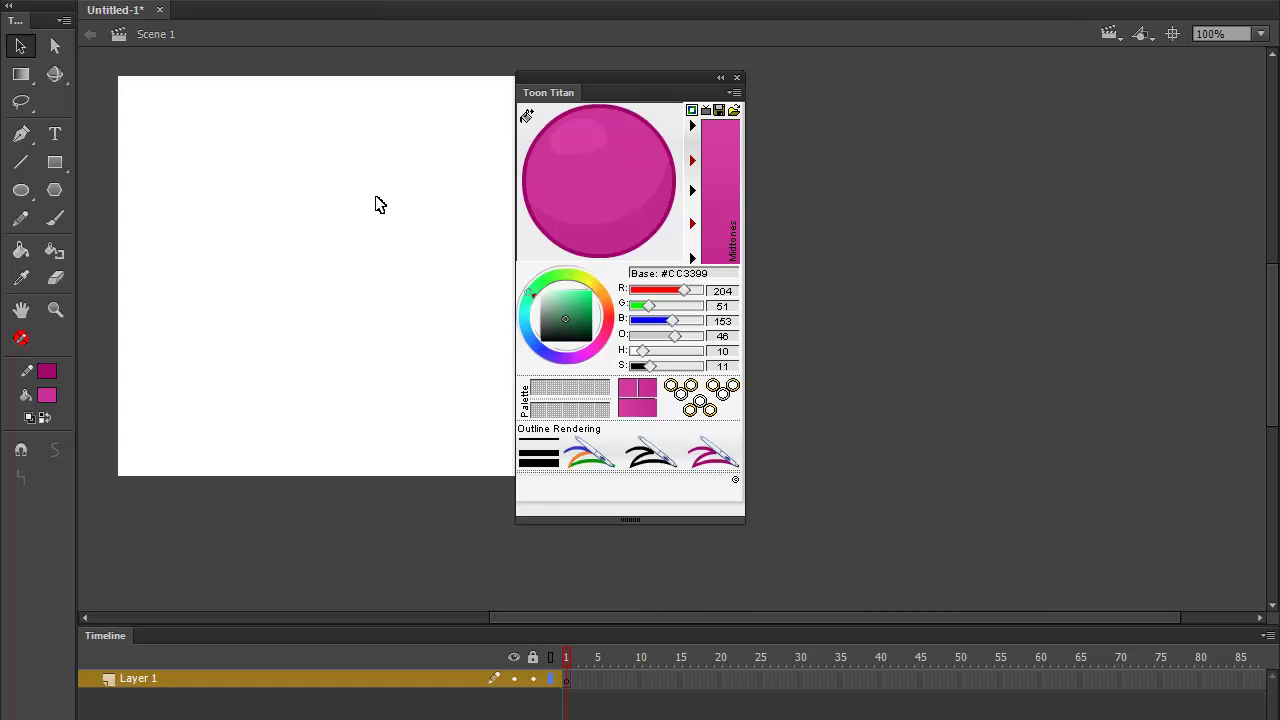
- Draw a heart outline on the stage with two Pencil strokes and smooth the stroke forming its left half
click(21, 218)
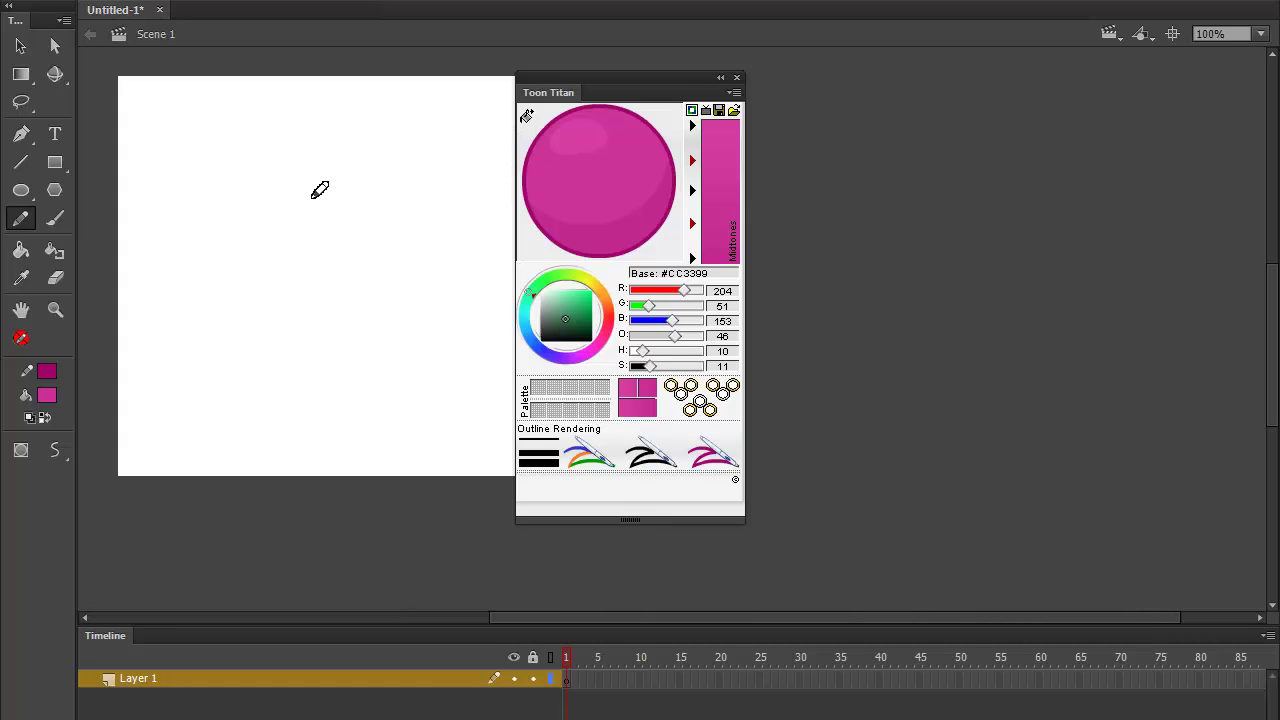
mouse_move(309, 207)
mouse_down()
mouse_move(342, 144)
mouse_move(407, 129)
mouse_move(451, 166)
mouse_move(462, 222)
mouse_move(437, 284)
mouse_move(274, 374)
mouse_up()
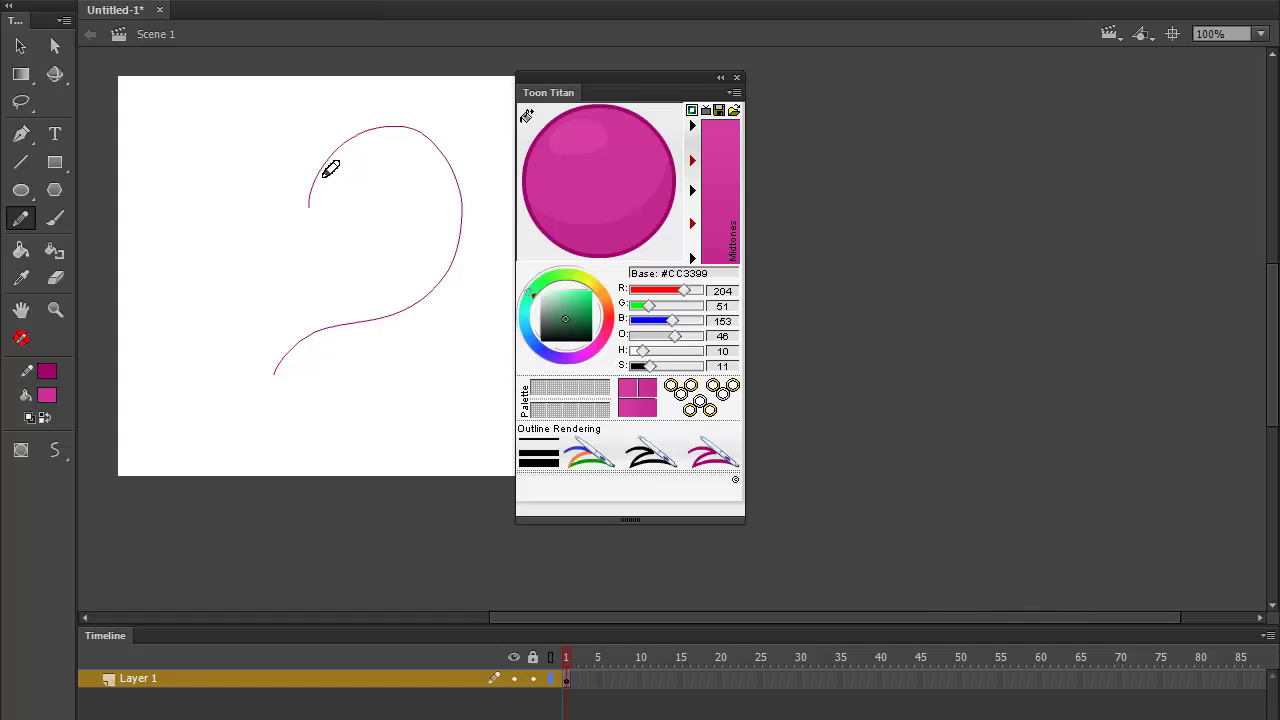
mouse_move(322, 174)
mouse_down()
mouse_move(250, 160)
mouse_move(197, 196)
mouse_move(202, 280)
mouse_move(275, 374)
mouse_up()
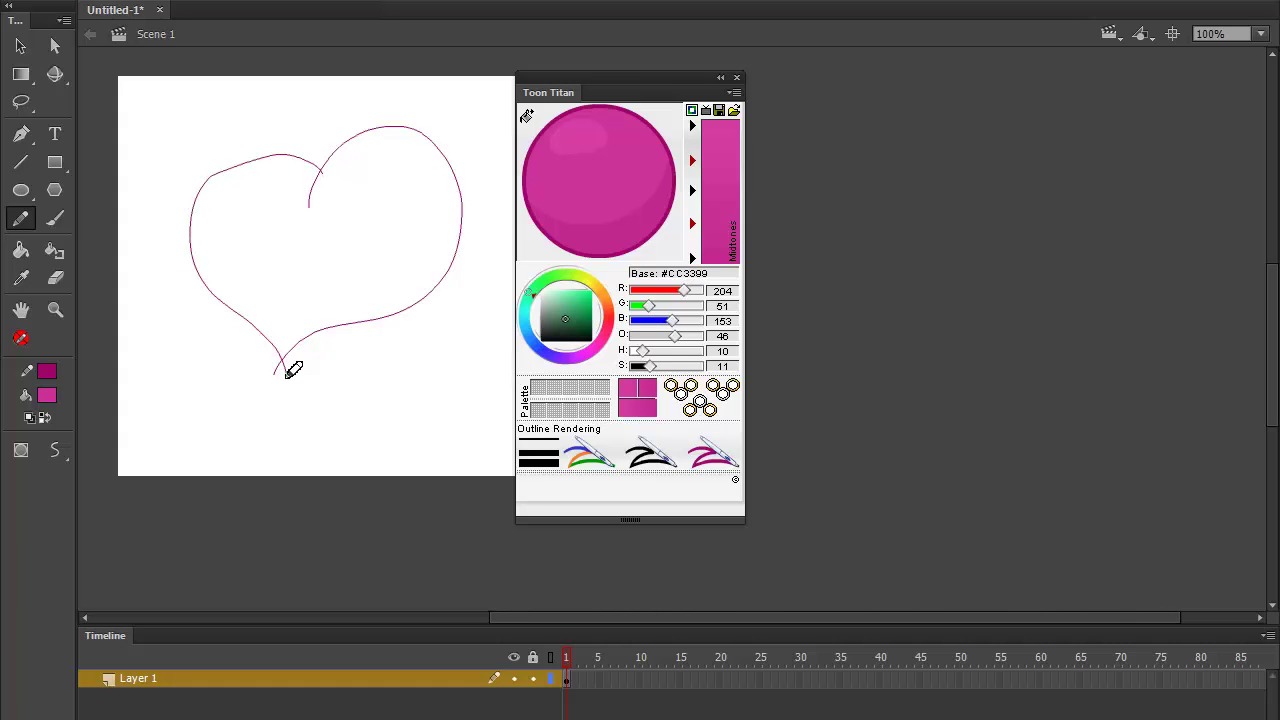
click(20, 46)
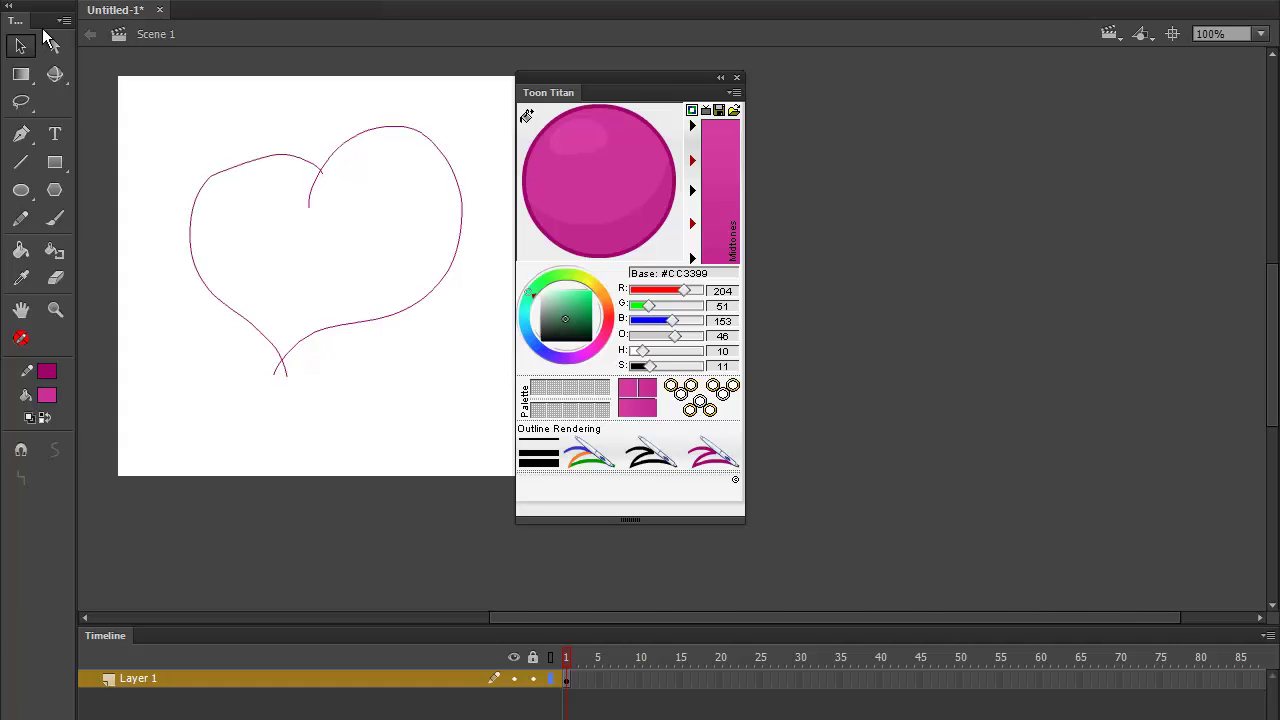
click(280, 155)
click(52, 450)
click(52, 450)
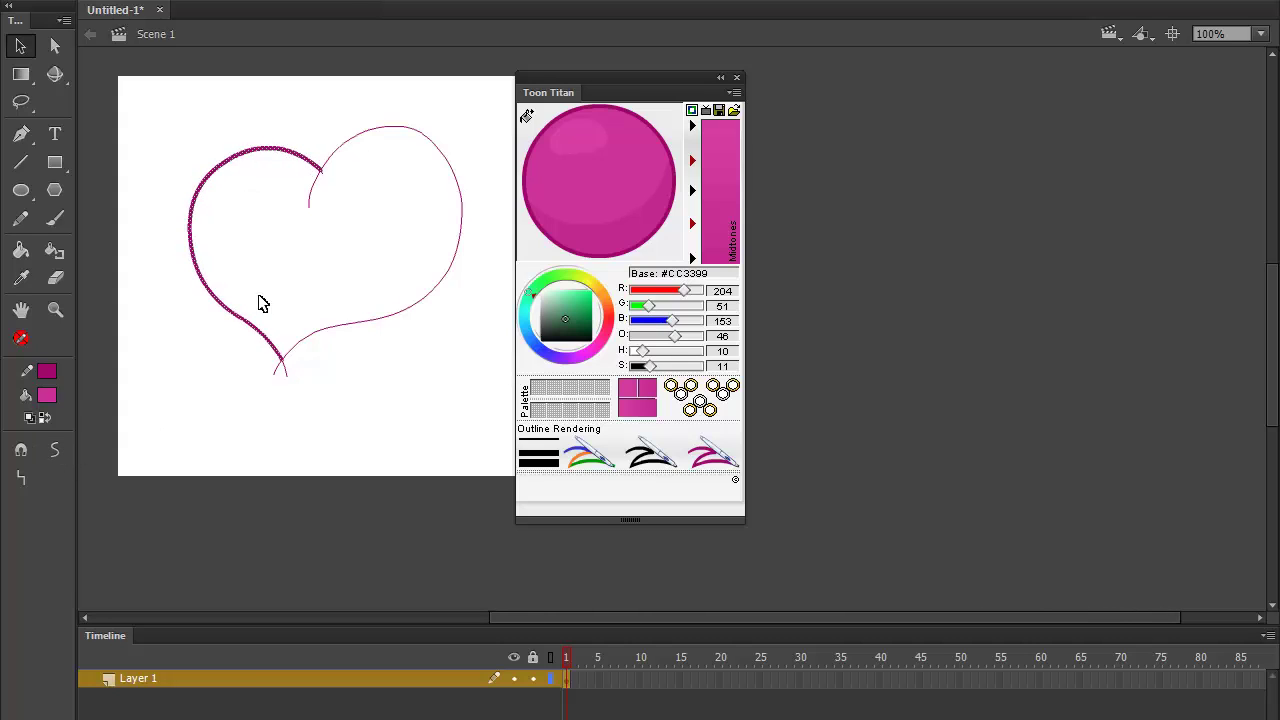
- Delete the line ends overshooting the heart's tip and notch, and fill the heart with the pink base colour
click(360, 268)
click(283, 364)
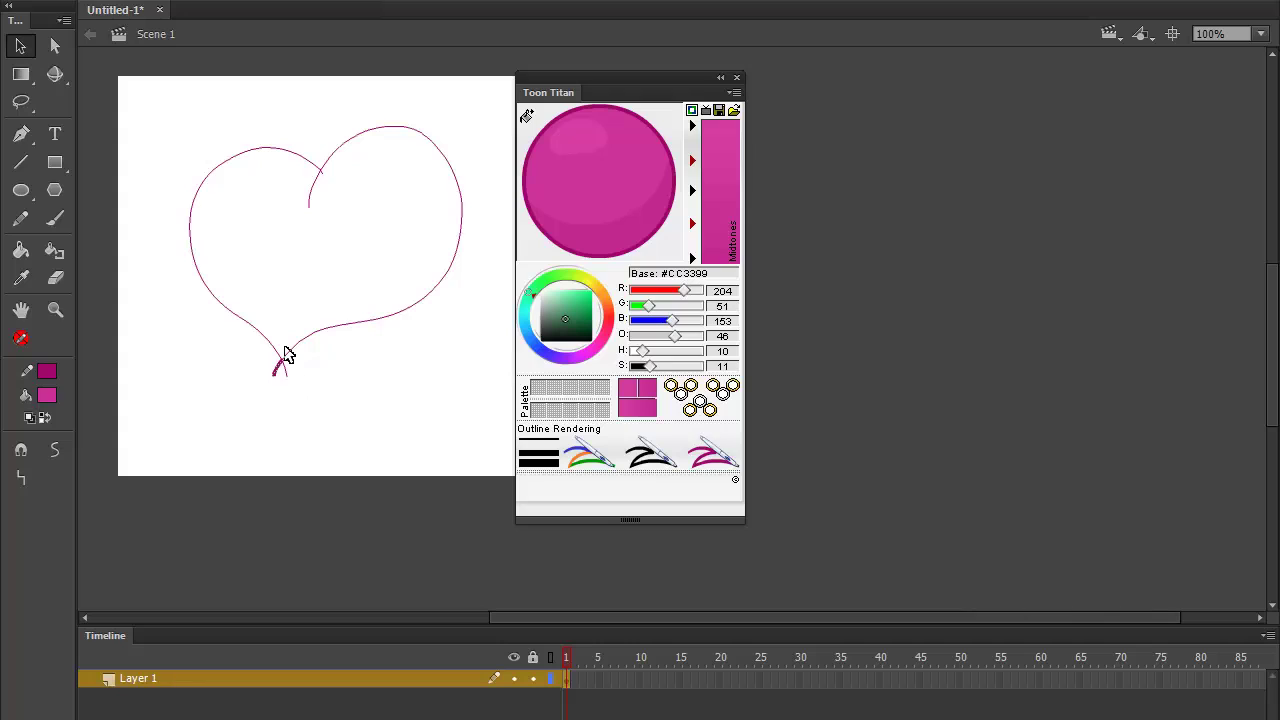
drag(285, 352, 293, 356)
key(Delete)
drag(276, 238, 362, 176)
key(Delete)
drag(337, 150, 337, 156)
click(20, 252)
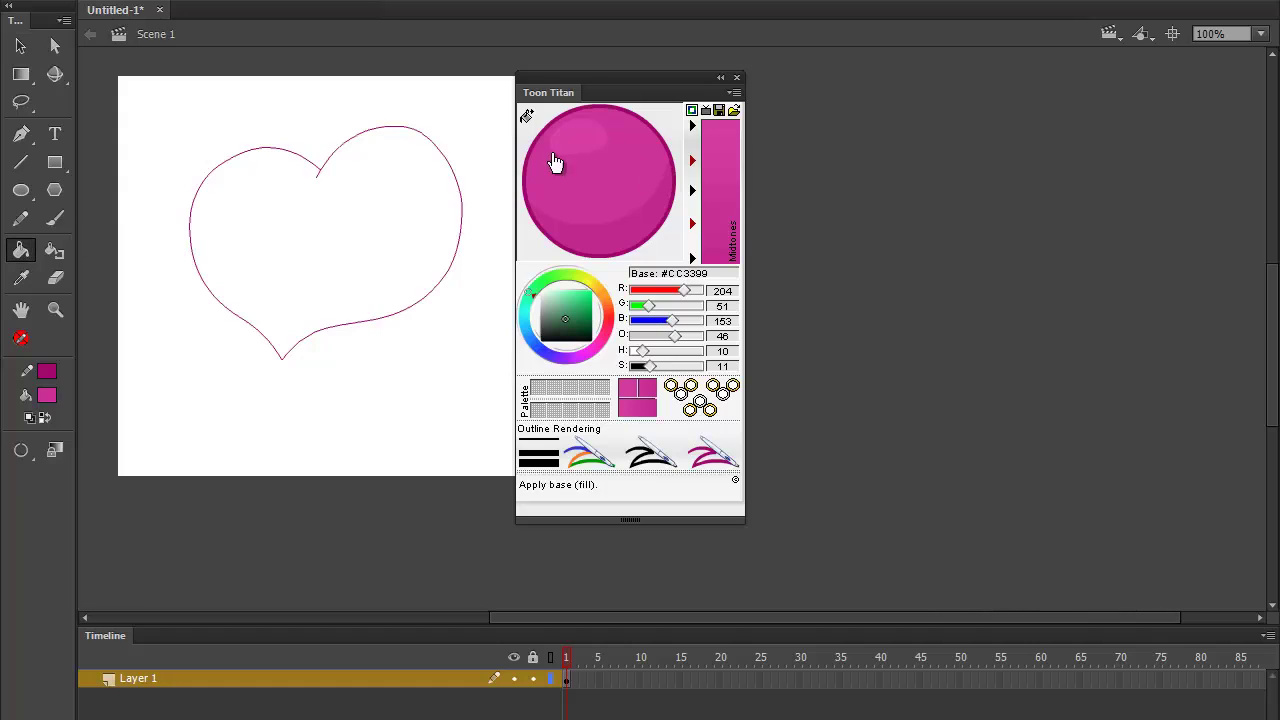
click(351, 243)
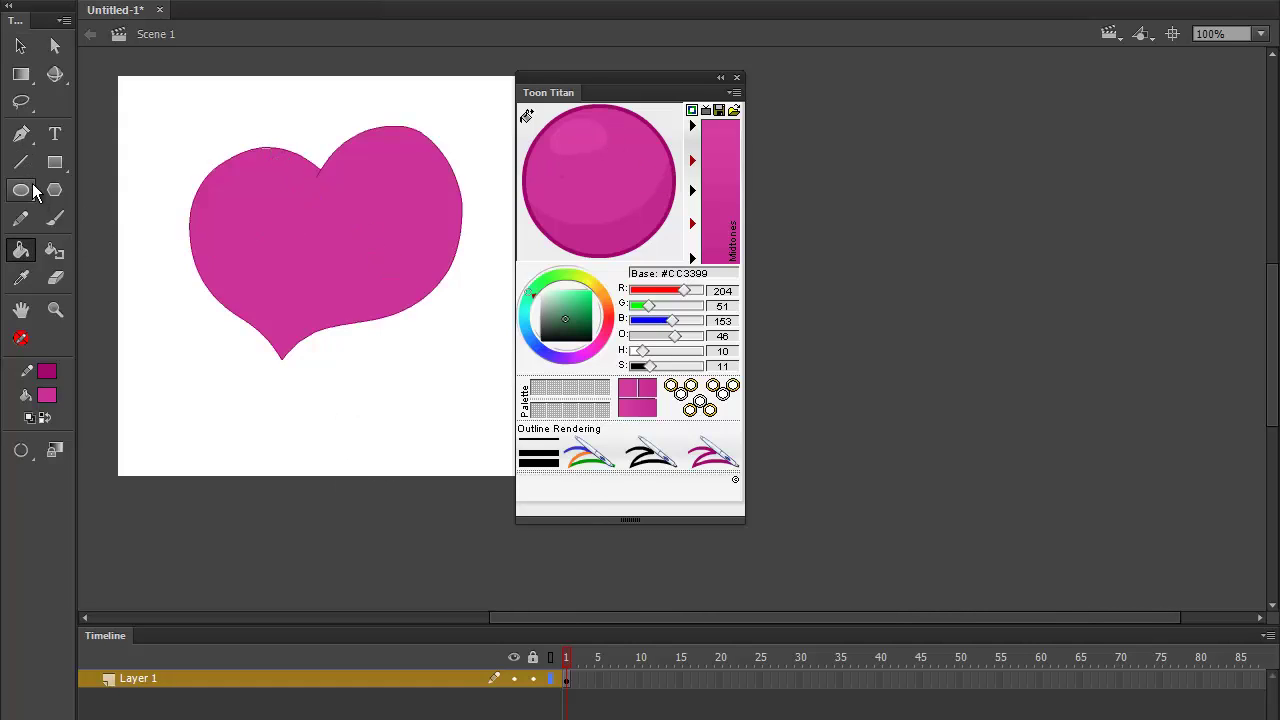
- Pencil a small highlight outline on the heart's upper left and a shading curve across its lower right, smoothing the curve
click(21, 218)
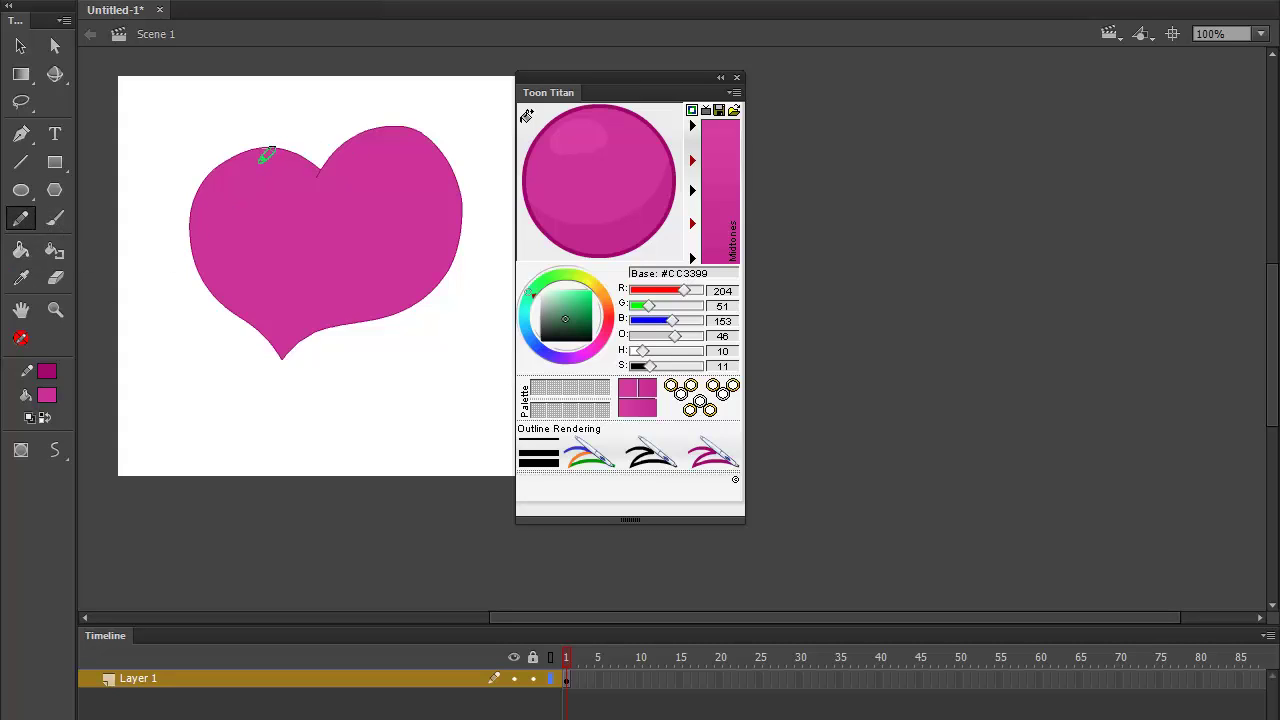
mouse_move(262, 153)
mouse_down()
mouse_move(217, 192)
mouse_move(266, 169)
mouse_up()
mouse_move(208, 303)
mouse_down()
mouse_move(286, 324)
mouse_move(331, 317)
mouse_move(424, 264)
mouse_move(455, 180)
mouse_move(441, 125)
mouse_up()
click(20, 46)
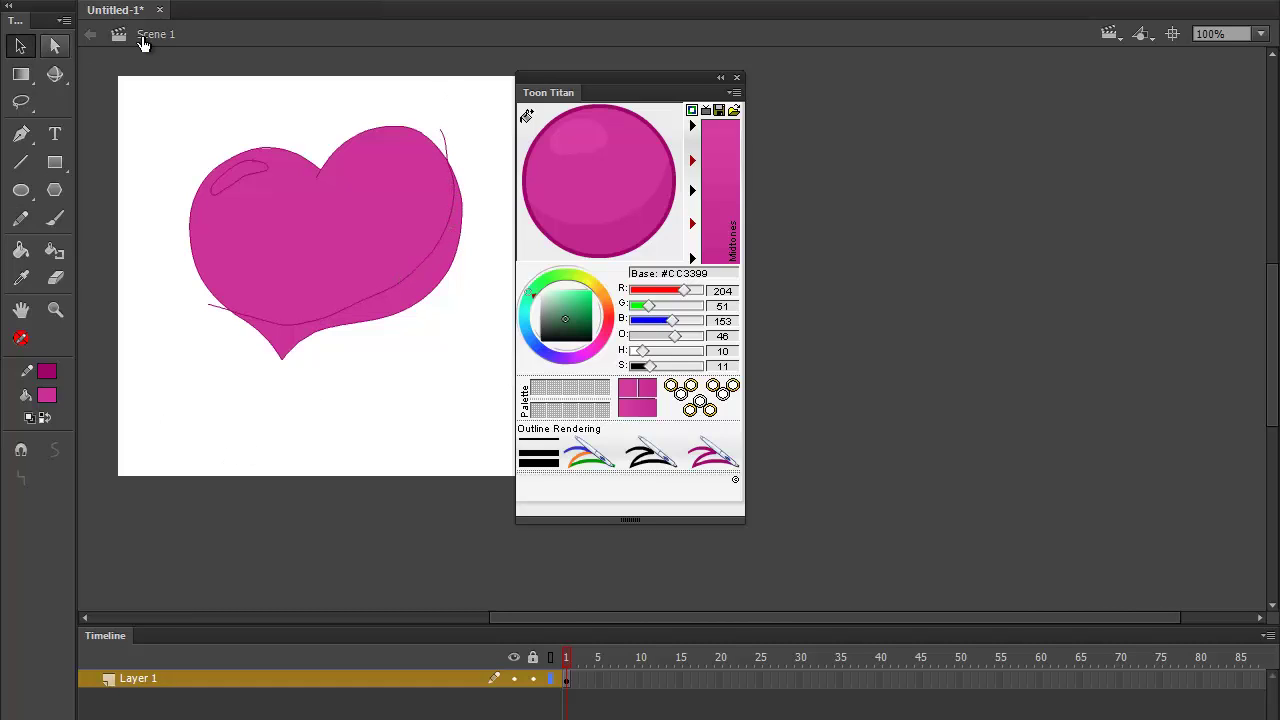
click(432, 264)
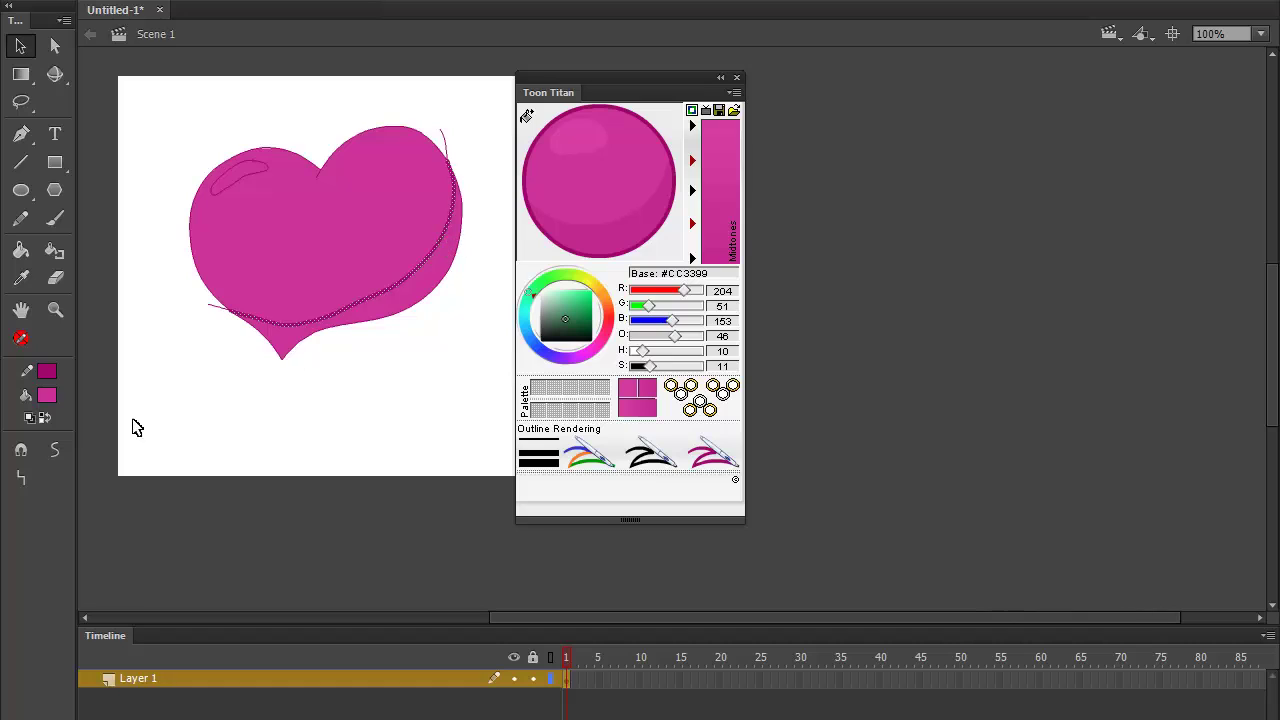
click(50, 458)
- Fill the heart's lower-right area with the Toon Titan shadow colour and the small upper-left shape with the highlight colour
click(436, 298)
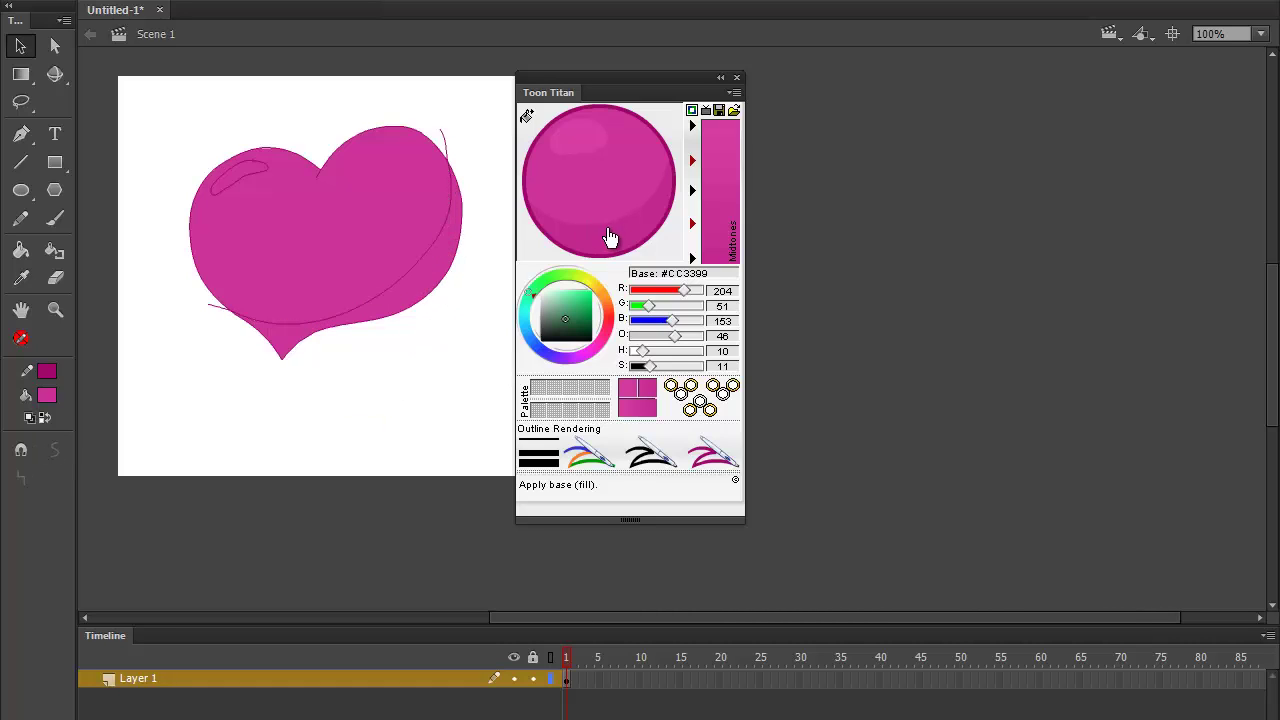
click(20, 250)
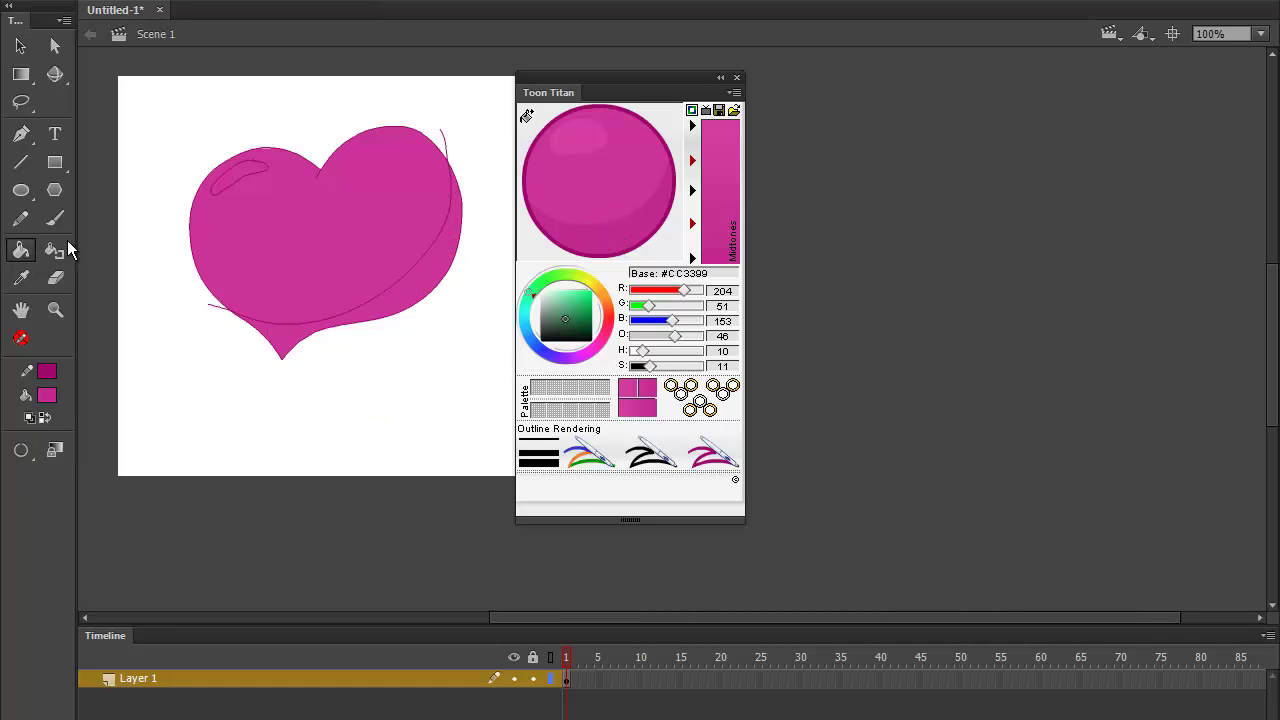
click(421, 293)
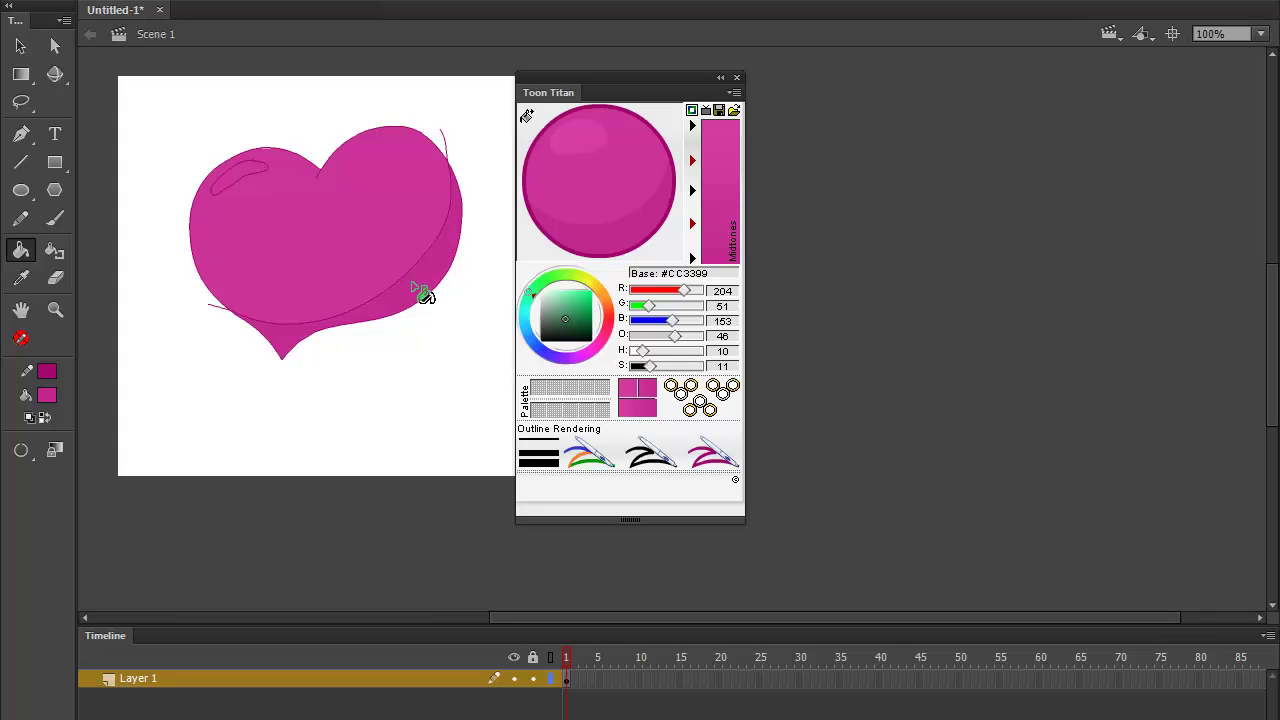
click(584, 146)
click(248, 176)
- Delete the highlight outline and the shading curve, including the curve's two ends sticking out of the heart
click(20, 46)
click(265, 176)
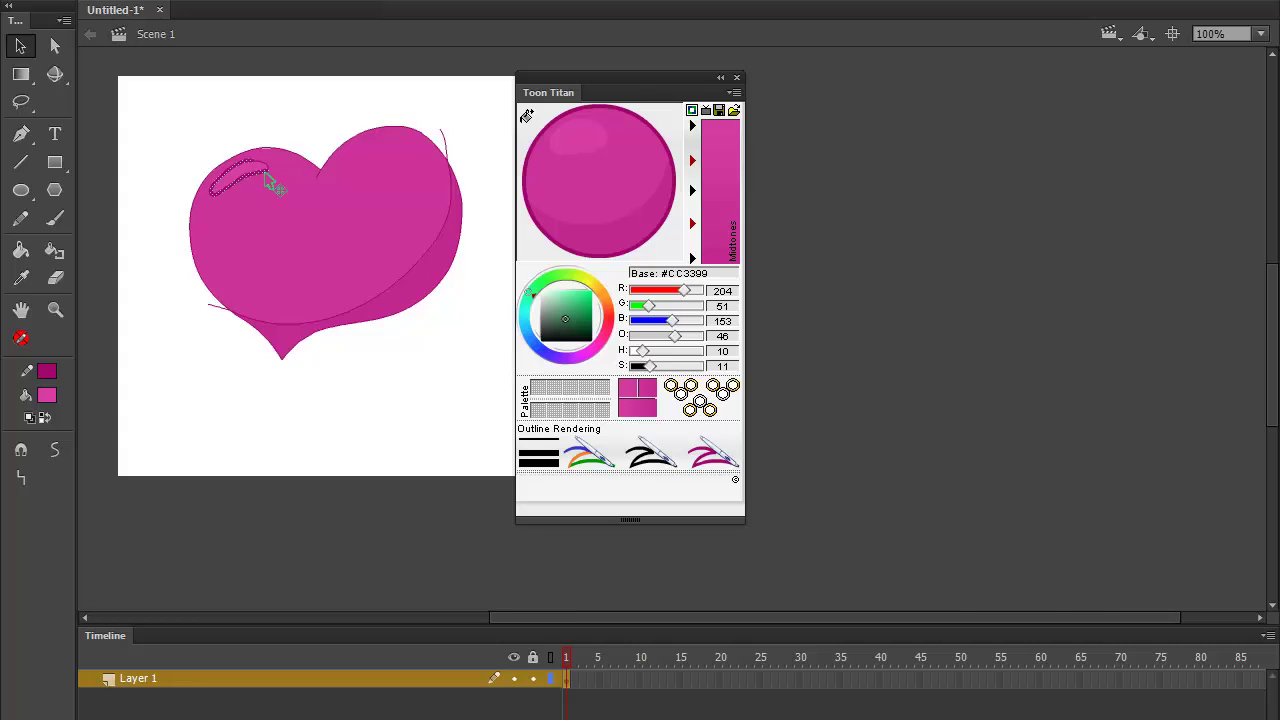
click(449, 213)
key(Delete)
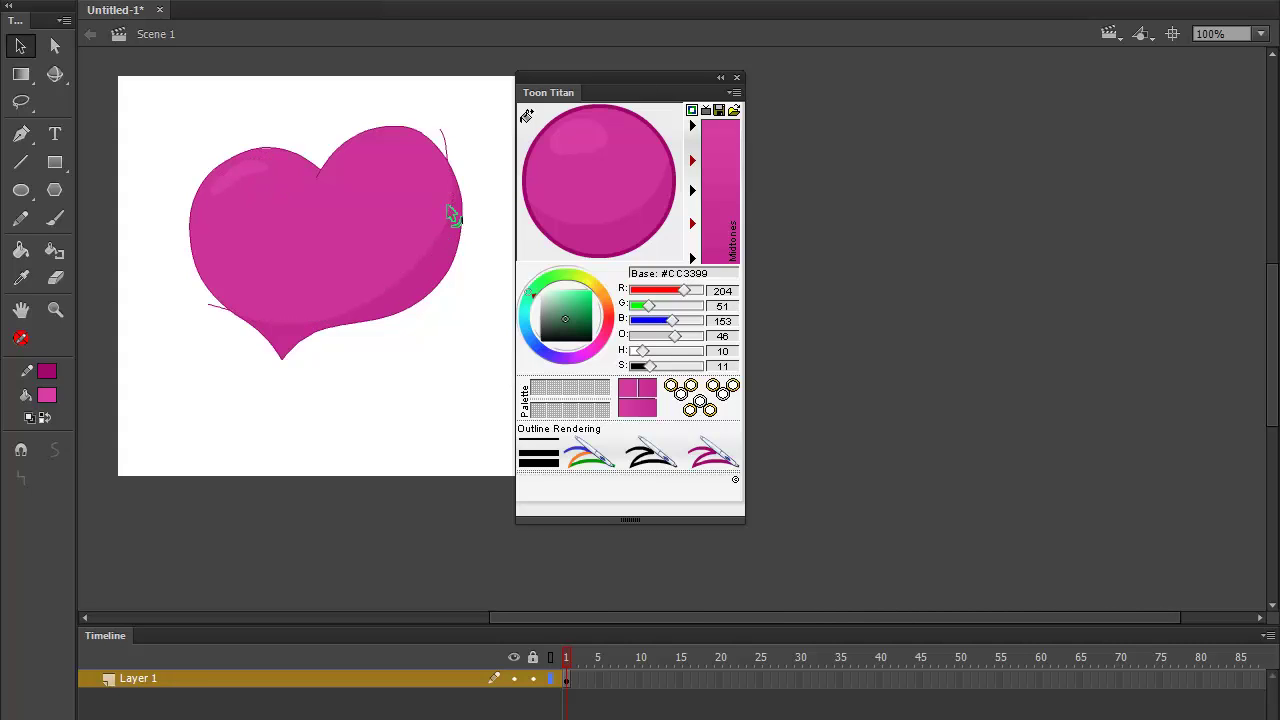
click(450, 133)
key(Delete)
click(228, 308)
key(Delete)
- Apply Toon Titan's black outline rendering to the heart's whole outline
double_click(332, 178)
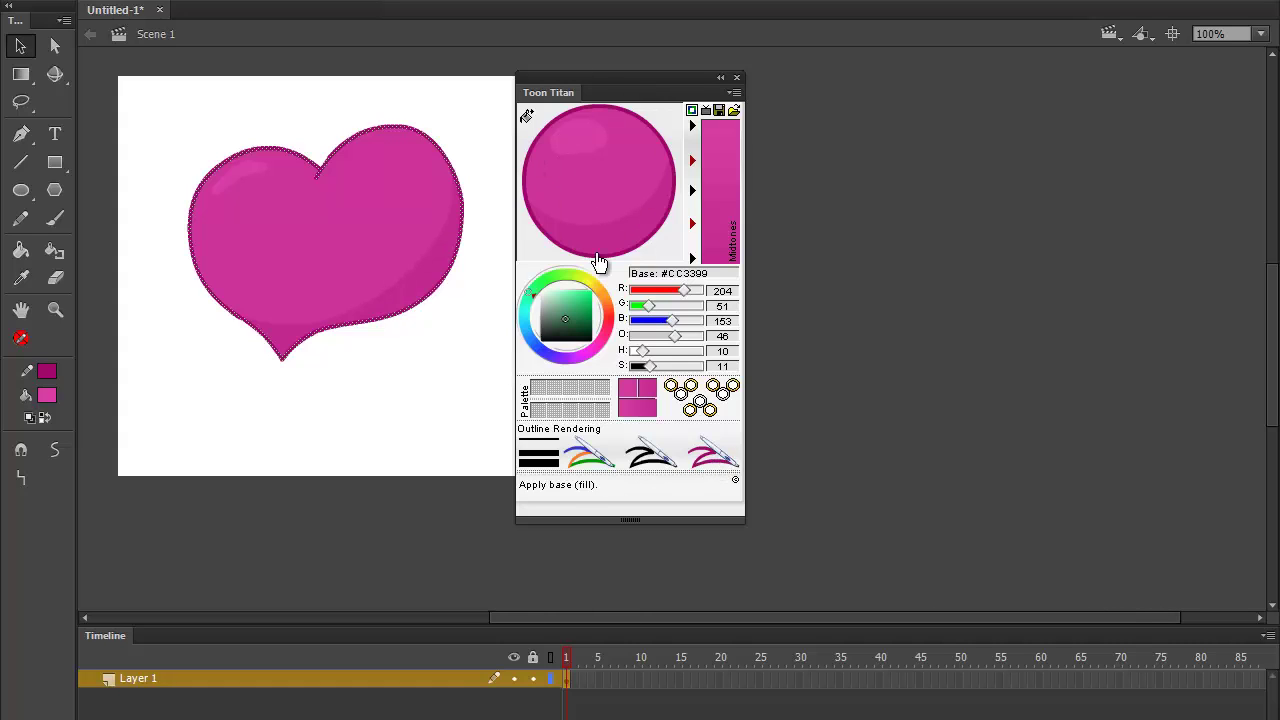
click(660, 460)
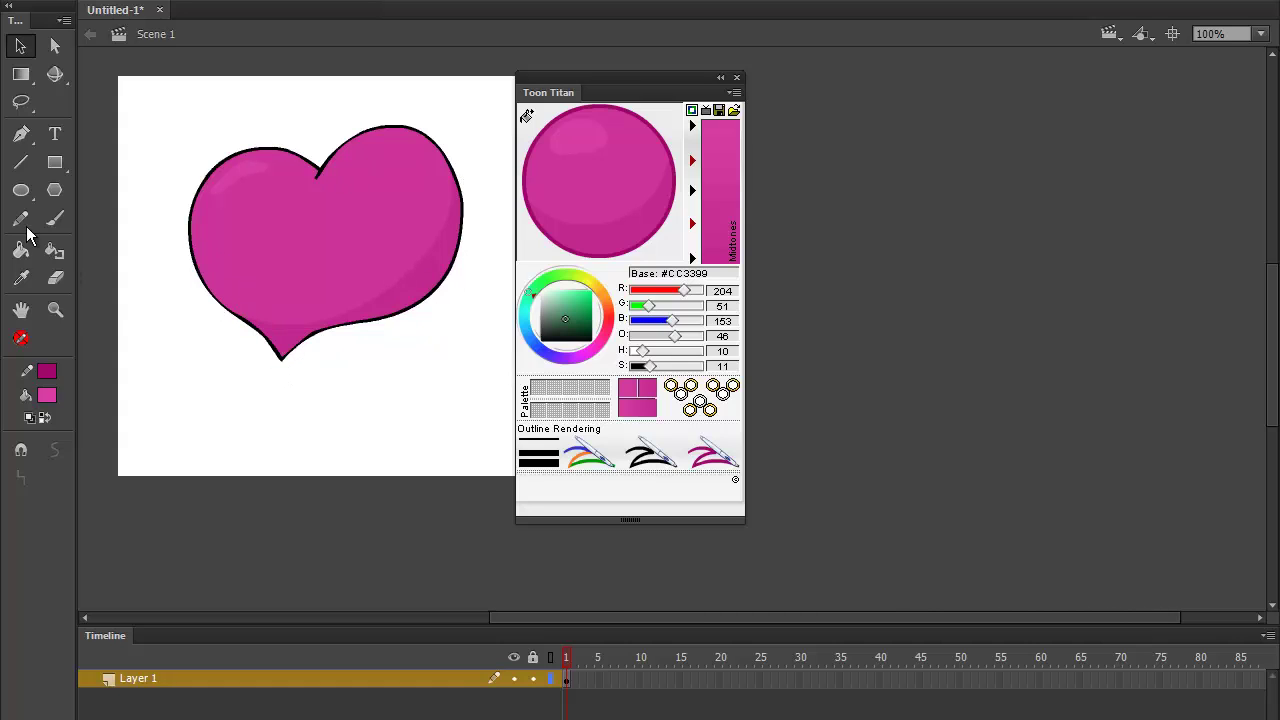
- Paint three wavy pink test strokes with the Brush tool below and to the right of the heart
click(56, 220)
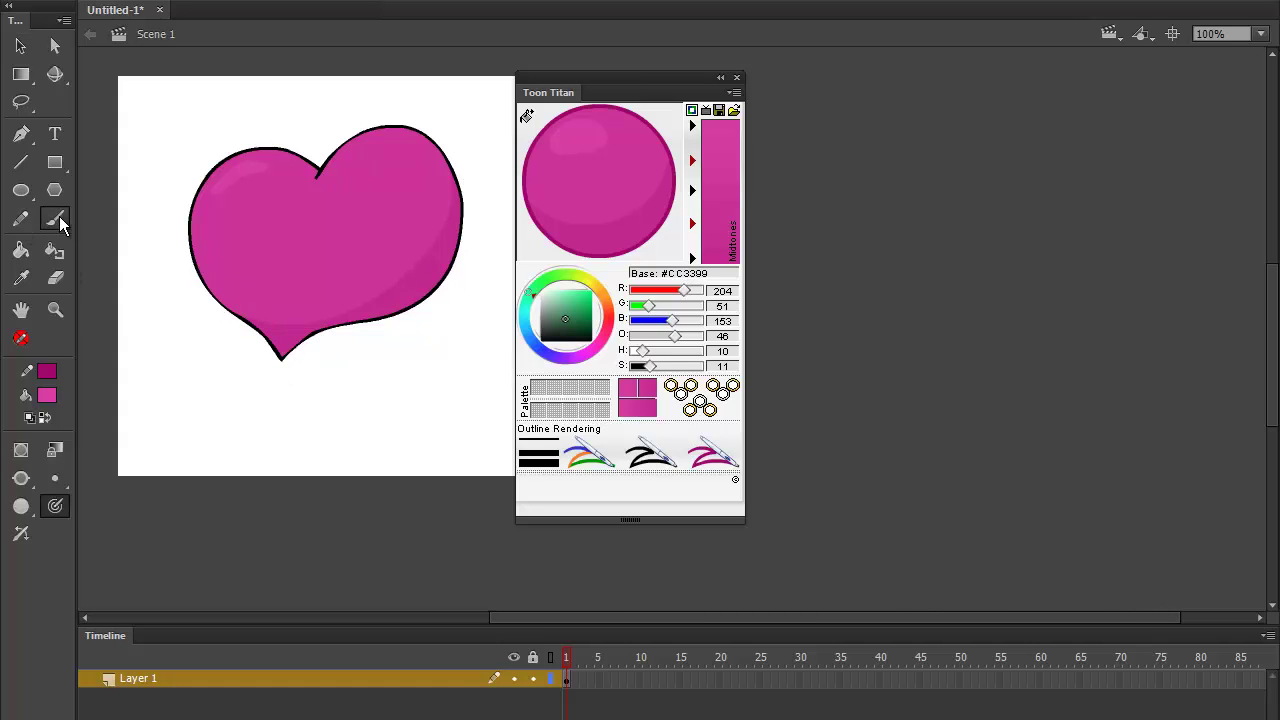
click(55, 506)
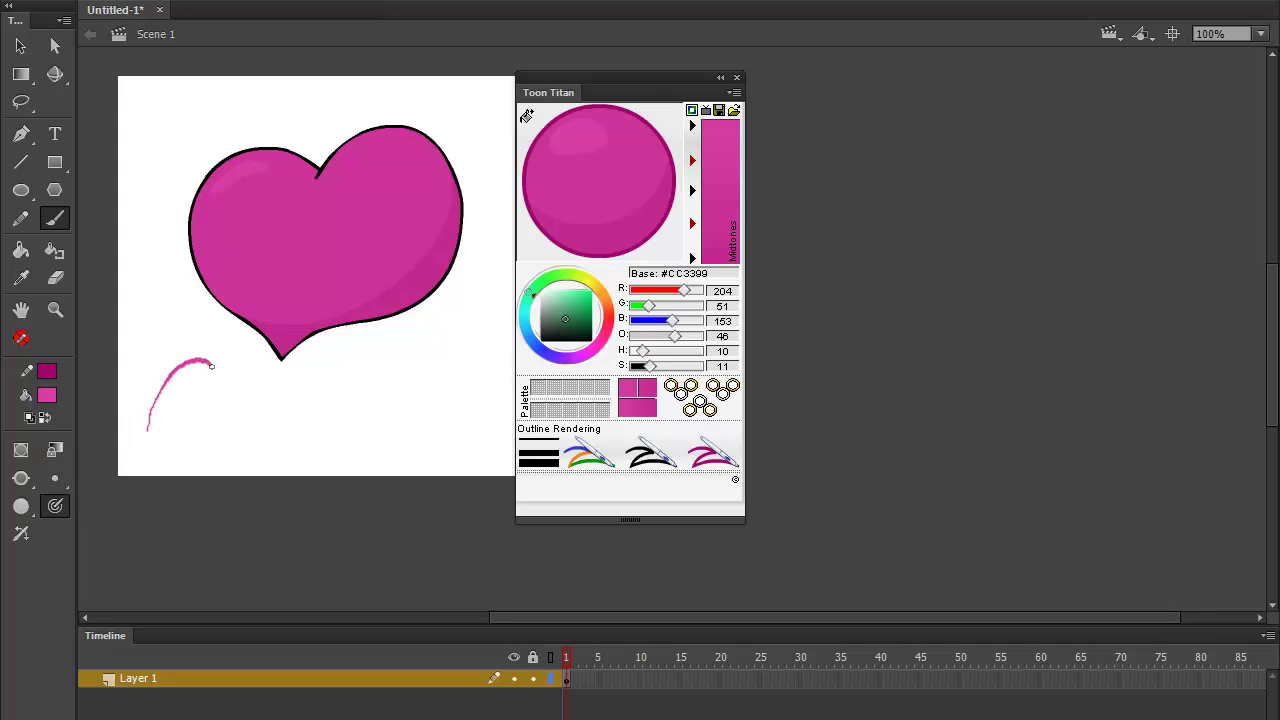
drag(275, 421, 277, 419)
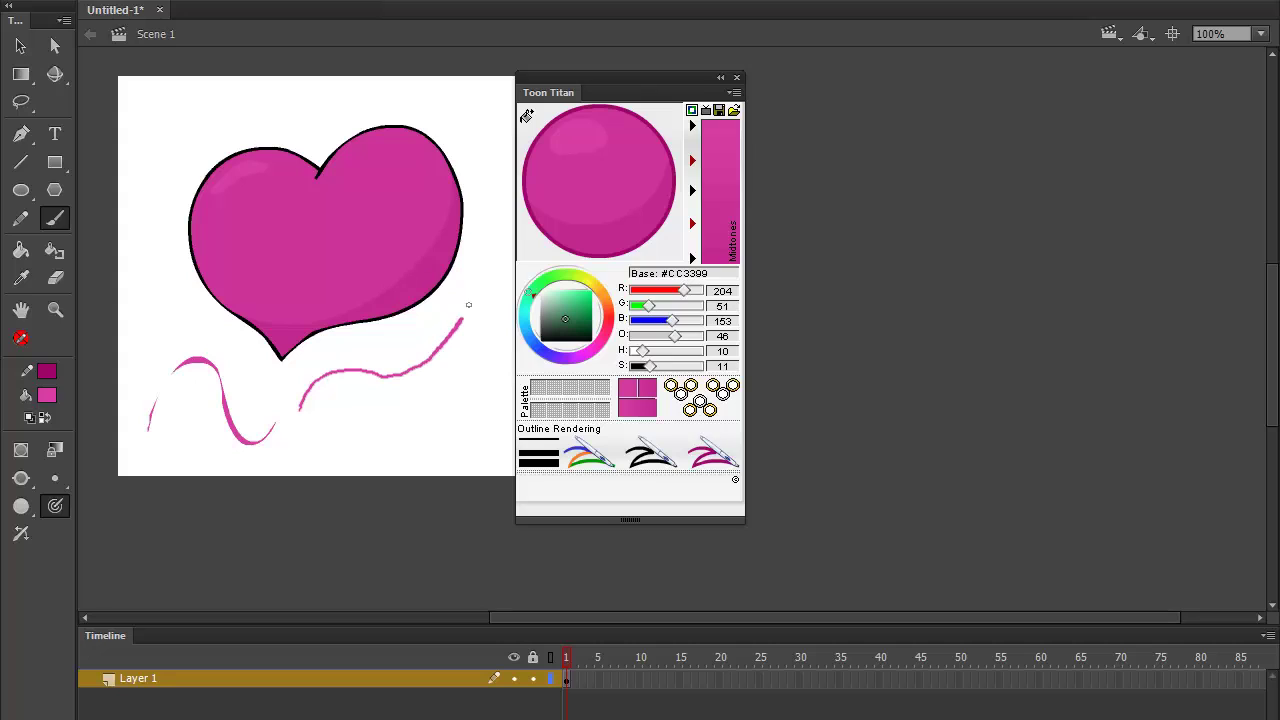
drag(485, 241, 486, 230)
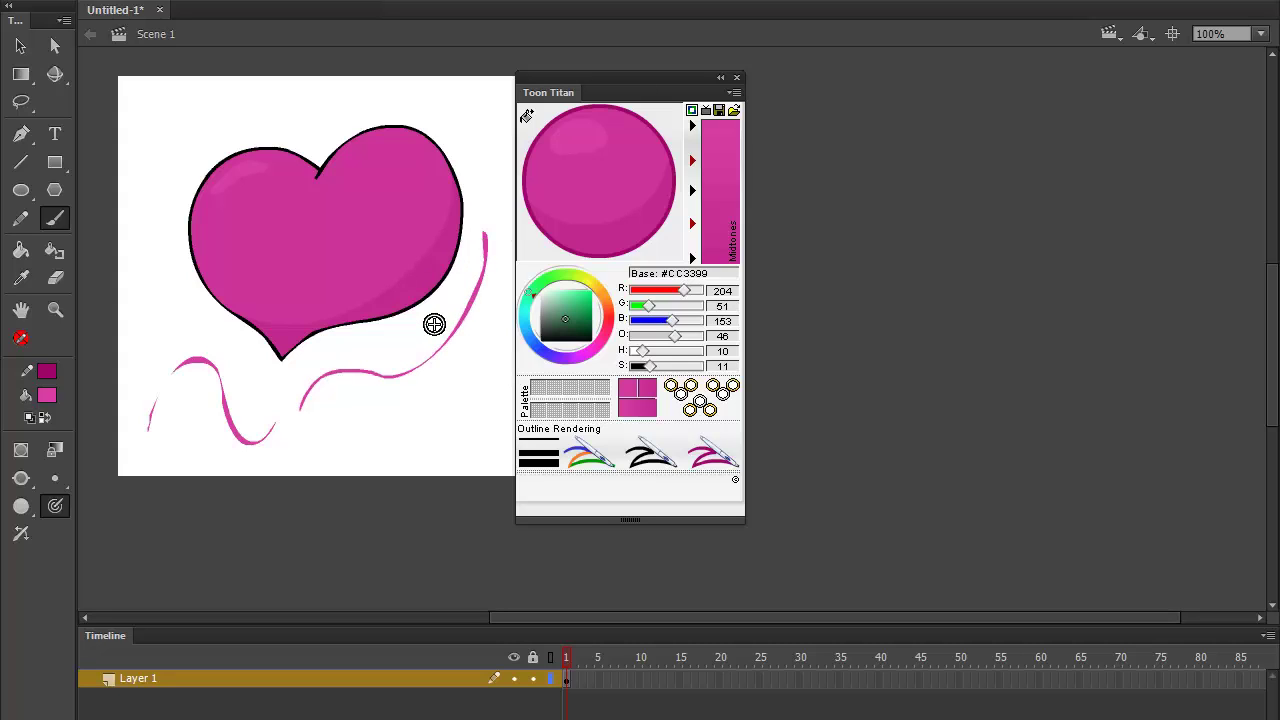
drag(336, 434, 335, 423)
drag(471, 345, 490, 341)
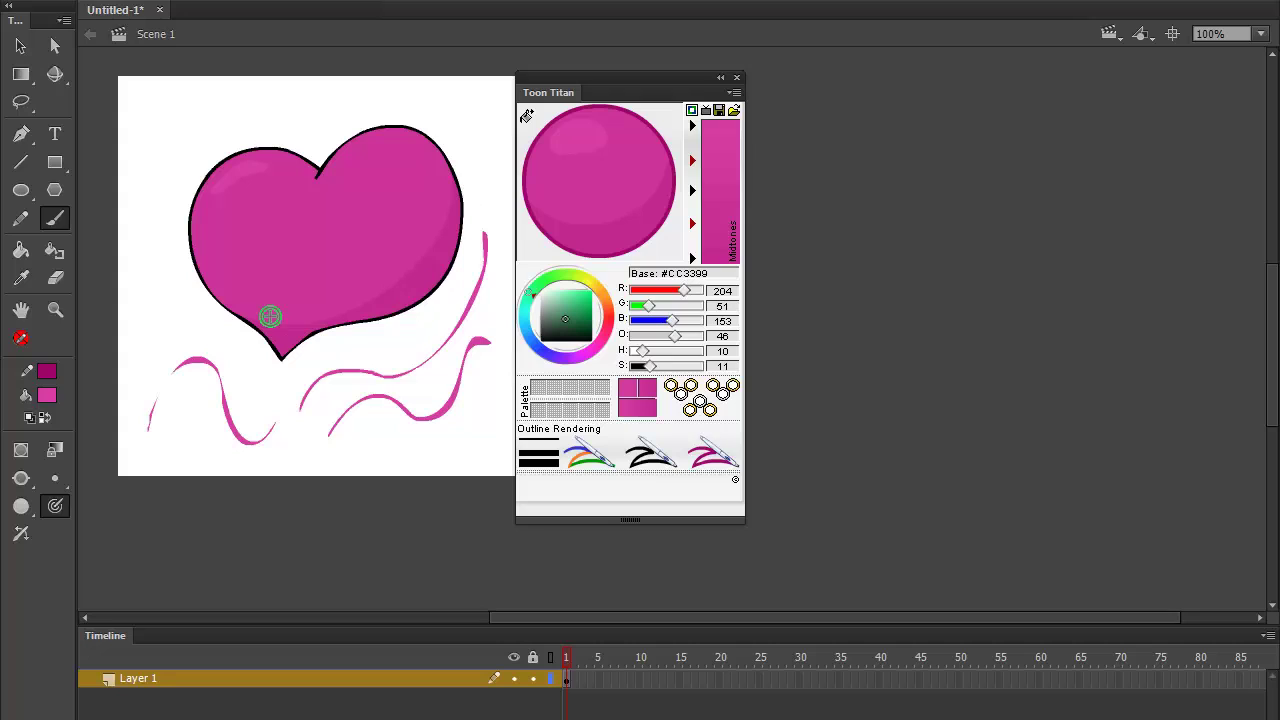
- Delete the brush stroke that curves up along the heart's lower-right side
click(20, 46)
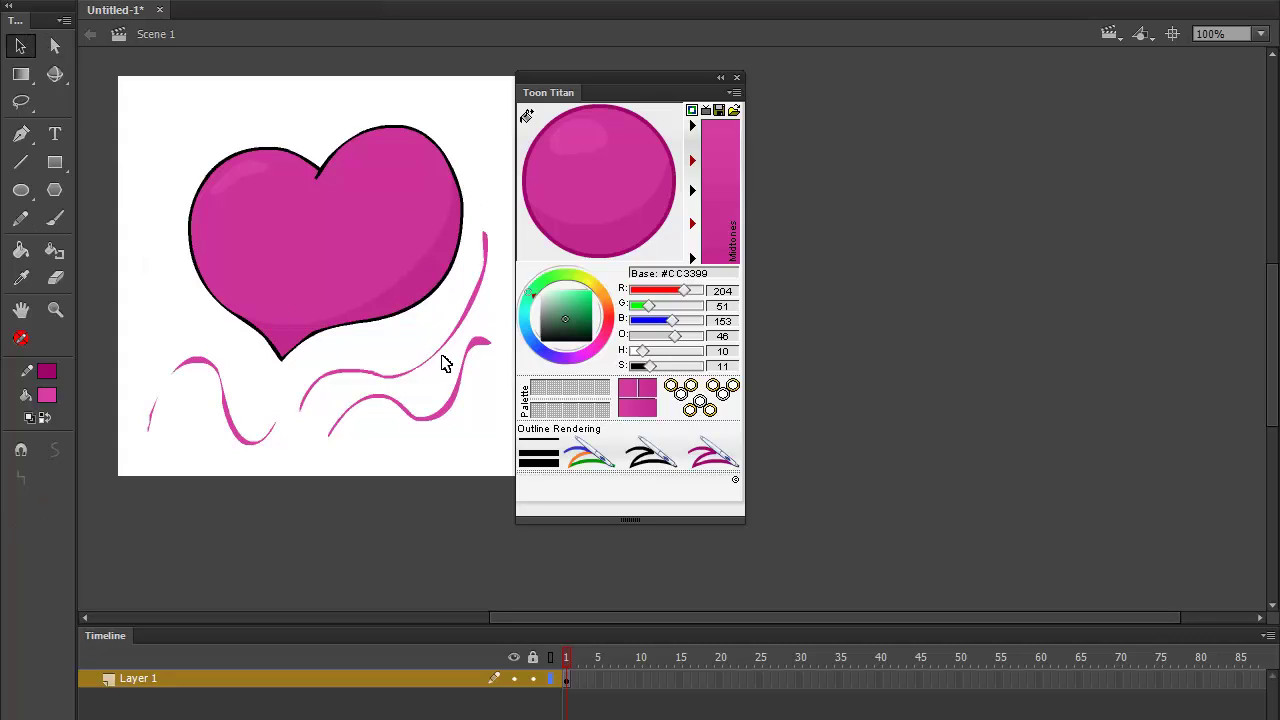
key(Delete)
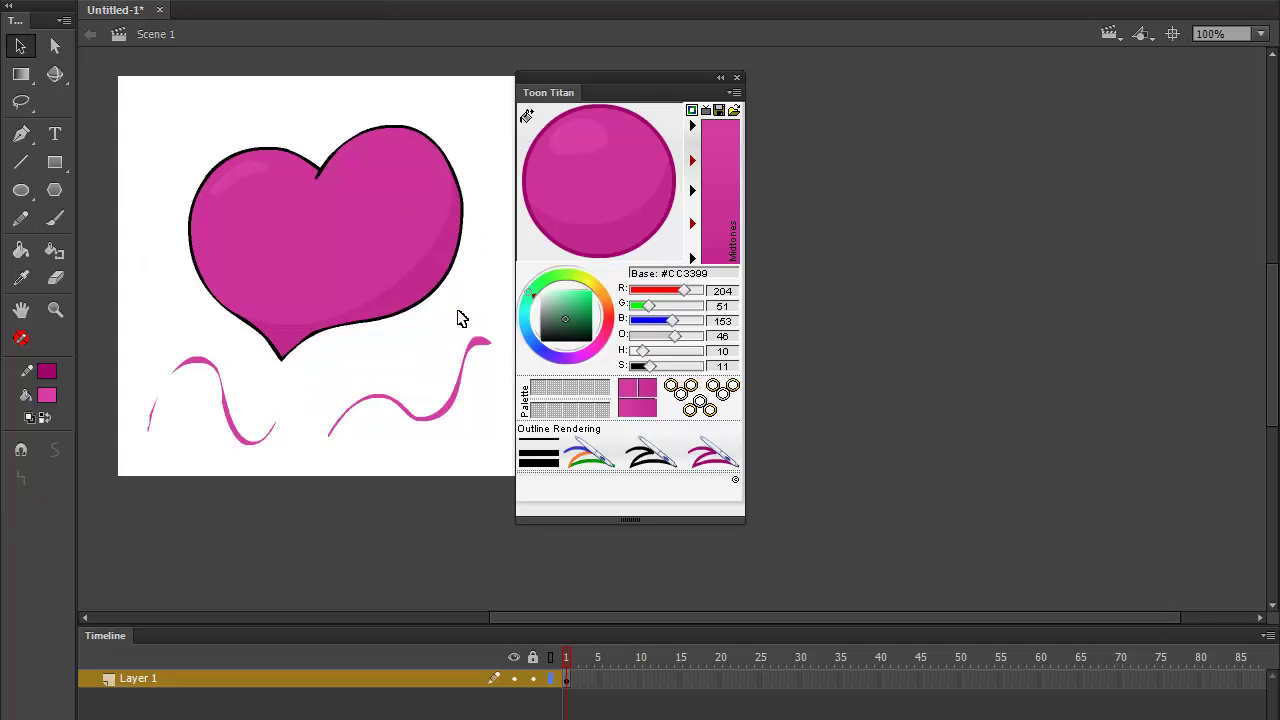
- Delete the three remaining pink brush strokes below the heart
click(482, 345)
key(Delete)
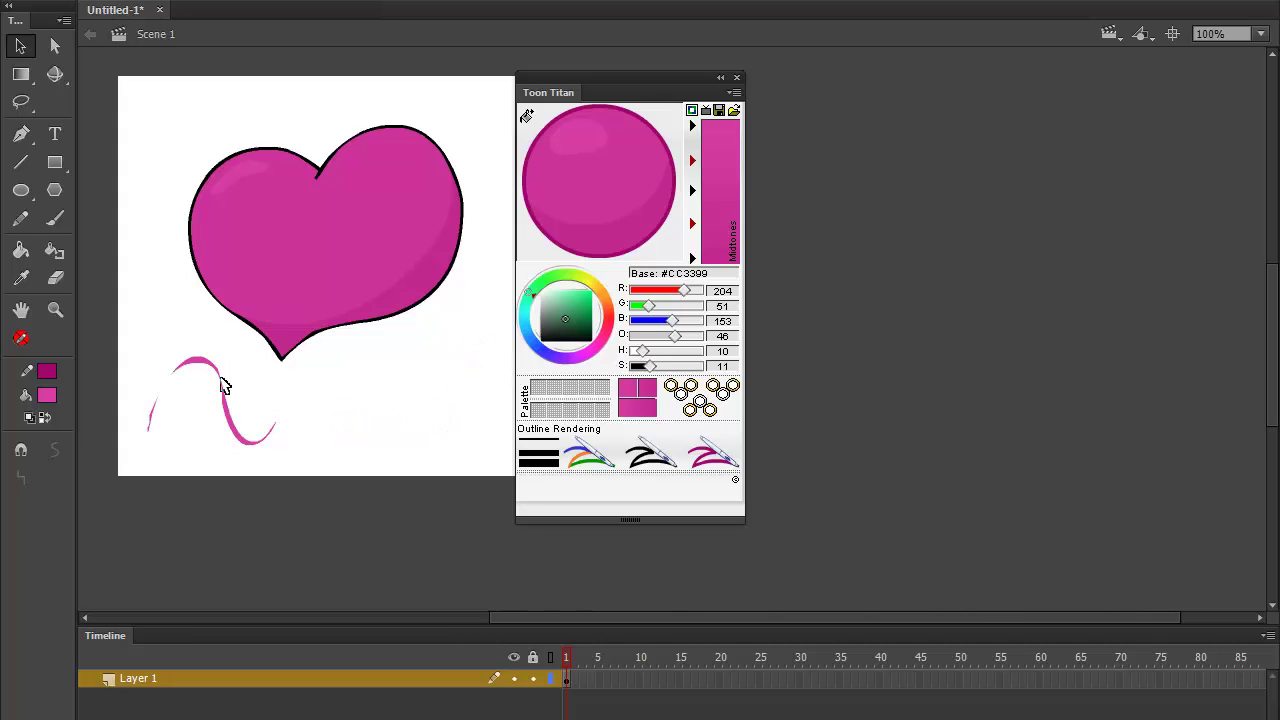
click(236, 412)
key(Delete)
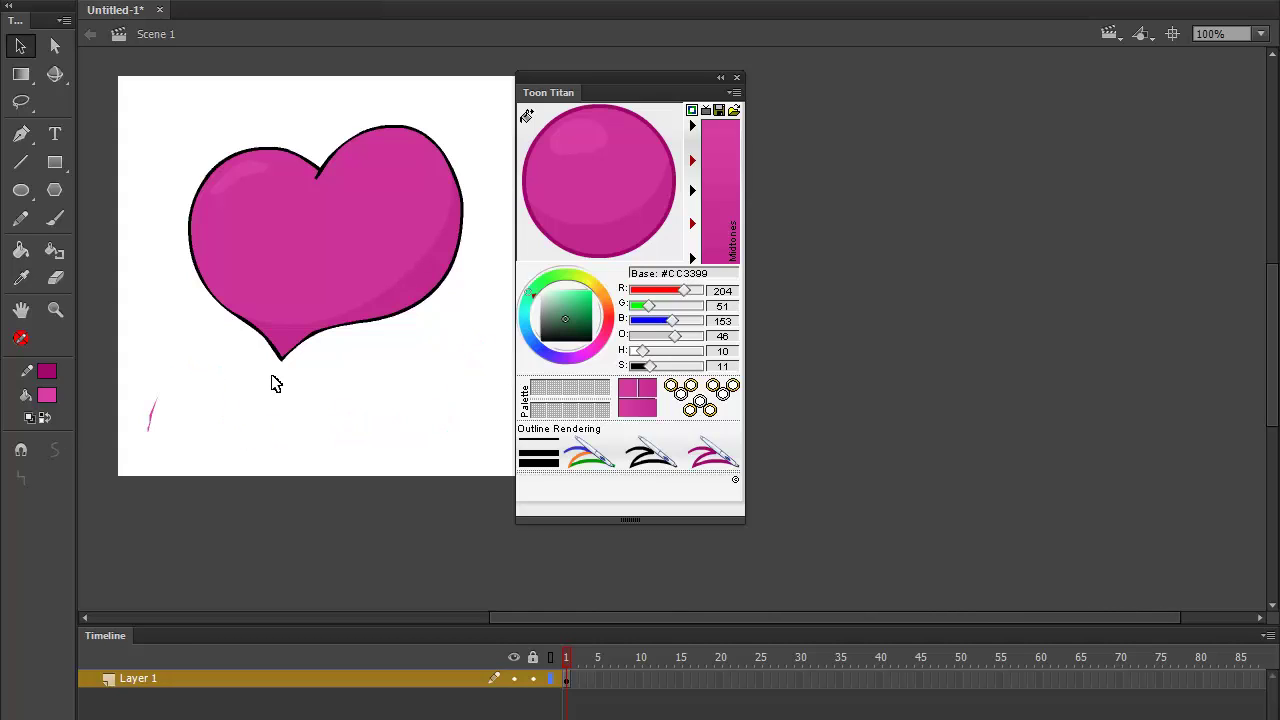
click(152, 413)
key(Delete)
- Shift the Toon Titan panel away from the heart and try an outline brightness of -50
drag(562, 95, 624, 110)
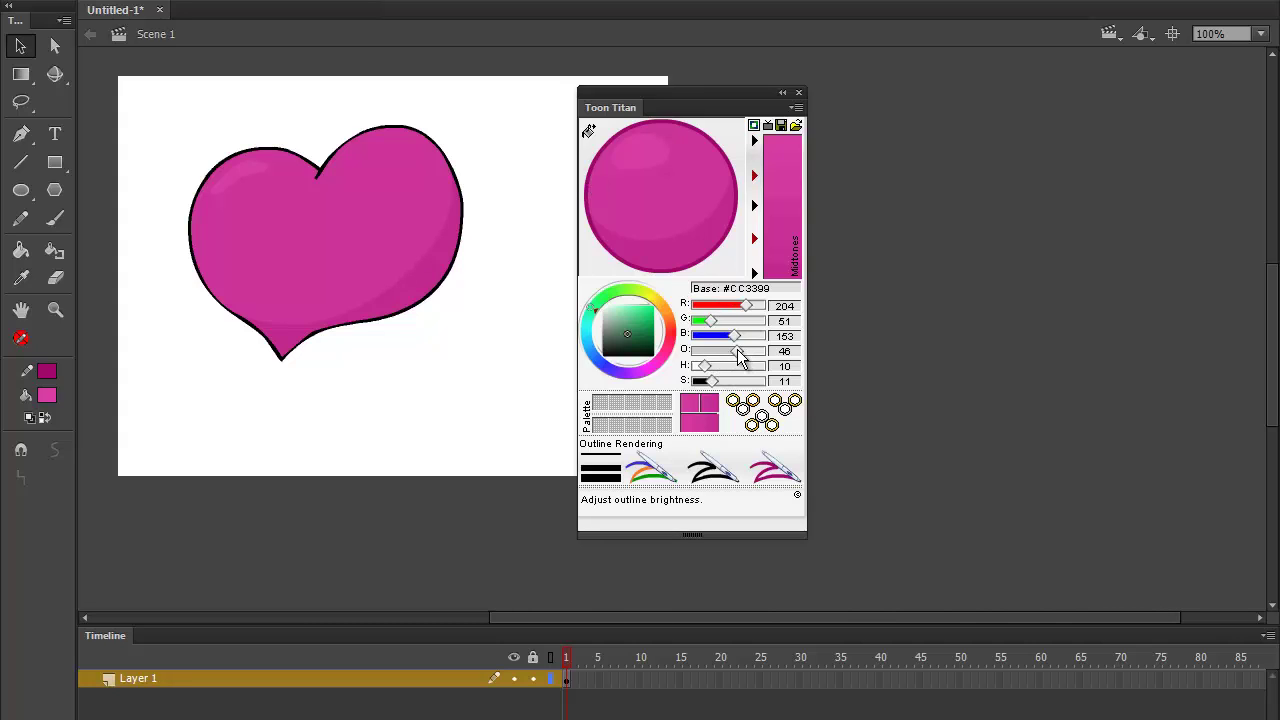
mouse_move(738, 358)
mouse_down()
mouse_move(708, 360)
mouse_move(778, 363)
mouse_move(698, 365)
mouse_up()
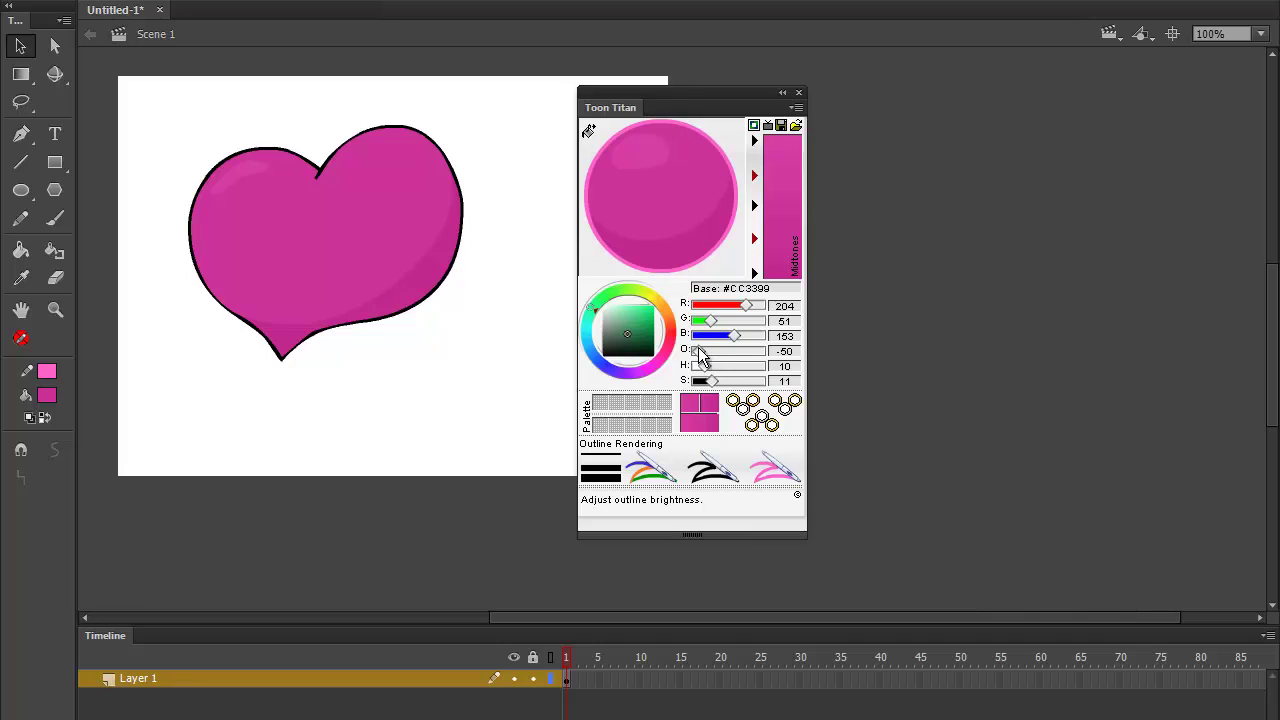
drag(701, 356, 703, 357)
- Keep the outline brightness at 46, and set the highlight brightness to 22 and the shadow brightness to 8
mouse_move(698, 356)
mouse_down()
mouse_move(745, 357)
mouse_move(688, 368)
mouse_up()
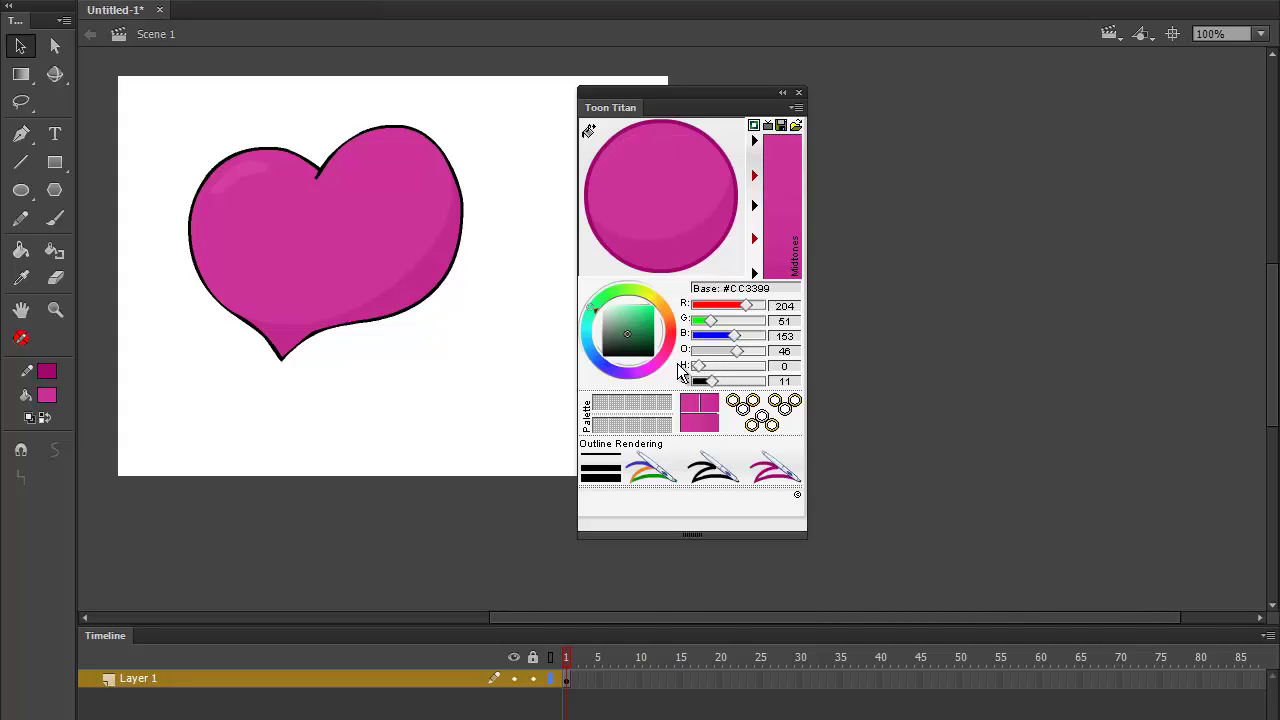
drag(698, 368, 722, 375)
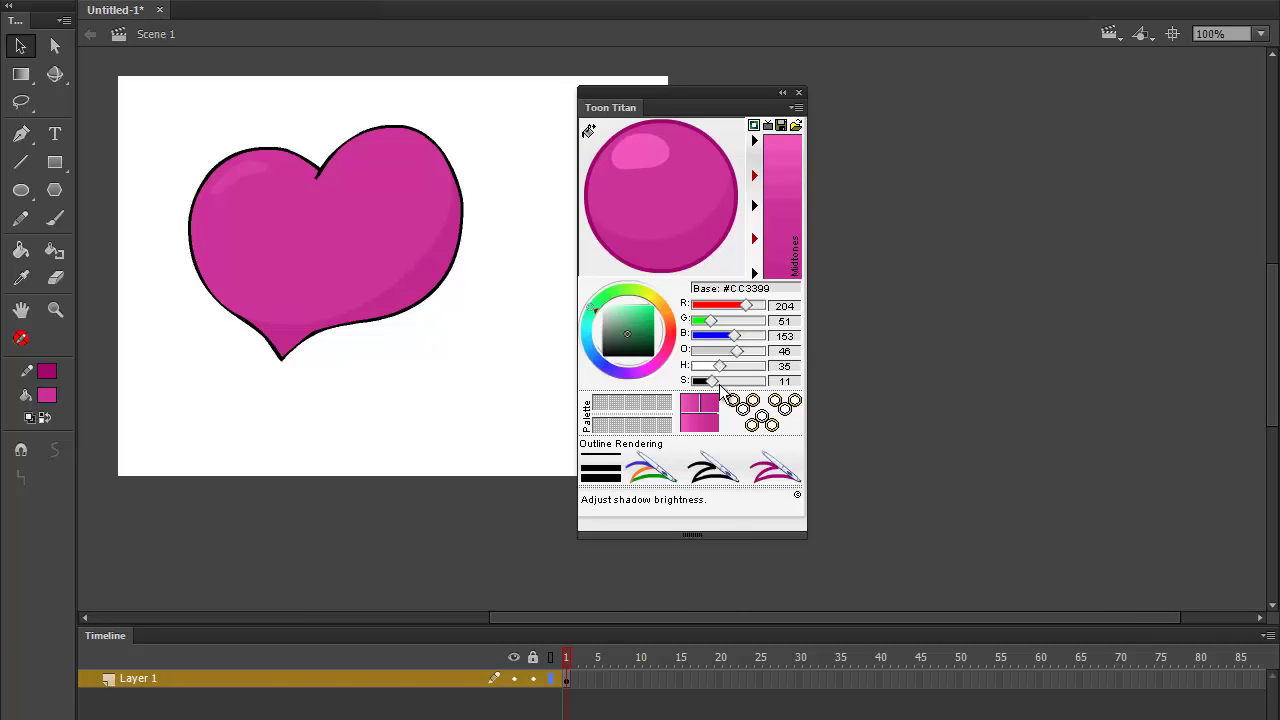
mouse_move(714, 383)
mouse_down()
mouse_move(760, 389)
mouse_move(686, 390)
mouse_move(738, 388)
mouse_move(712, 388)
mouse_move(731, 369)
mouse_move(713, 370)
mouse_up()
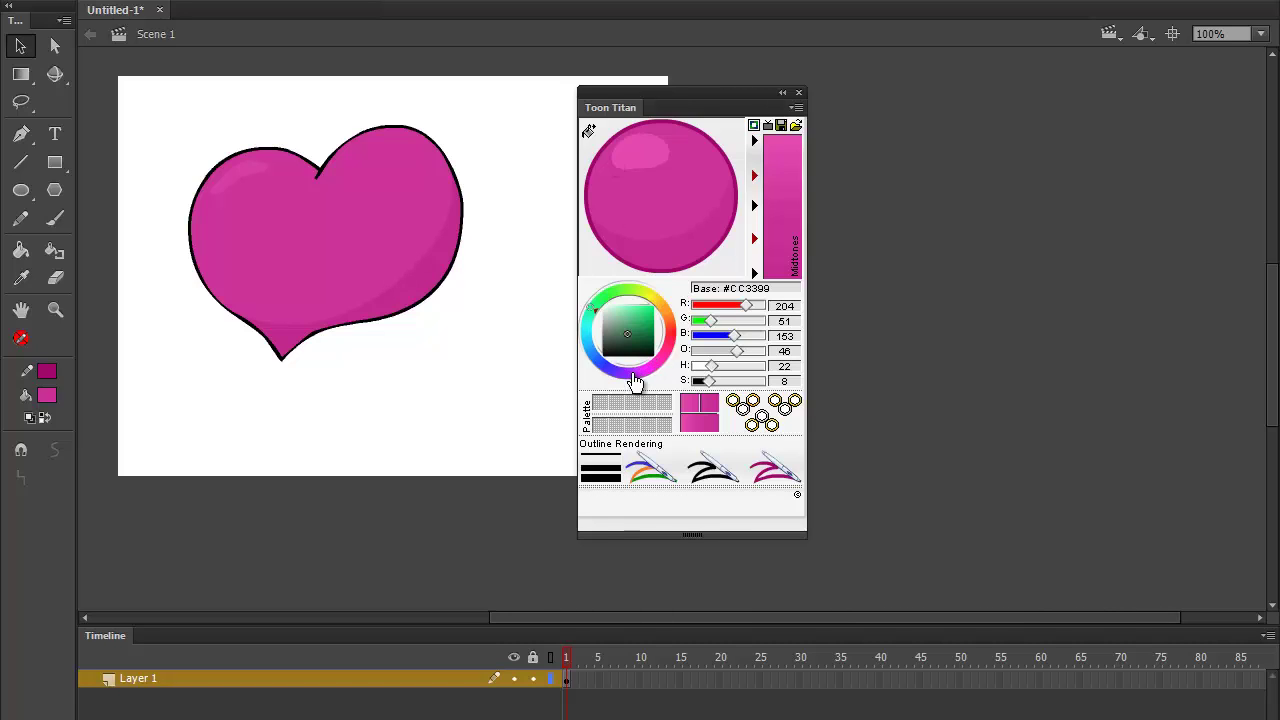
- Store the pink colour scheme in the first palette slot and choose green #2ACB73 as the new base colour
click(601, 403)
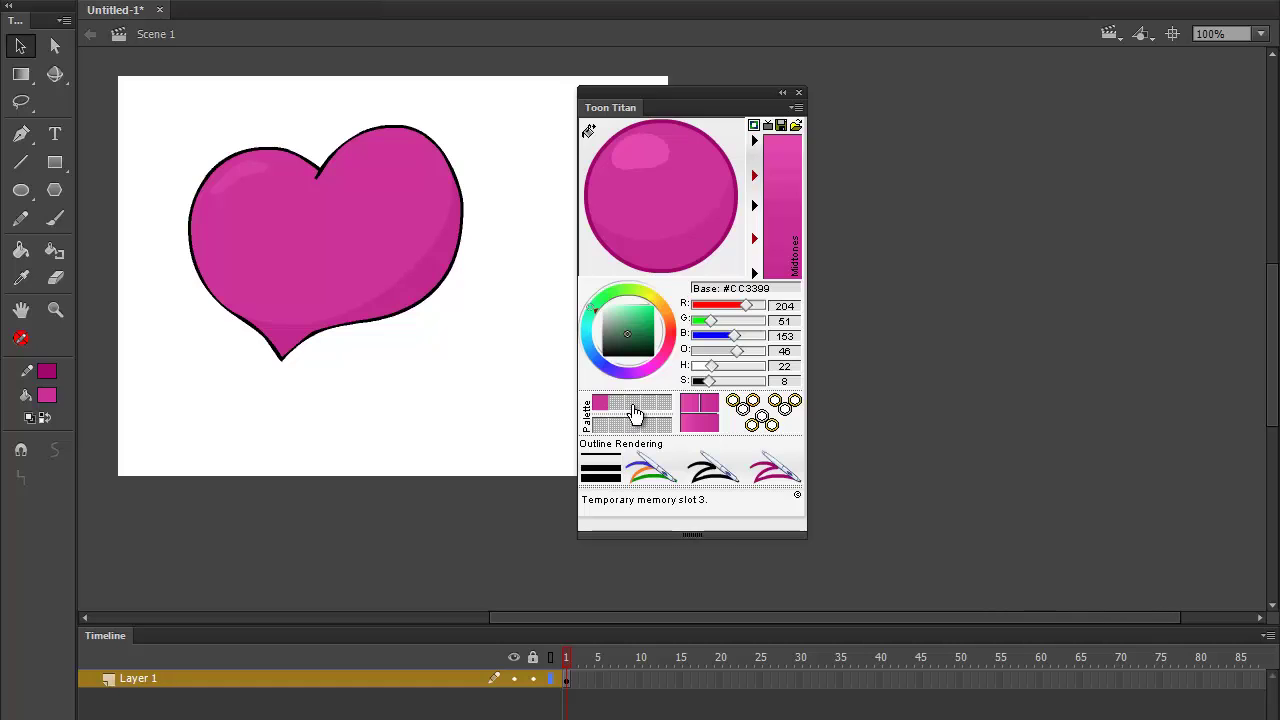
click(644, 316)
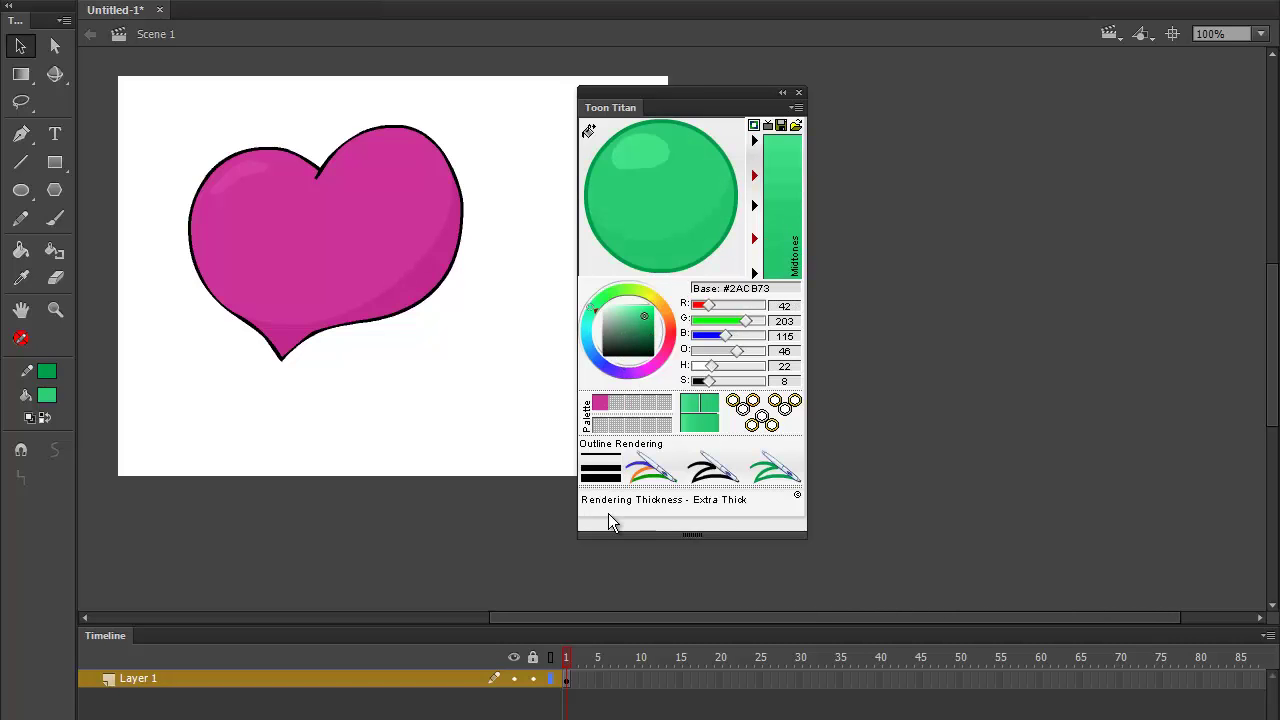
- Move the Toon Titan panel off the stage and pencil a leaf with stem, midrib and side veins beside the heart
drag(620, 107, 773, 120)
key(y)
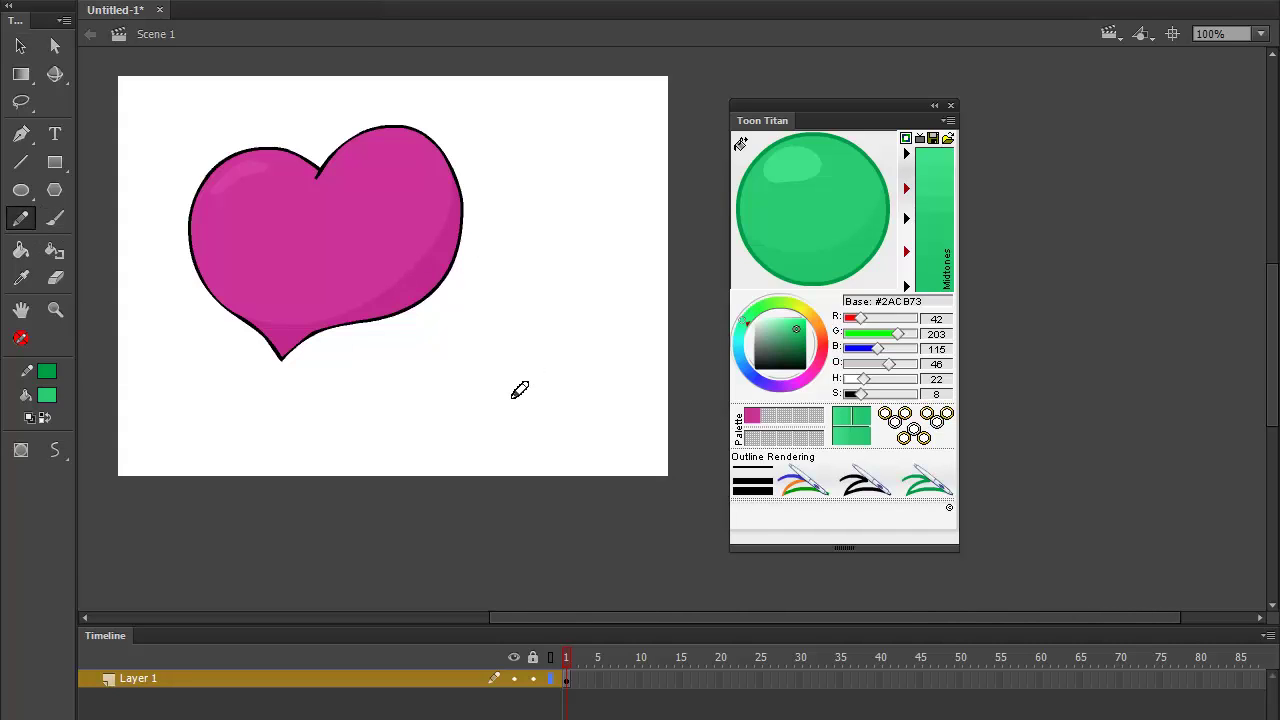
mouse_move(500, 394)
mouse_down()
mouse_move(606, 200)
mouse_move(650, 302)
mouse_move(620, 379)
mouse_move(523, 431)
mouse_up()
mouse_move(597, 246)
mouse_down()
mouse_move(578, 316)
mouse_move(527, 413)
mouse_up()
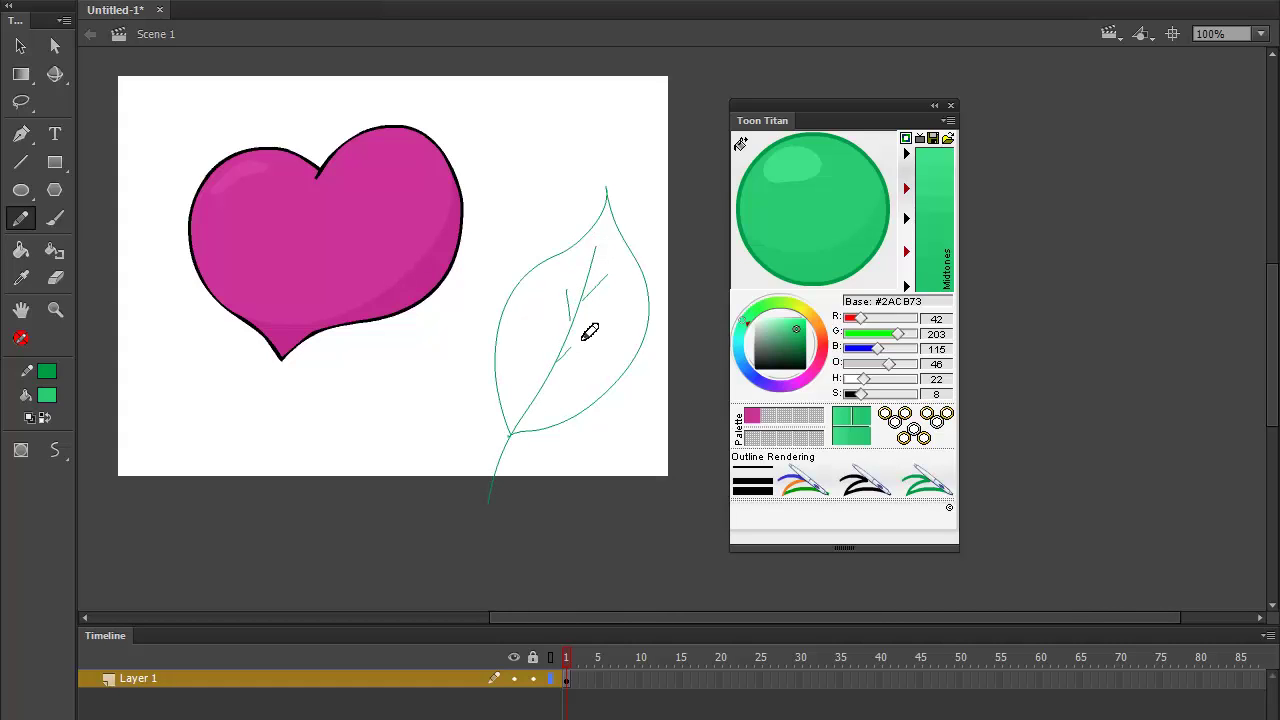
drag(595, 333, 540, 366)
- Fill the leaf with the darker green base colour #2DA865
click(20, 46)
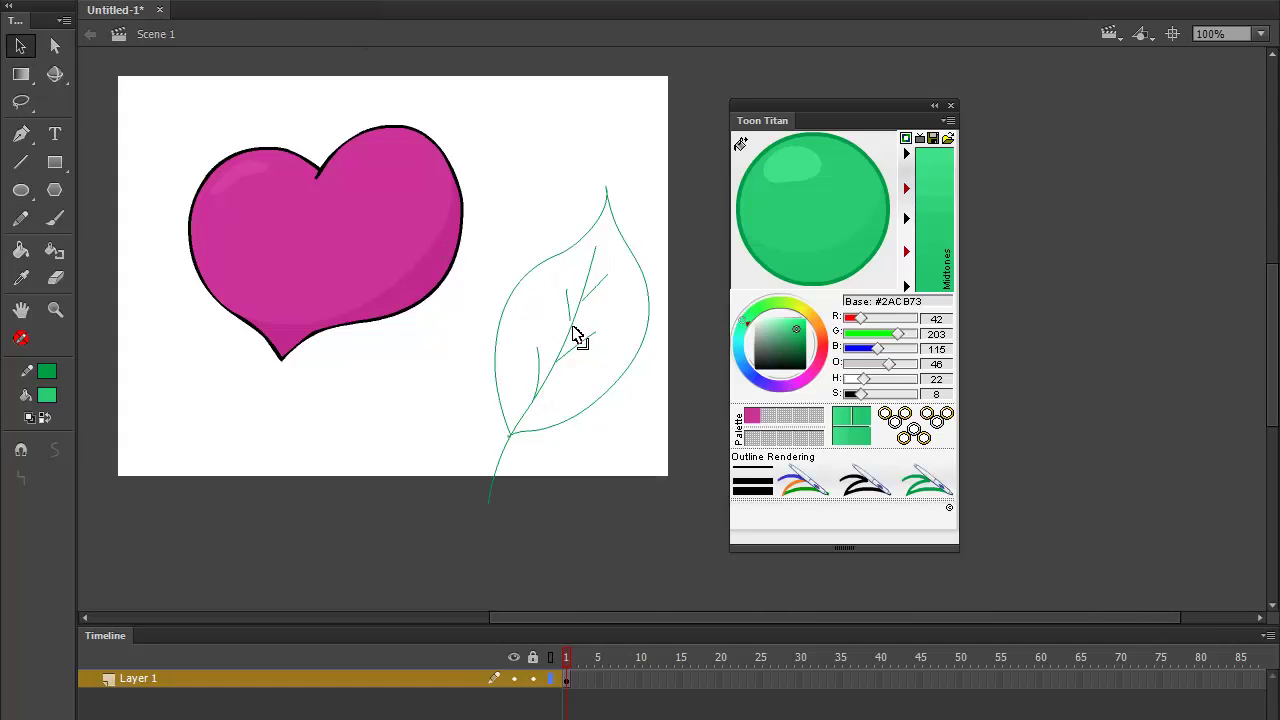
click(507, 440)
click(794, 340)
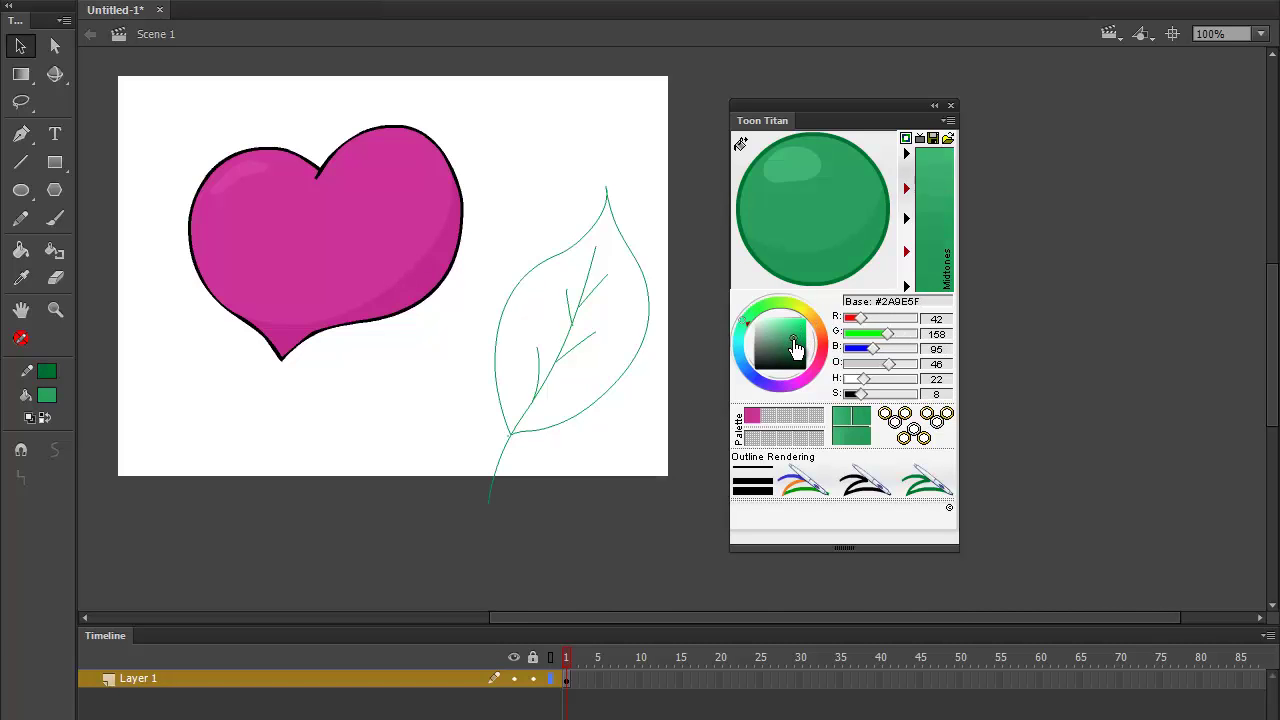
click(820, 250)
click(21, 250)
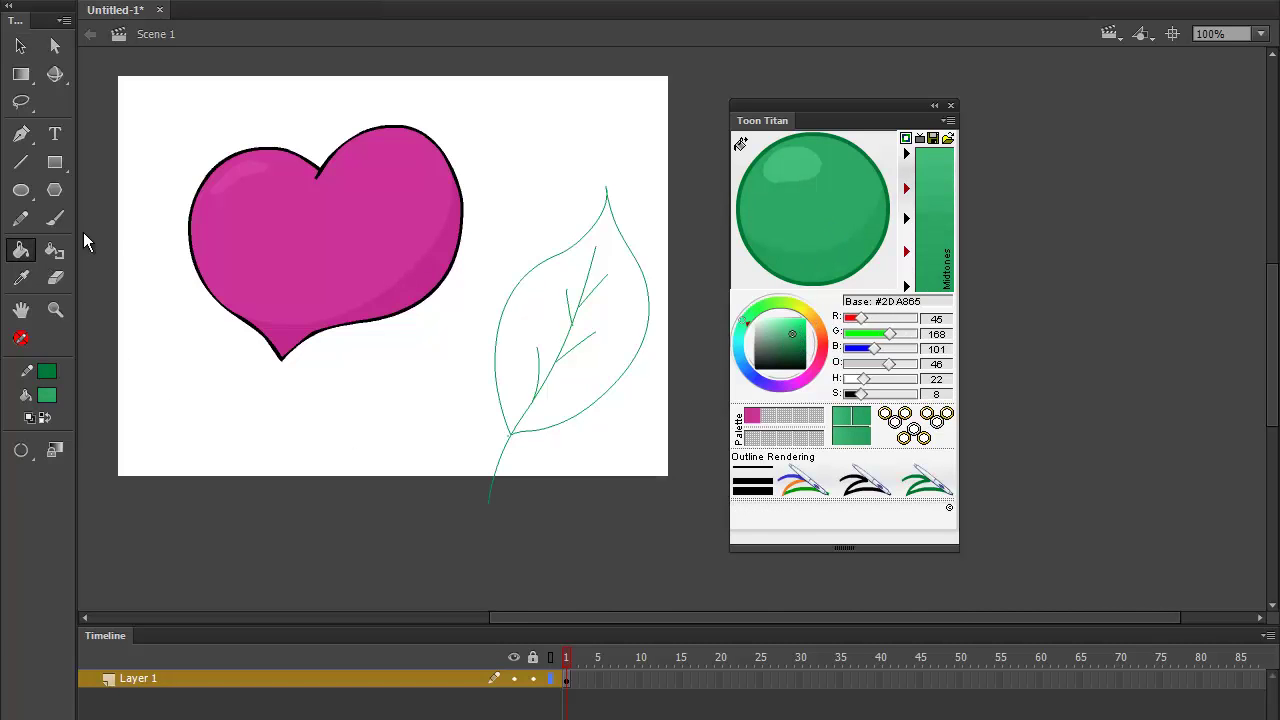
click(610, 364)
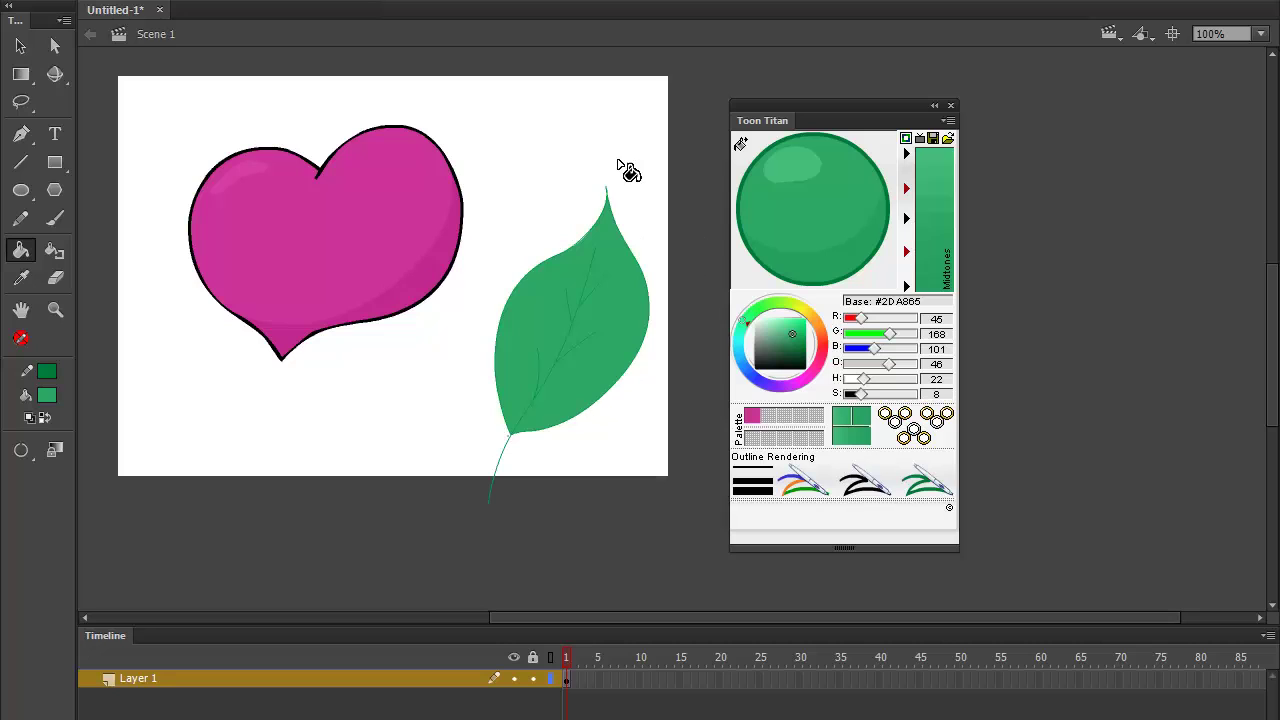
- Shift the base colour to the brighter green #3AD94E and refill the leaf with it
click(792, 327)
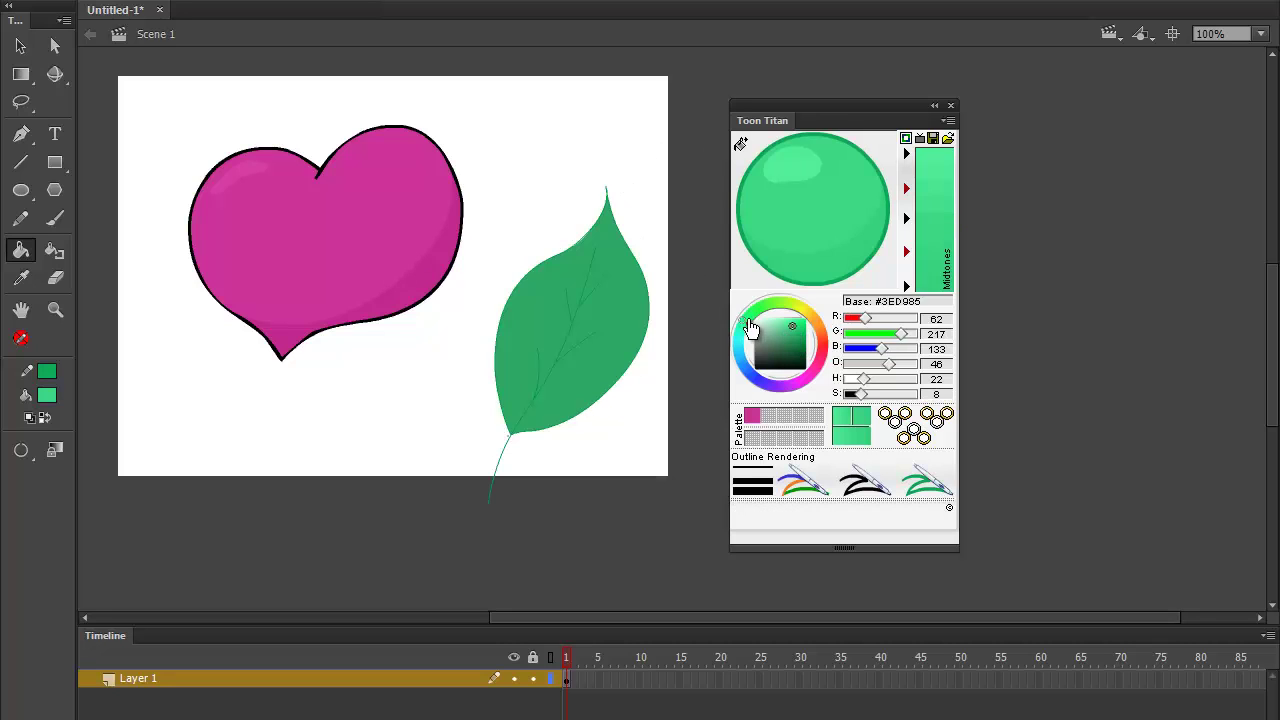
drag(751, 328, 757, 312)
click(820, 234)
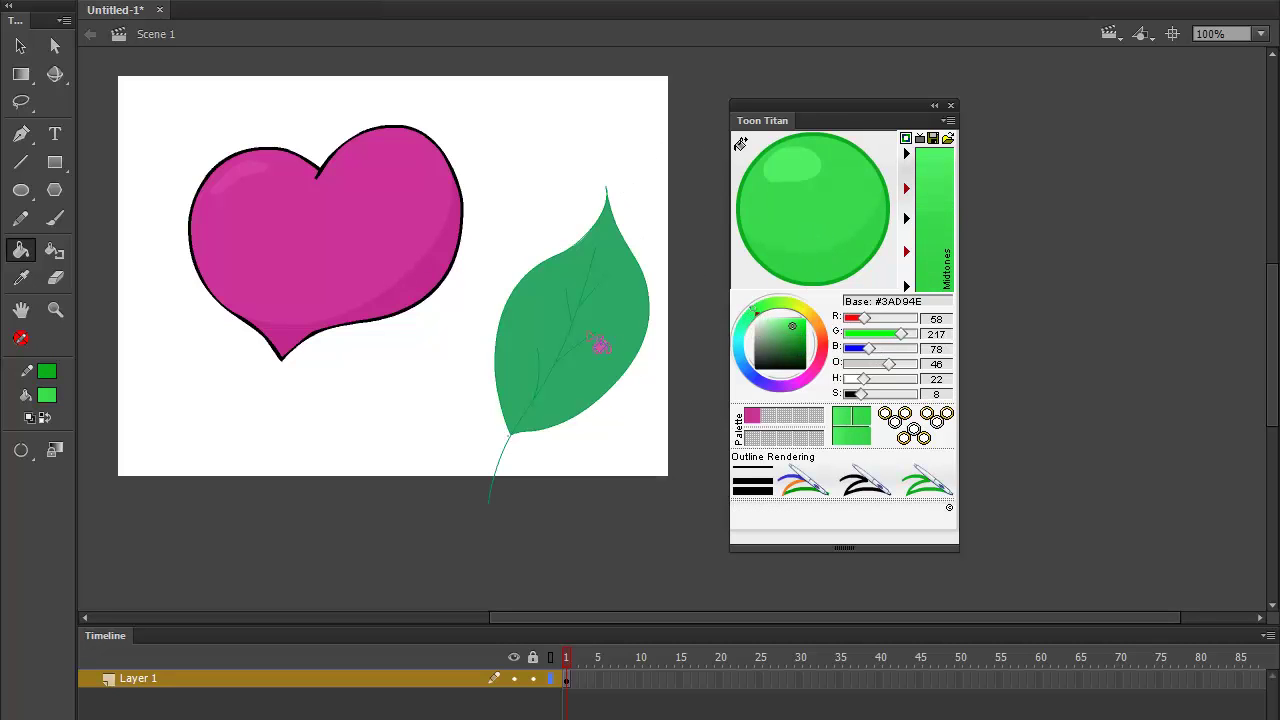
click(600, 345)
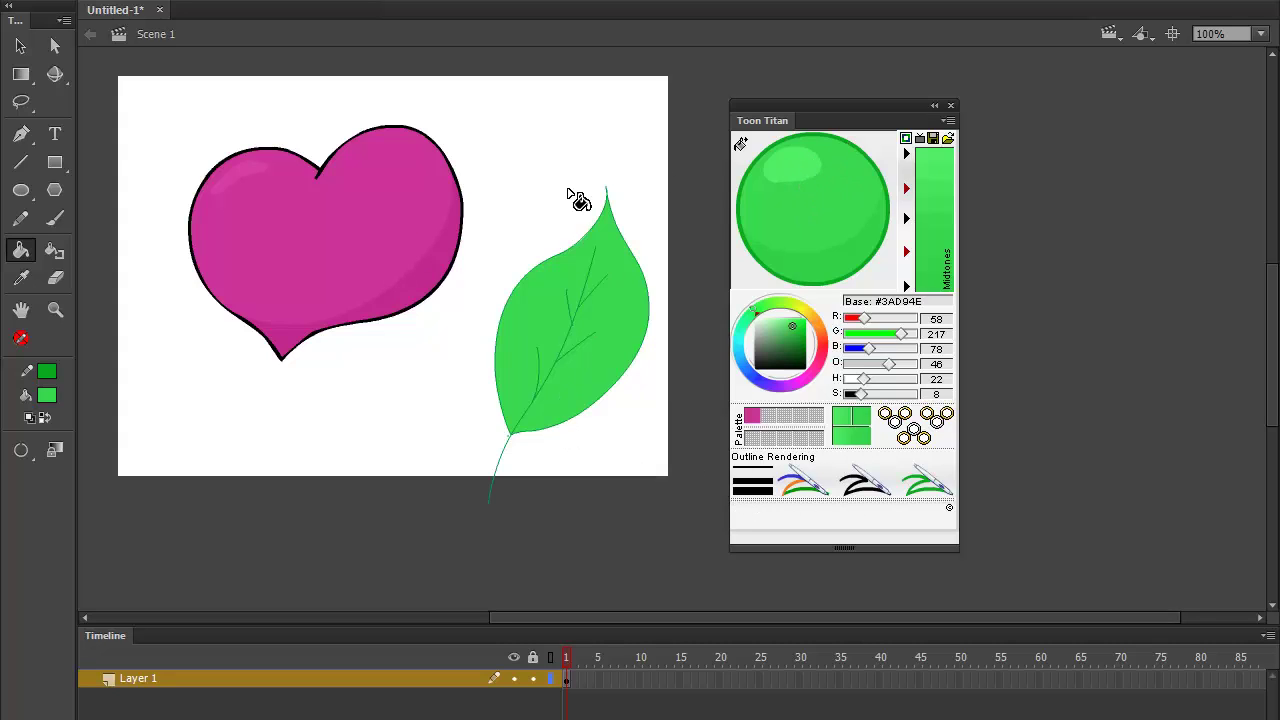
- Select the whole leaf and recolour its outline, stem and veins with the outline tone of base #3AD950
key(v)
drag(682, 166, 482, 522)
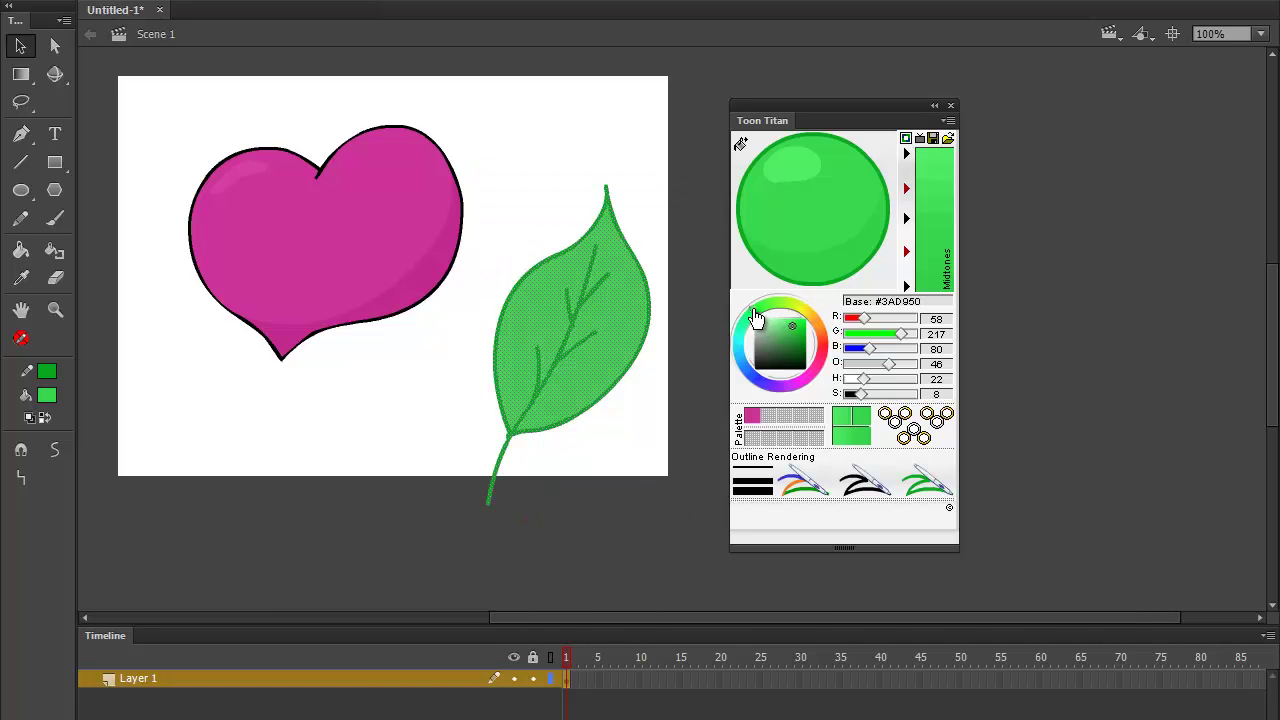
click(652, 190)
click(509, 438)
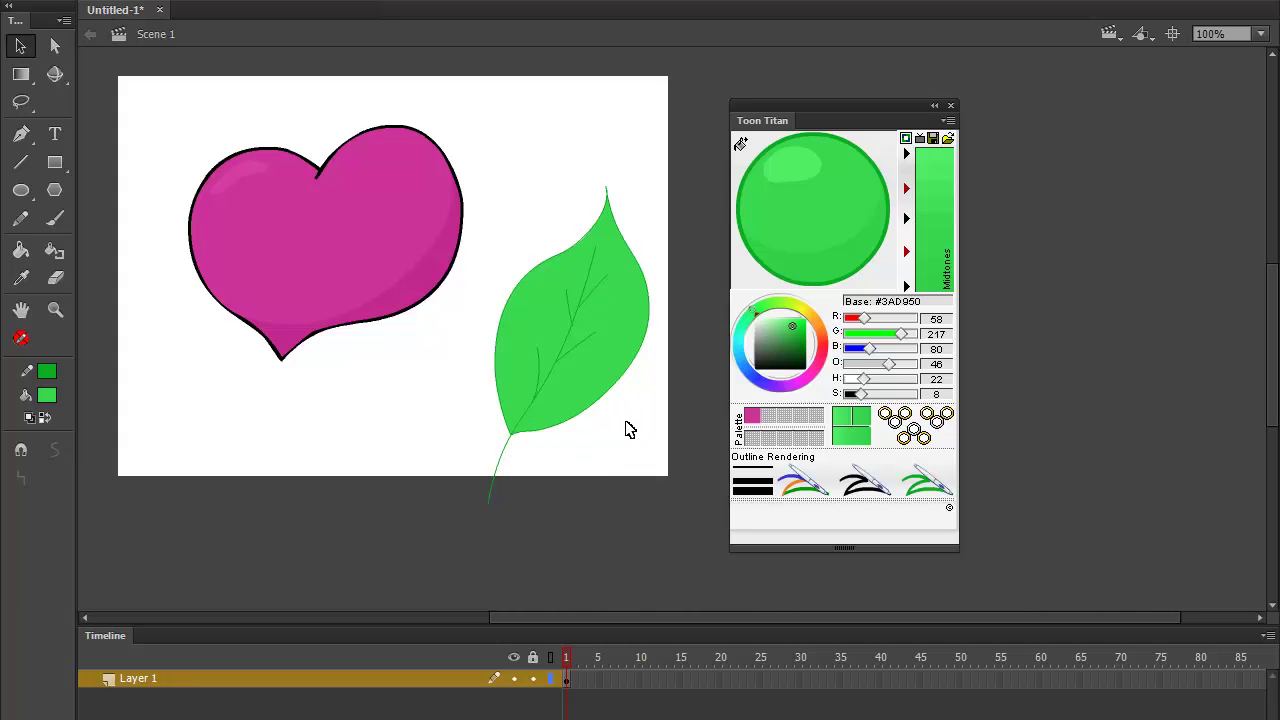
- Pencil red guide lines on the leaf for the edge shadow, the shading along the veins and the upper highlight
click(20, 218)
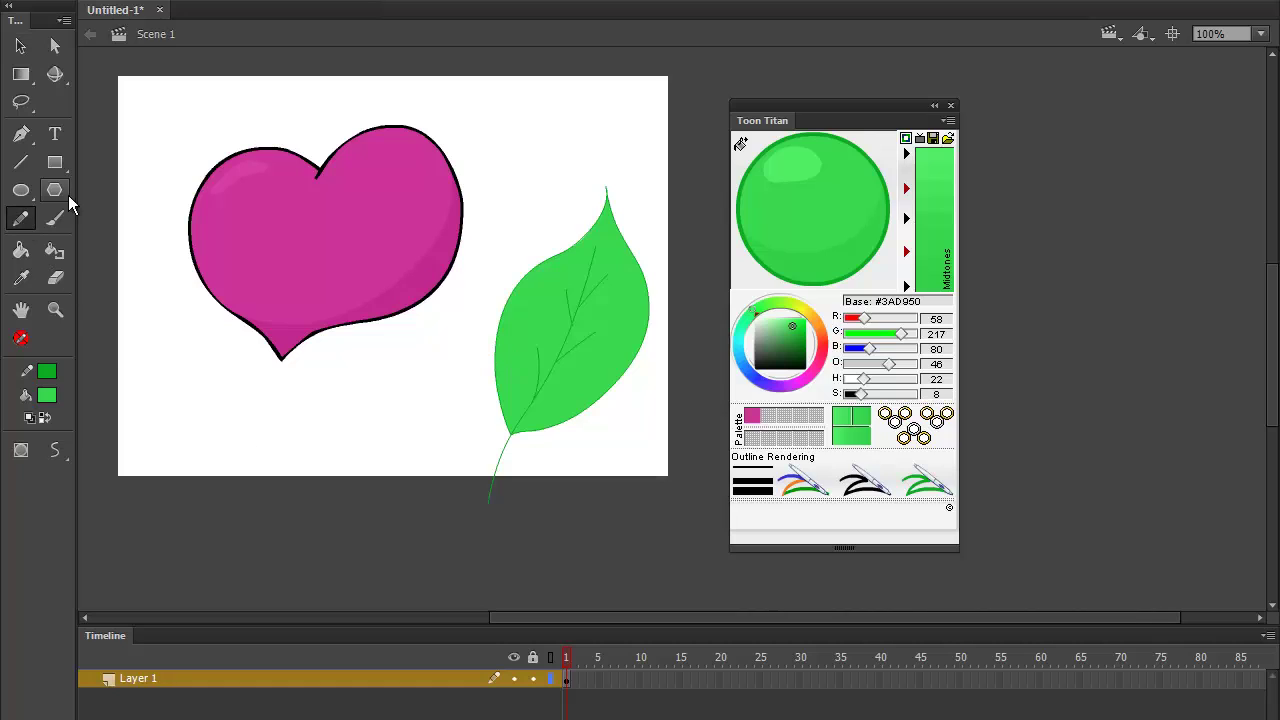
click(47, 376)
click(102, 72)
mouse_move(635, 232)
mouse_down()
mouse_move(636, 325)
mouse_move(617, 355)
mouse_up()
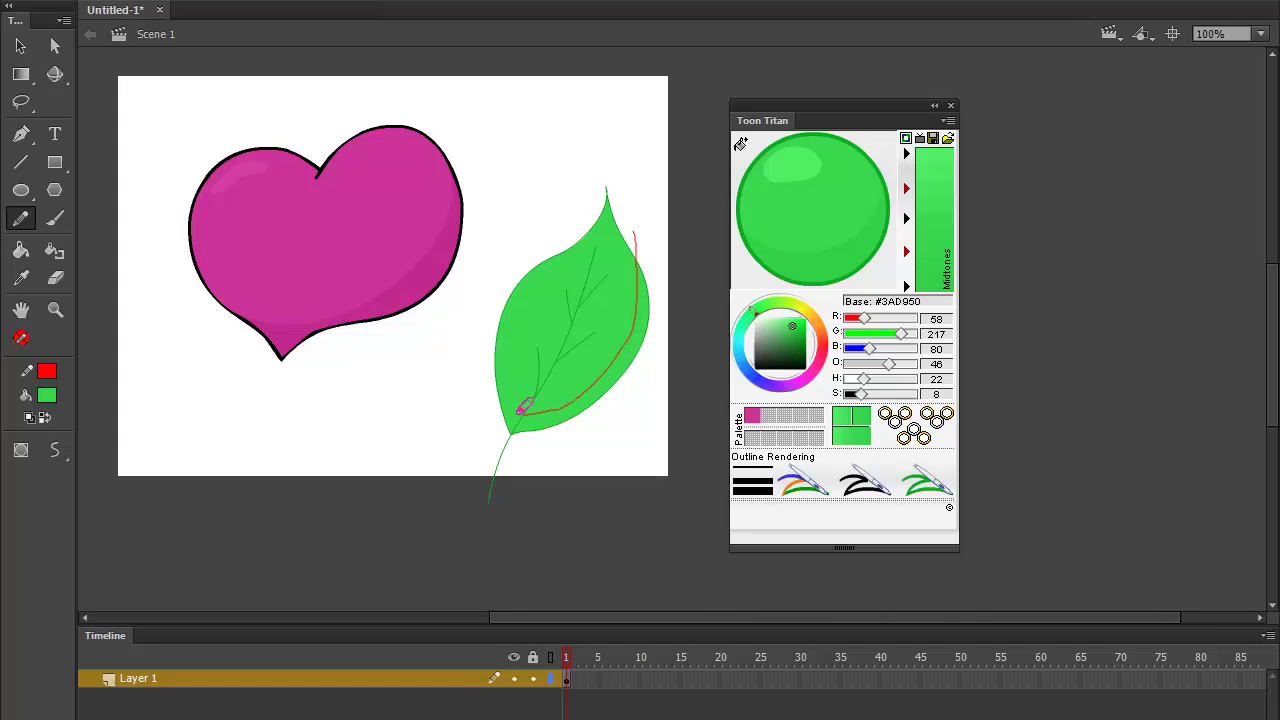
drag(481, 364, 481, 354)
drag(537, 288, 572, 251)
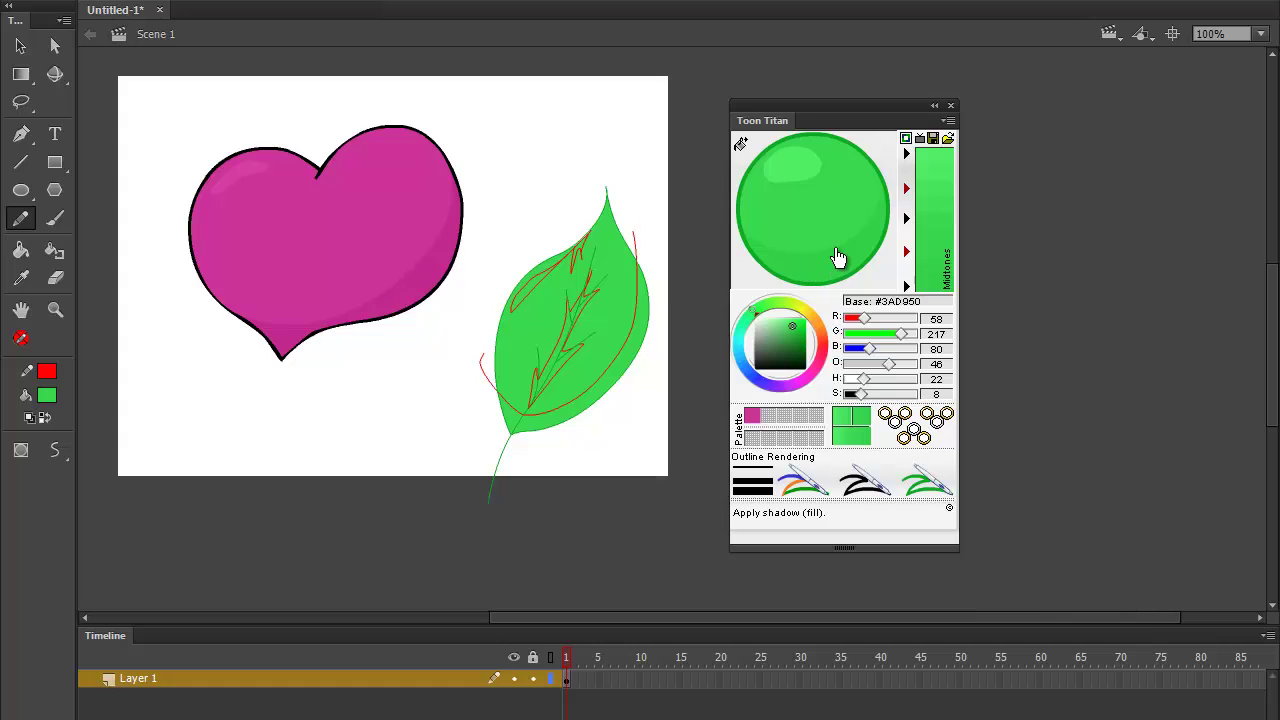
- Fill the leaf's guide regions with the shadow and highlight tones, with the Paint Bucket set to Close Small Gaps
click(22, 249)
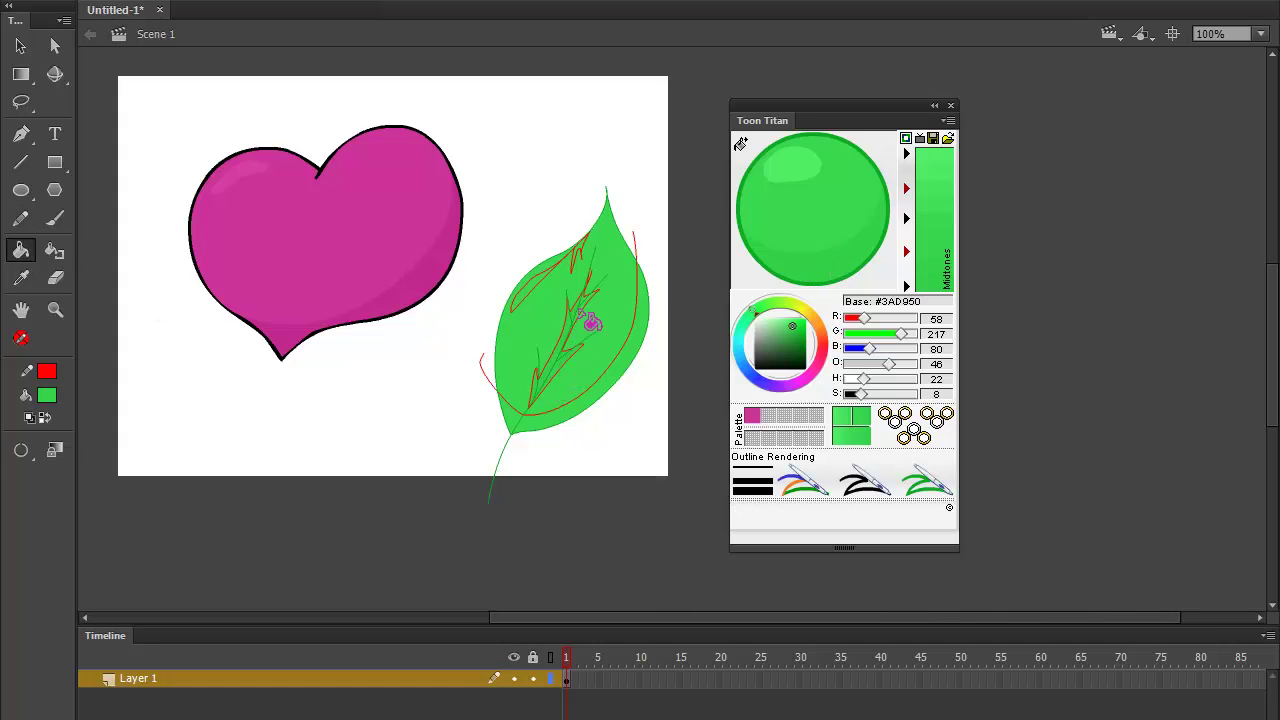
click(21, 450)
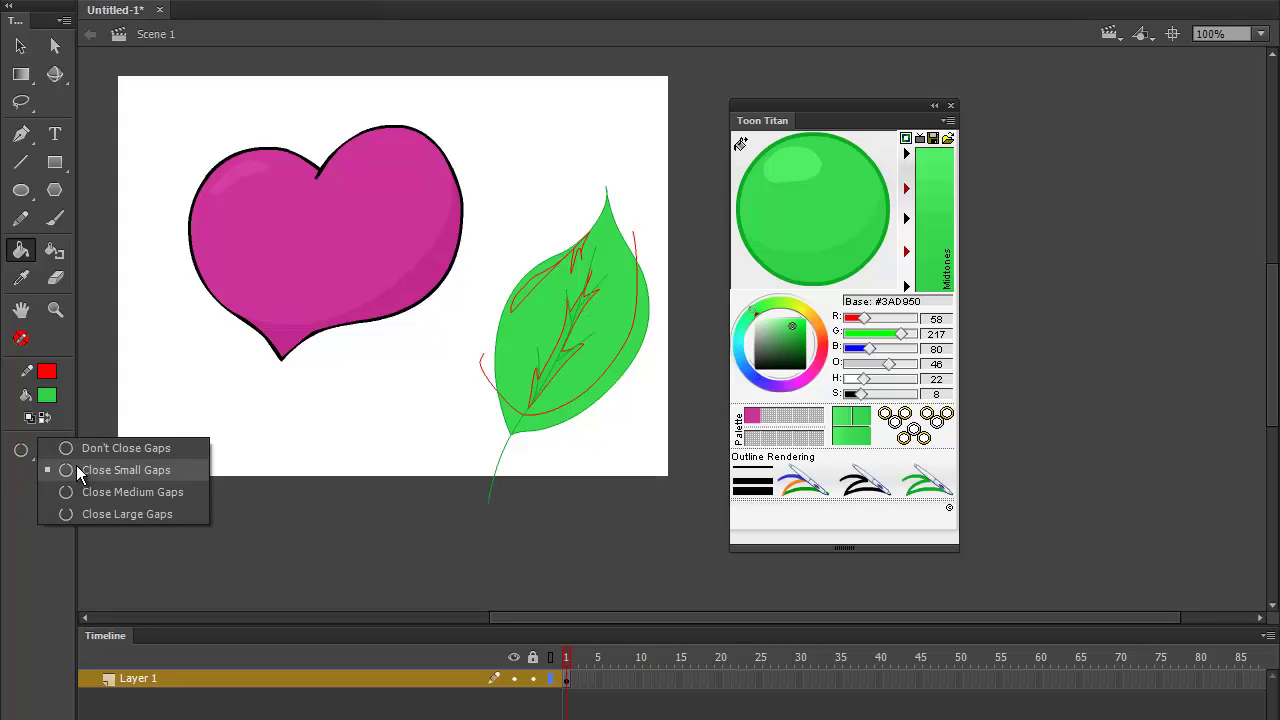
click(110, 466)
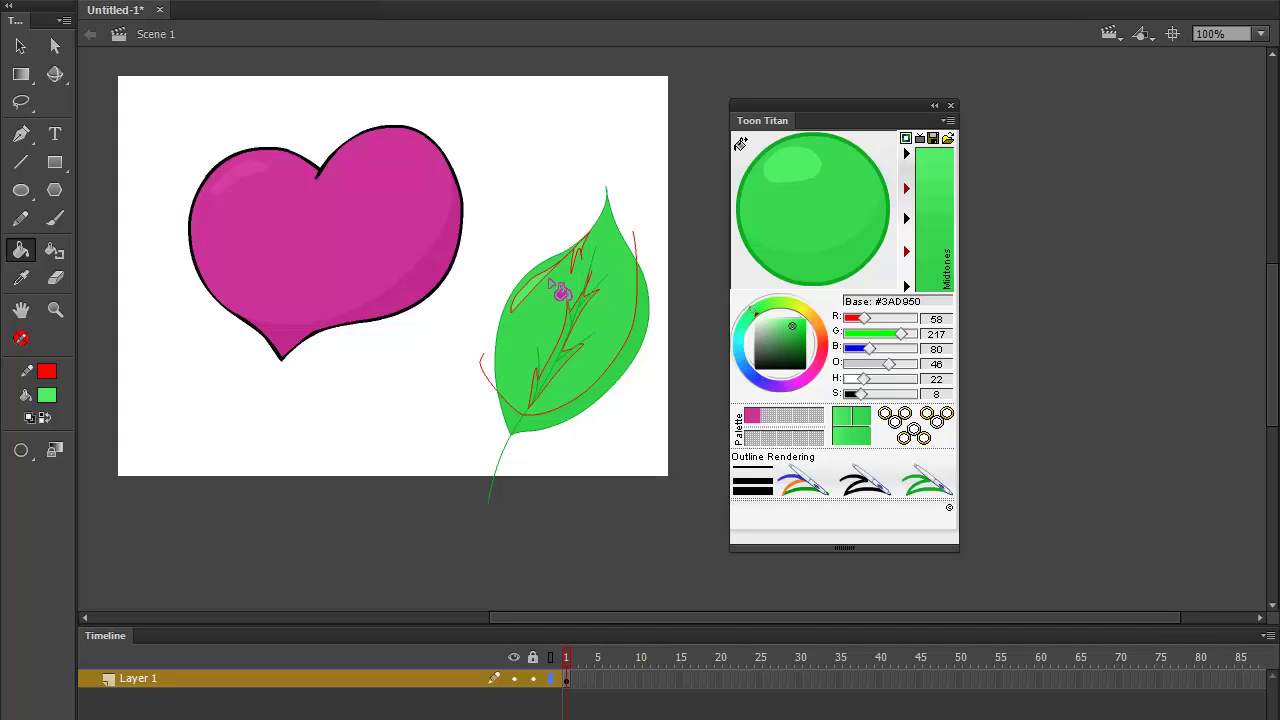
- Delete all red guide lines from the leaf, including the shadow curve's ends sticking out of it
key(v)
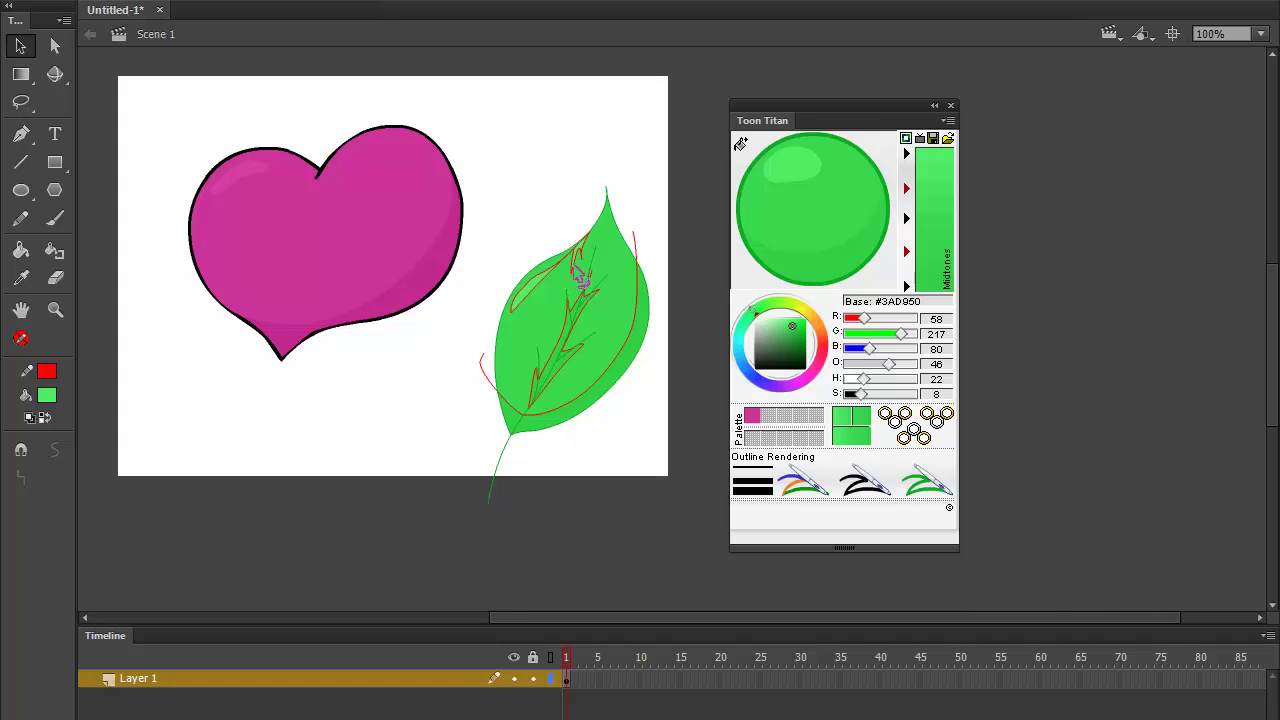
click(586, 273)
key(Delete)
click(597, 296)
key(Delete)
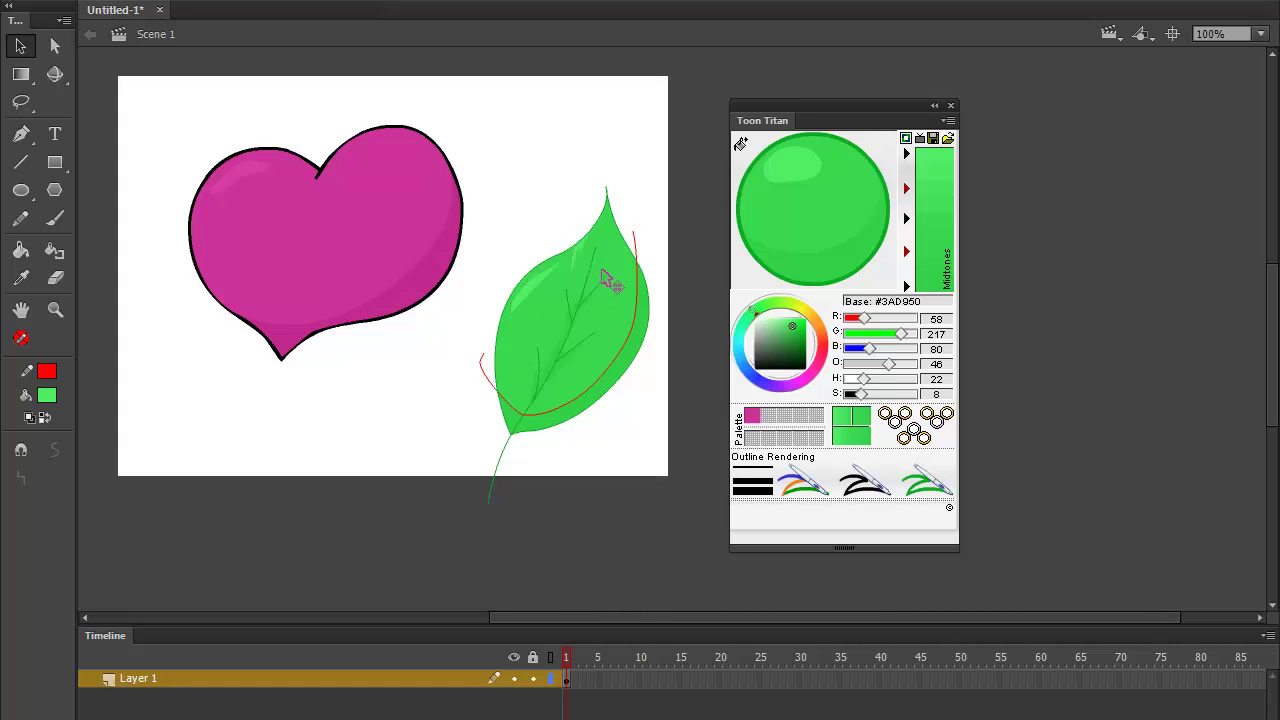
click(637, 240)
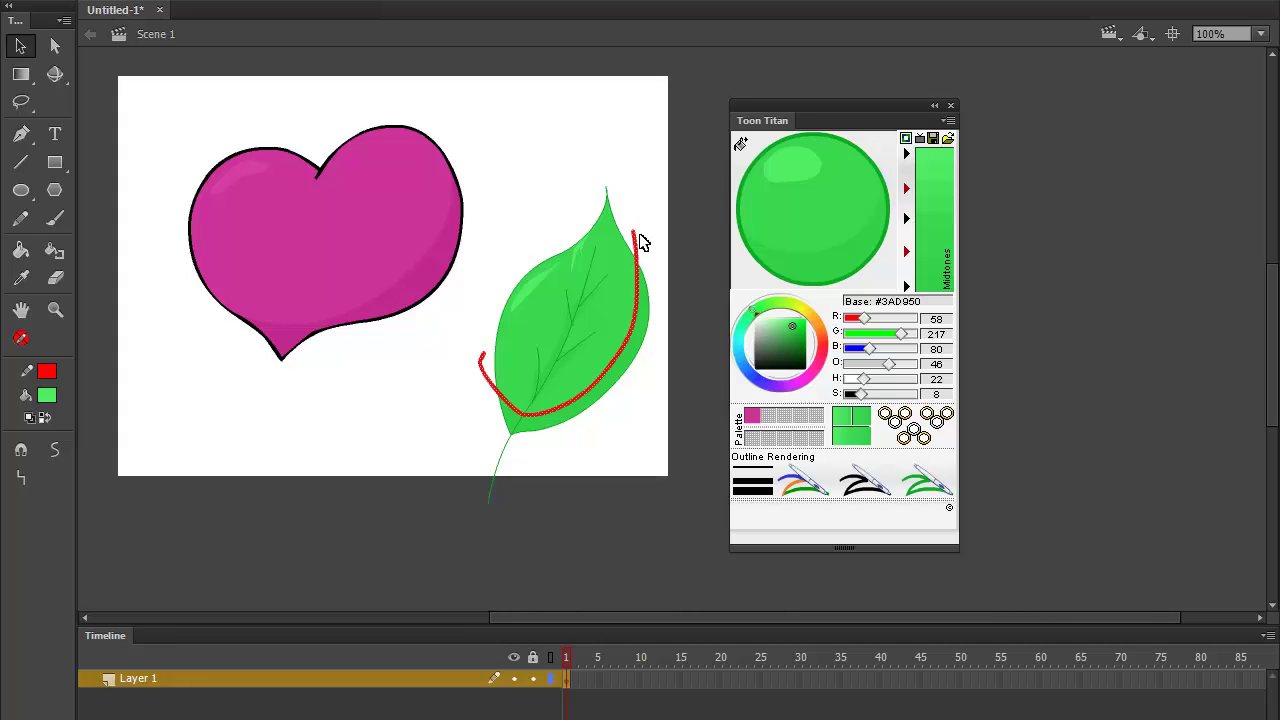
key(Delete)
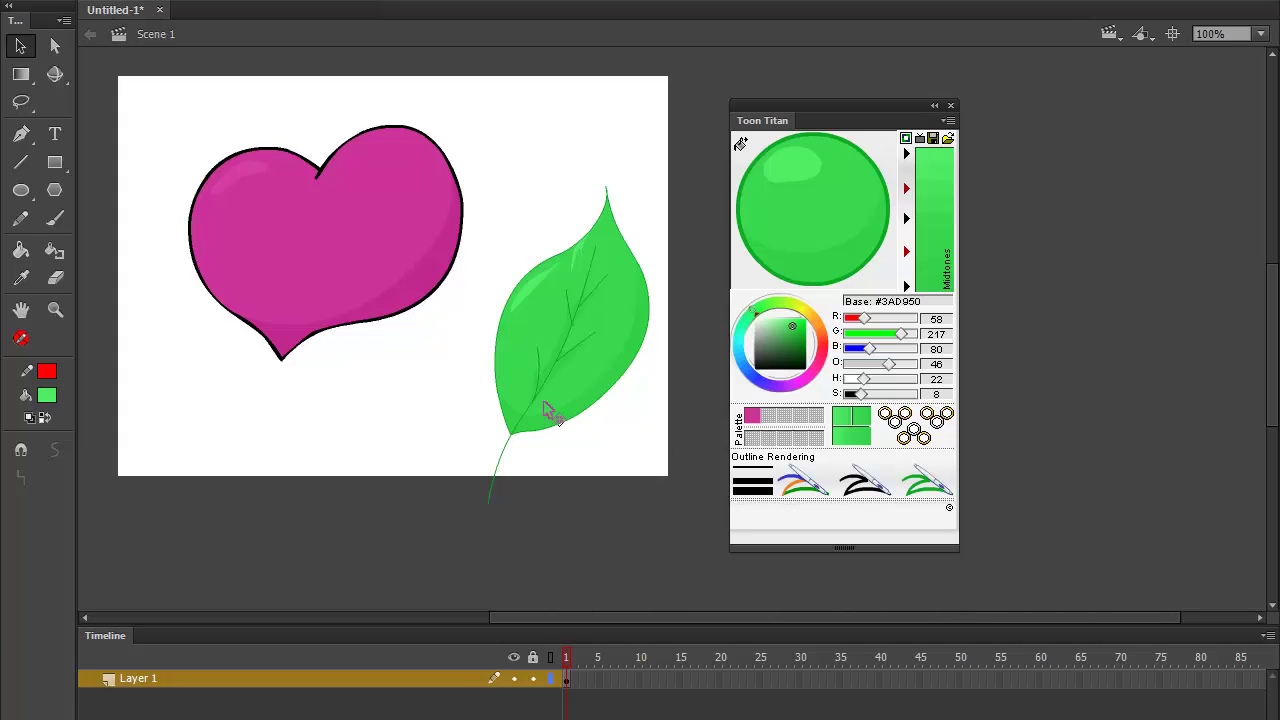
- Store the green colour scheme in the second palette slot and recall the pink scheme from the first
click(767, 416)
click(751, 418)
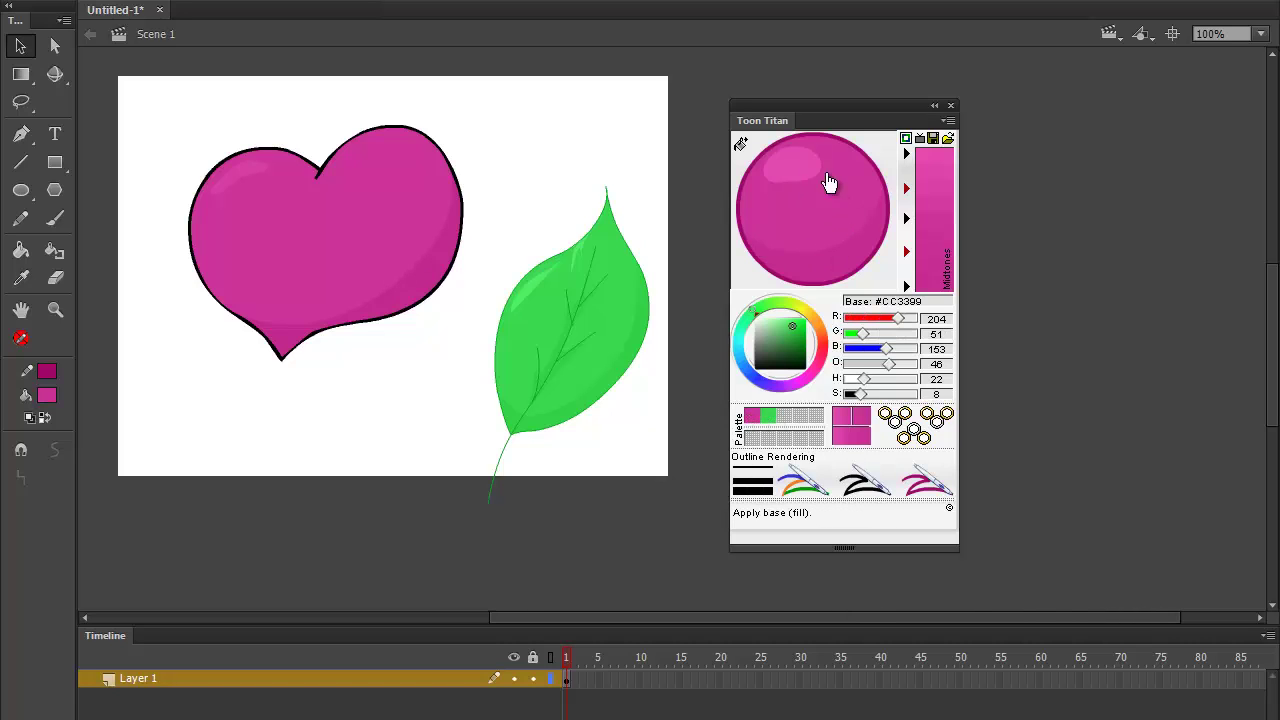
- Brush a pink scribble below the heart, change the brush mode, and paint shadow and highlight tones over the scribble
key(b)
mouse_move(197, 437)
mouse_down()
mouse_move(290, 393)
mouse_move(334, 390)
mouse_move(314, 402)
mouse_up()
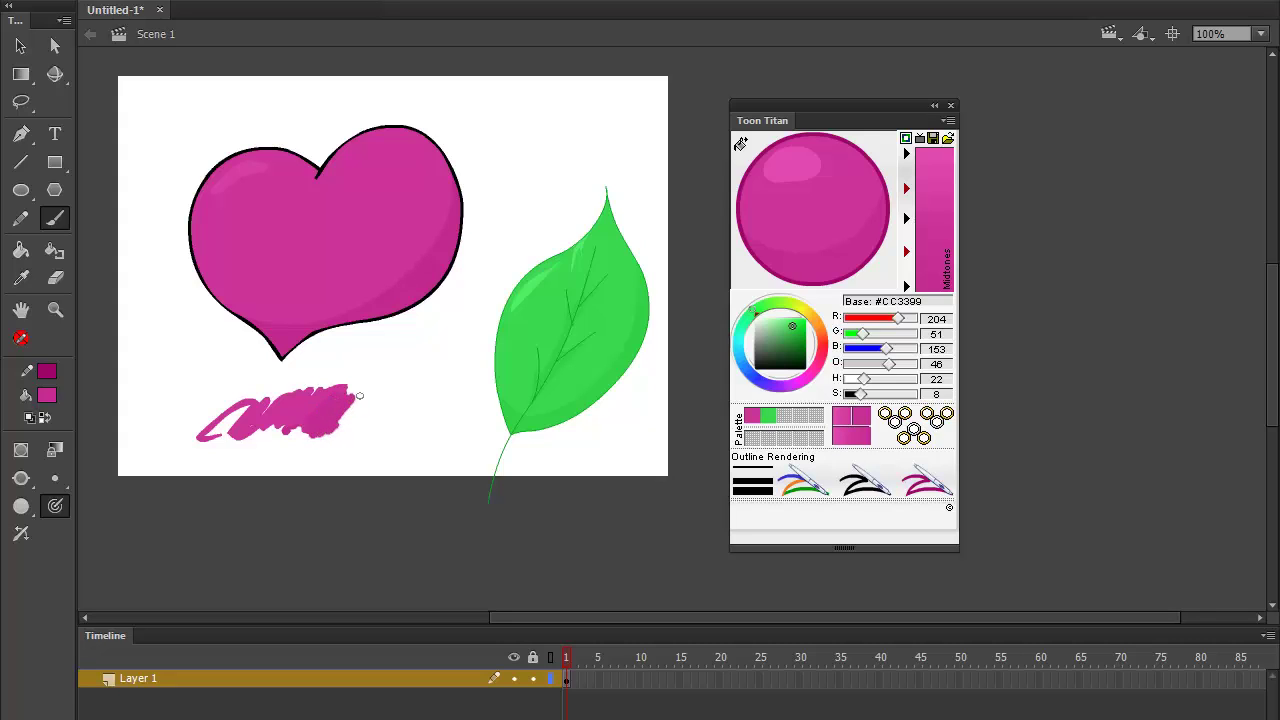
click(21, 478)
click(112, 478)
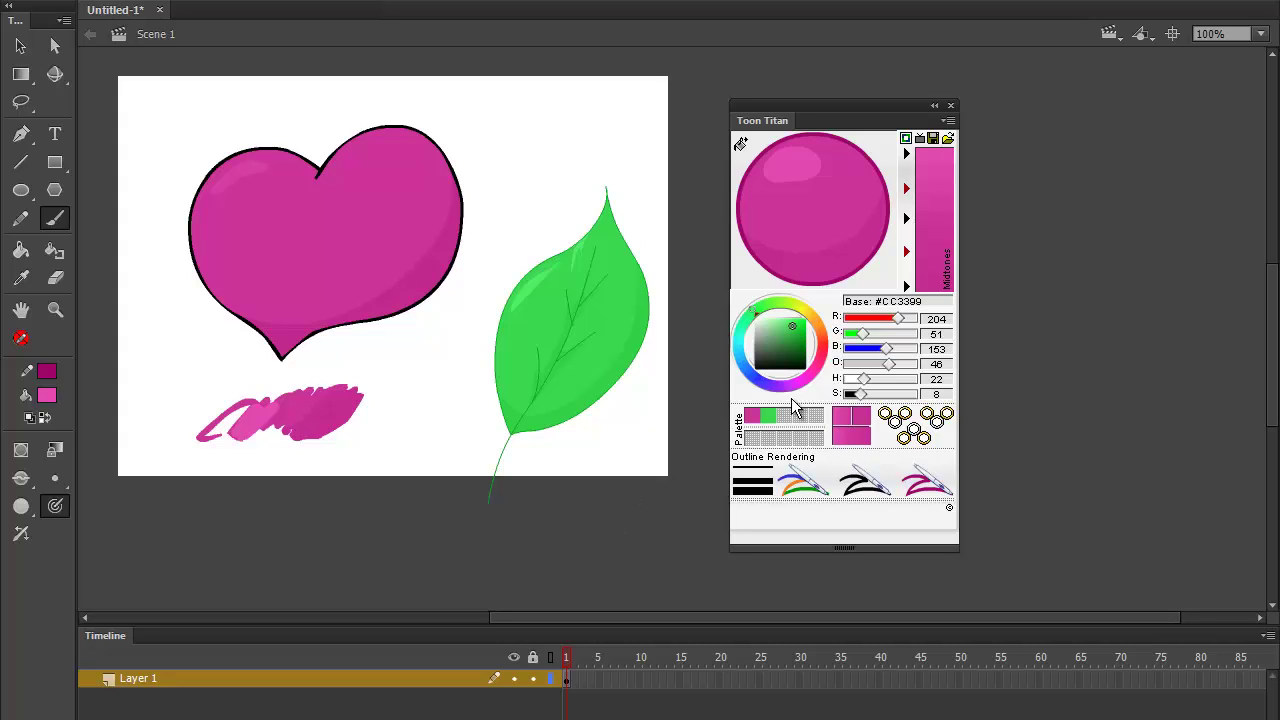
- Recall the green scheme and brush a small green patch with shadow and highlight tones beside the pink scribble
click(770, 420)
mouse_move(408, 418)
mouse_down()
mouse_move(400, 430)
mouse_move(437, 407)
mouse_move(444, 421)
mouse_up()
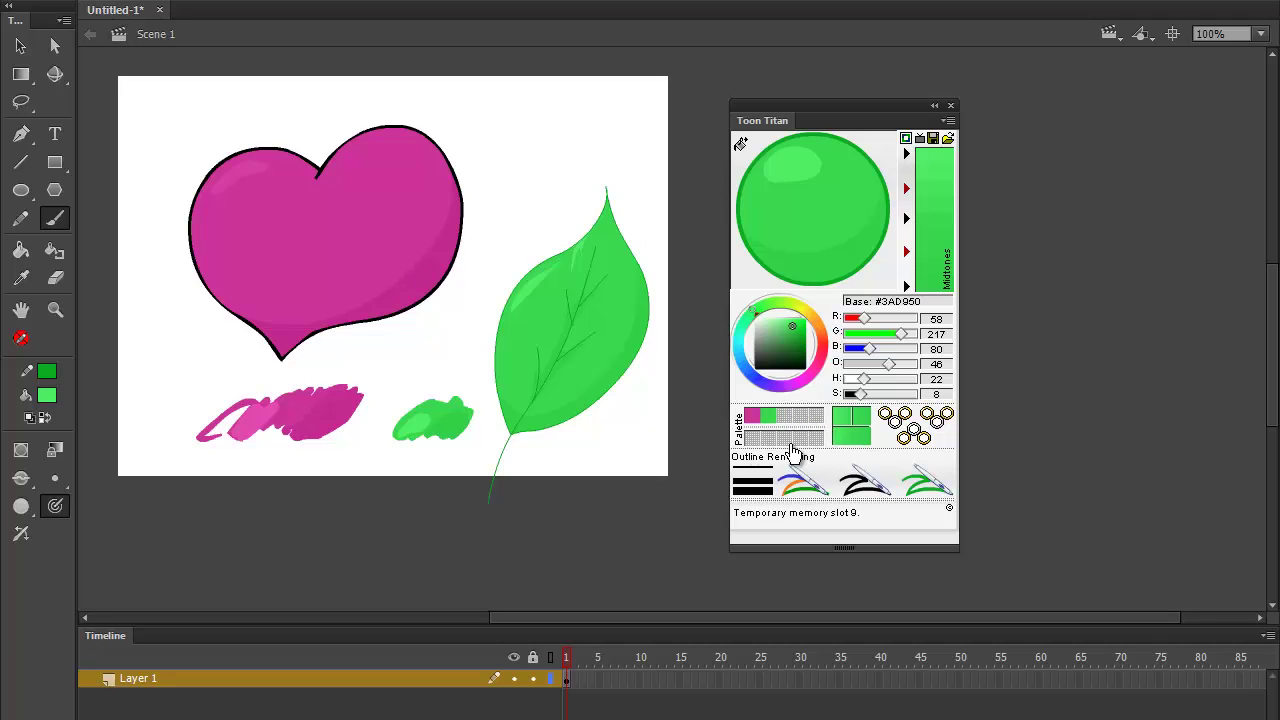
- Change the base colour to the pinkish red #D93A64 and store it in the fourth palette slot
click(815, 372)
click(800, 415)
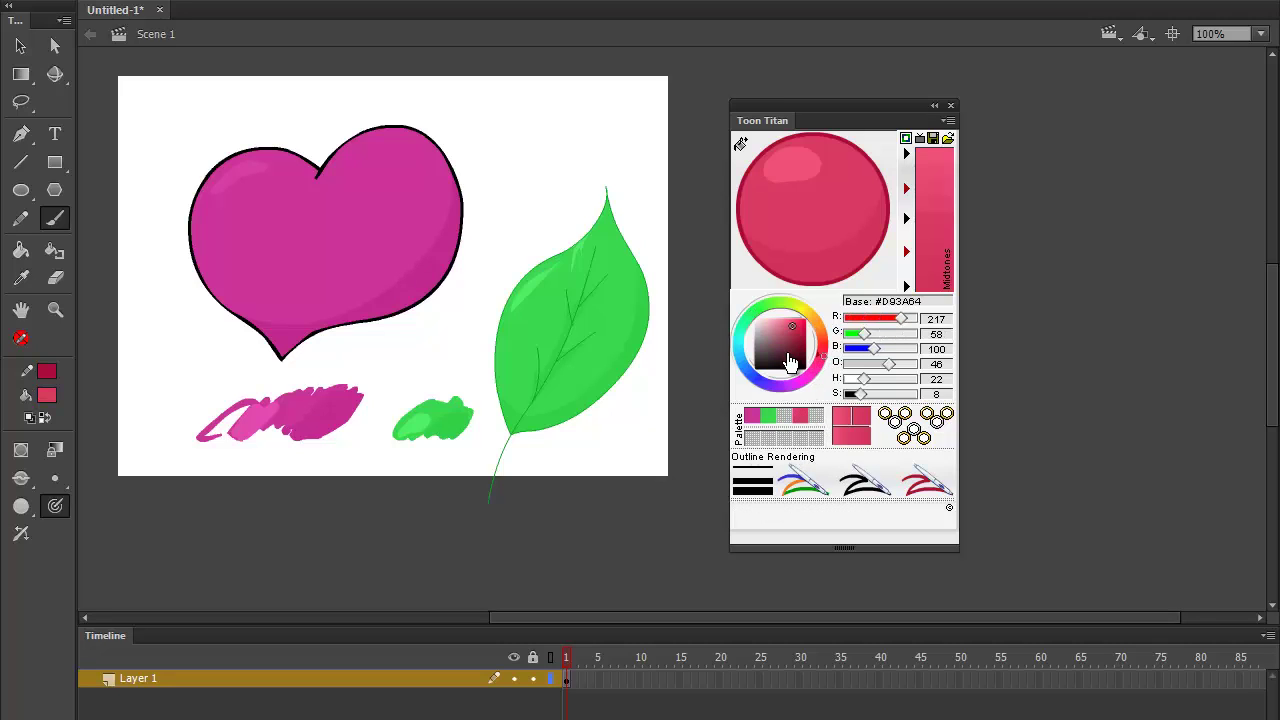
- Store dark plum #4E2530, olive #48491F and yellow #EAEE40 base colours in the eighth, fifth and tenth palette slots
click(786, 356)
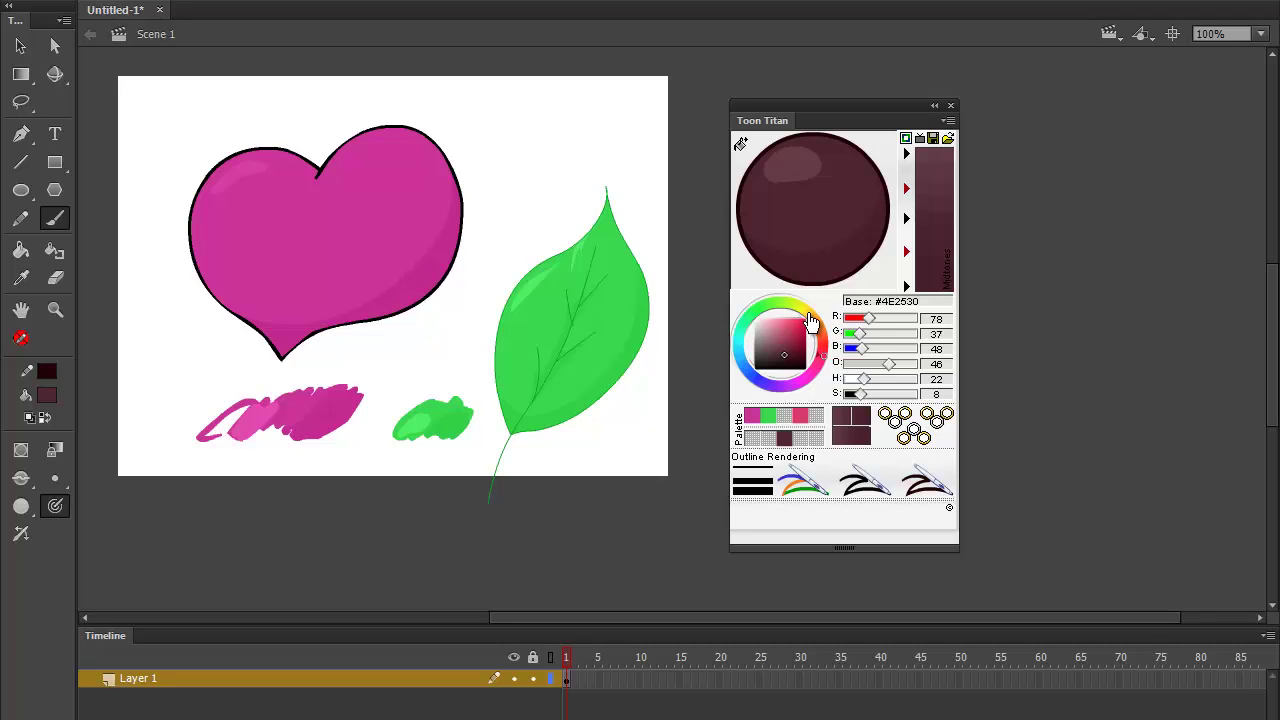
click(801, 312)
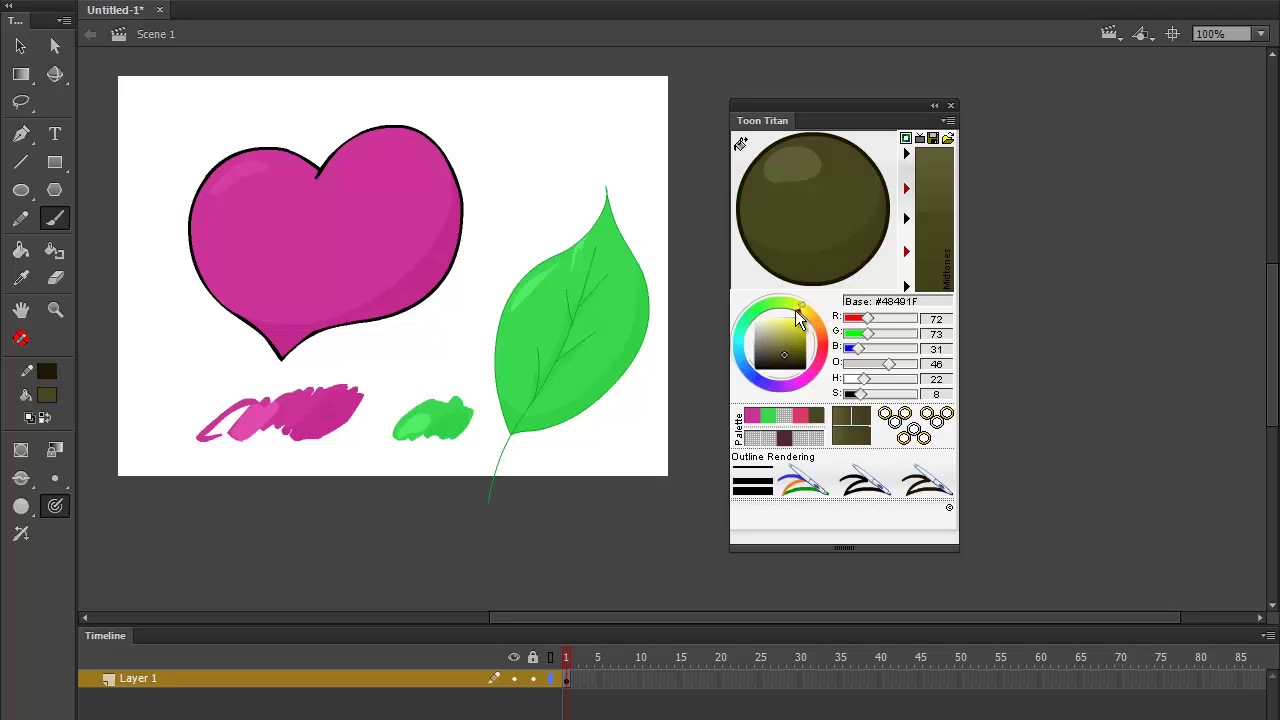
click(793, 323)
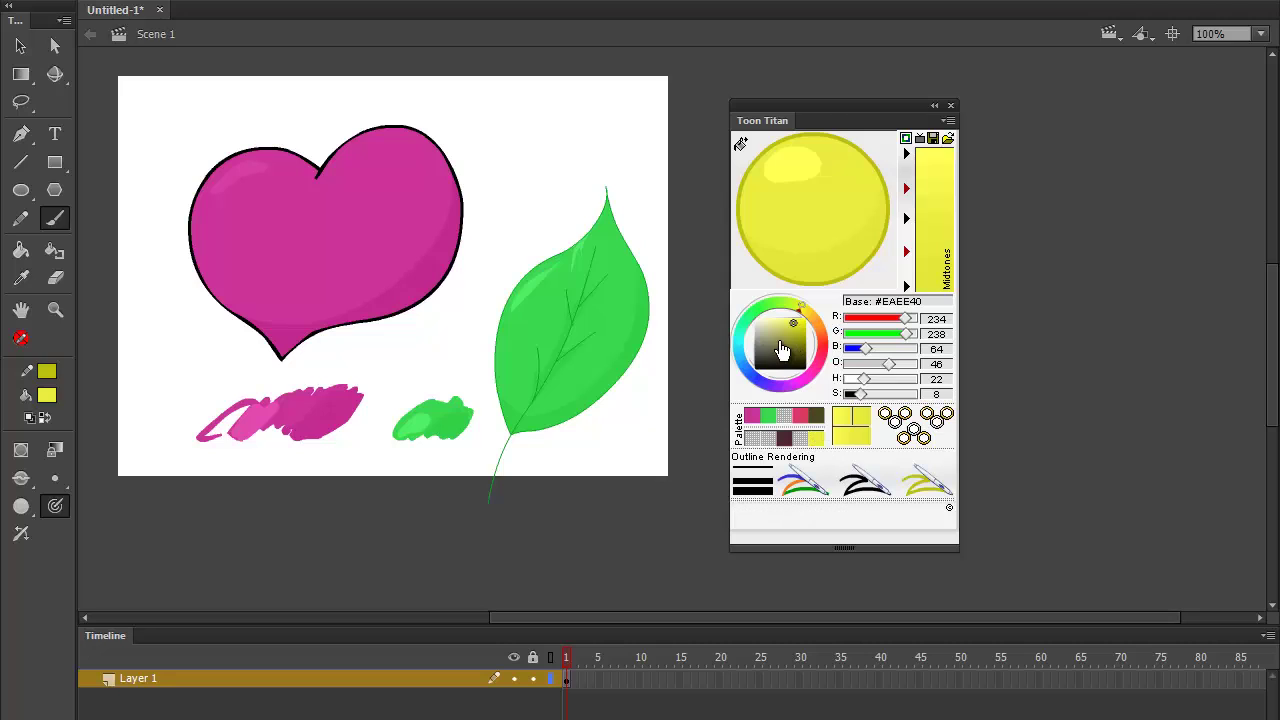
- Store blue #55618A, purple #C74DDF, a light green and orange #DF6A49 in the third, seventh, ninth and sixth palette slots
click(752, 378)
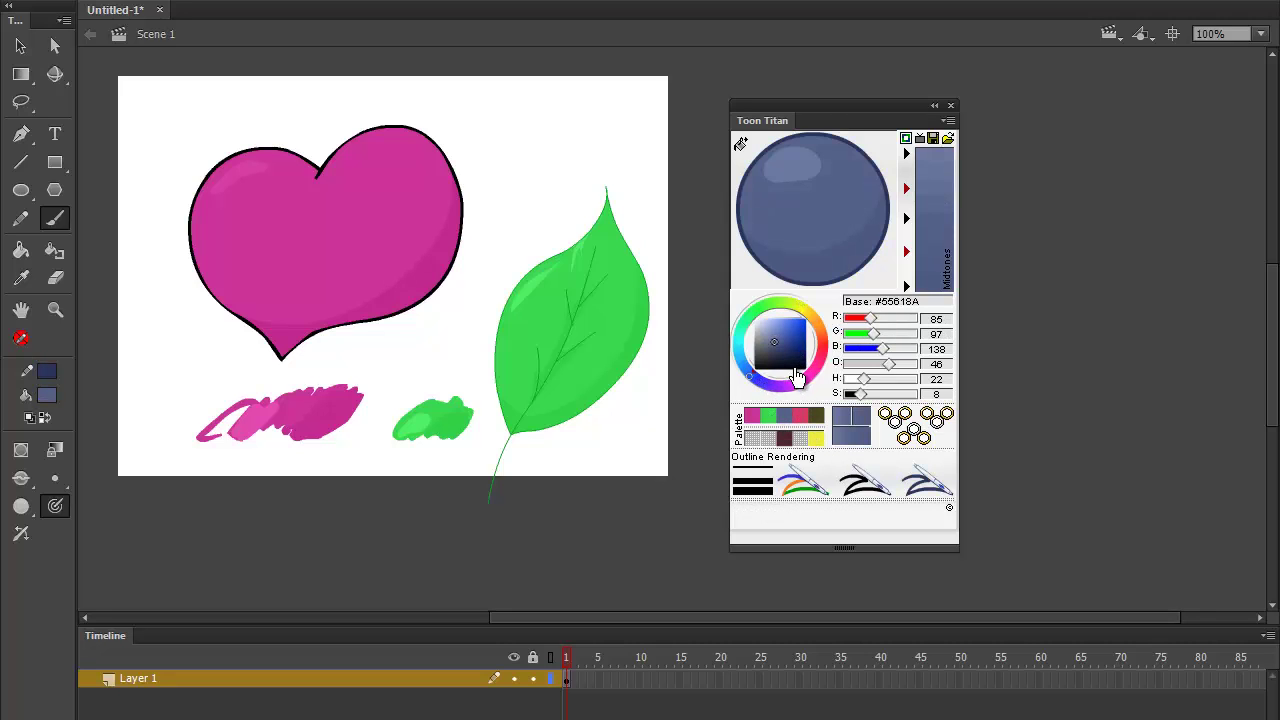
click(797, 385)
click(789, 325)
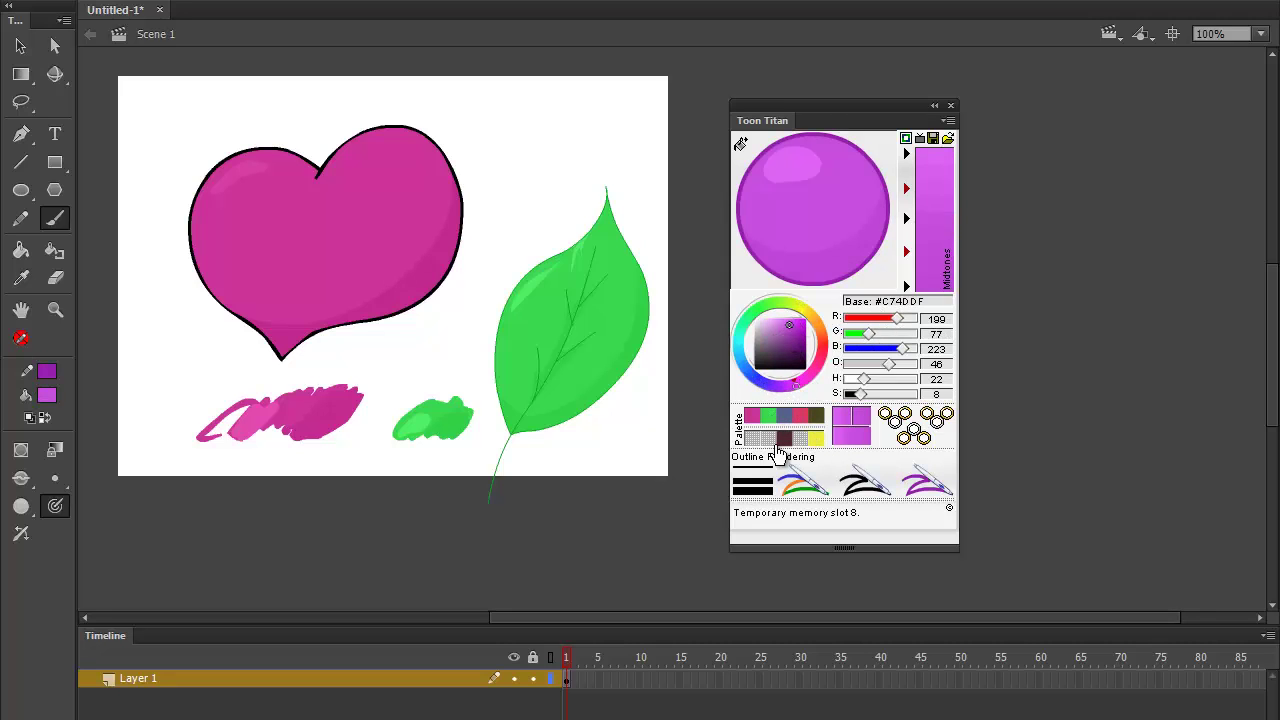
click(784, 310)
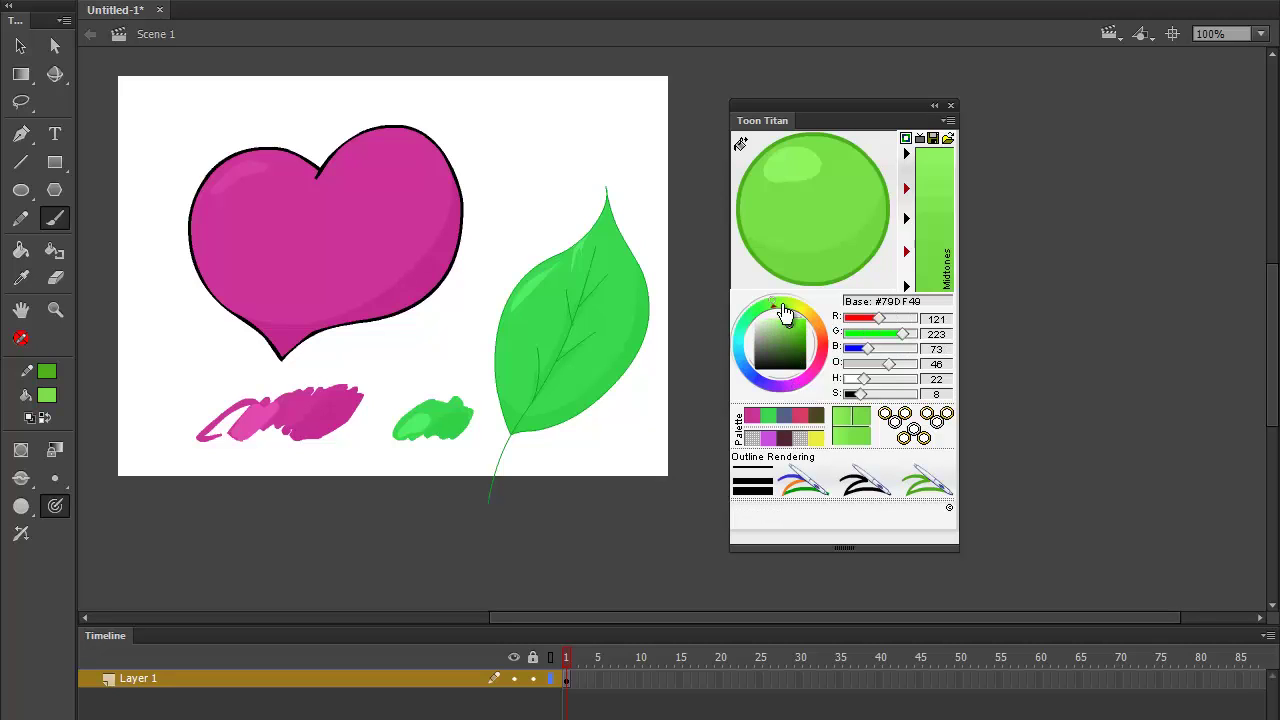
click(825, 346)
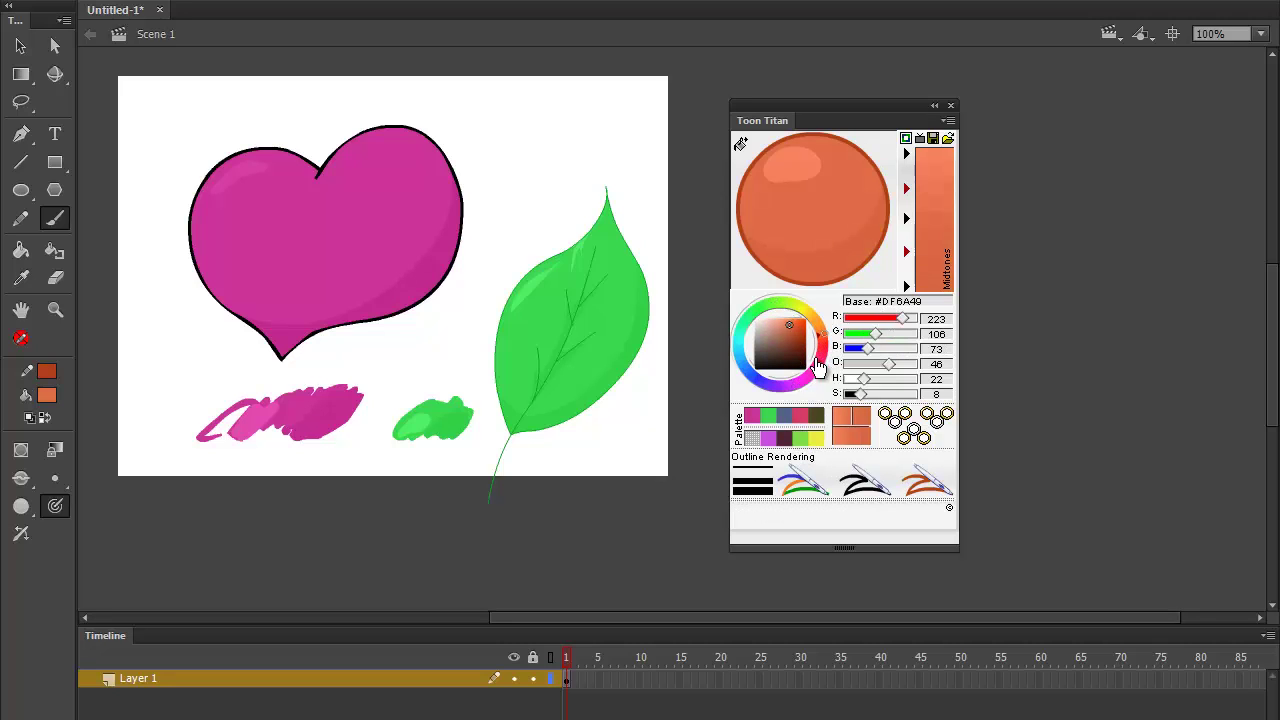
click(757, 444)
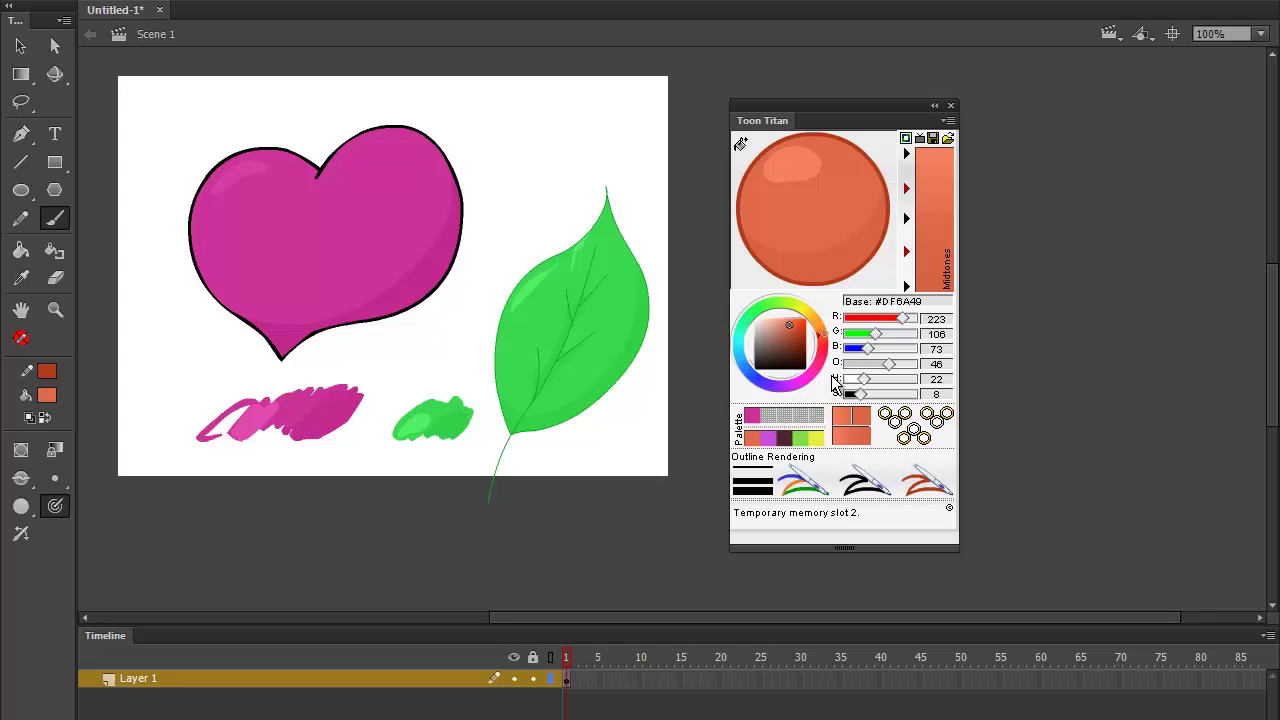
- Recall the pink scheme and the light green scheme, and clear the ninth palette slot
click(762, 437)
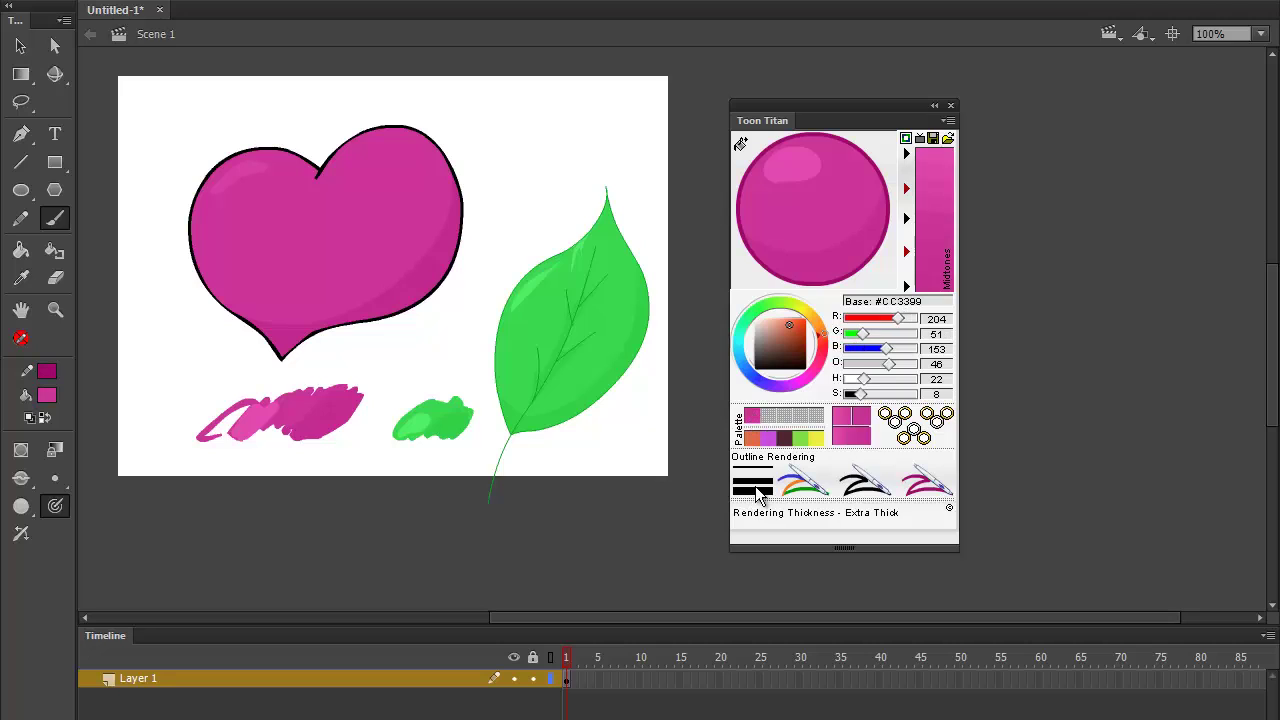
click(785, 440)
click(806, 440)
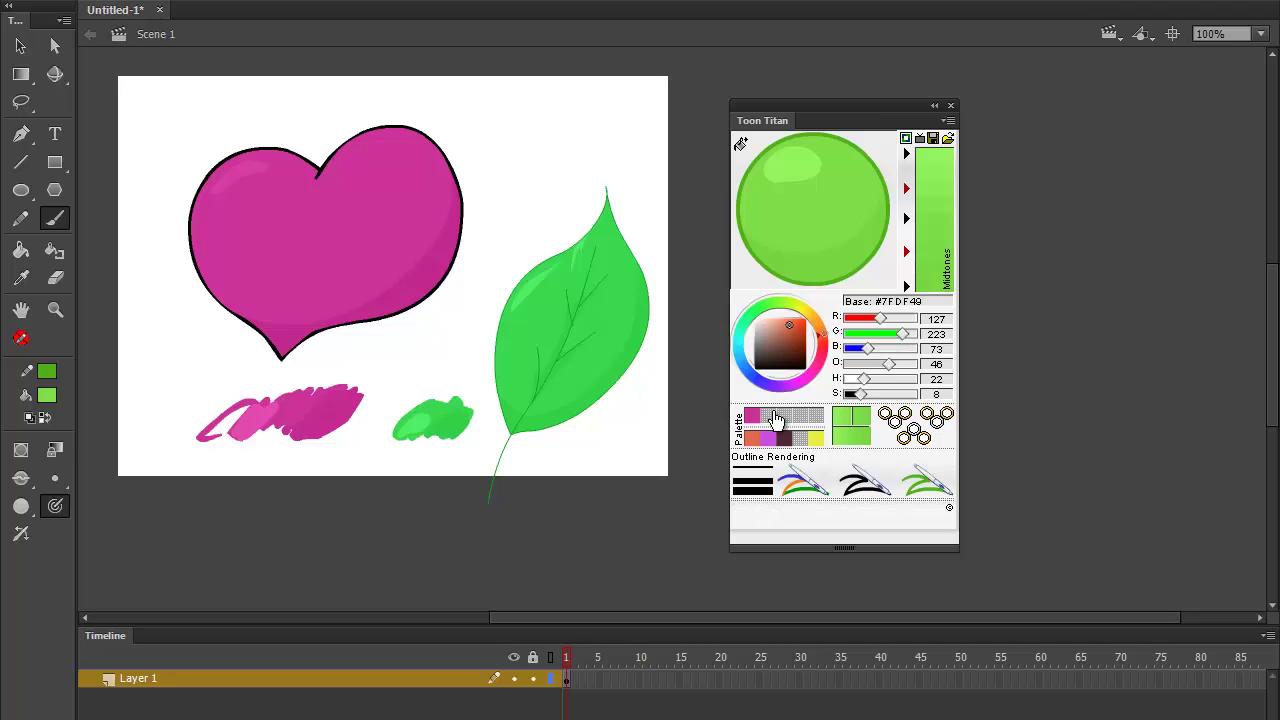
- Store the pinkish red base colour #DF4975 in the second palette slot and recall the pink scheme from the first
click(825, 368)
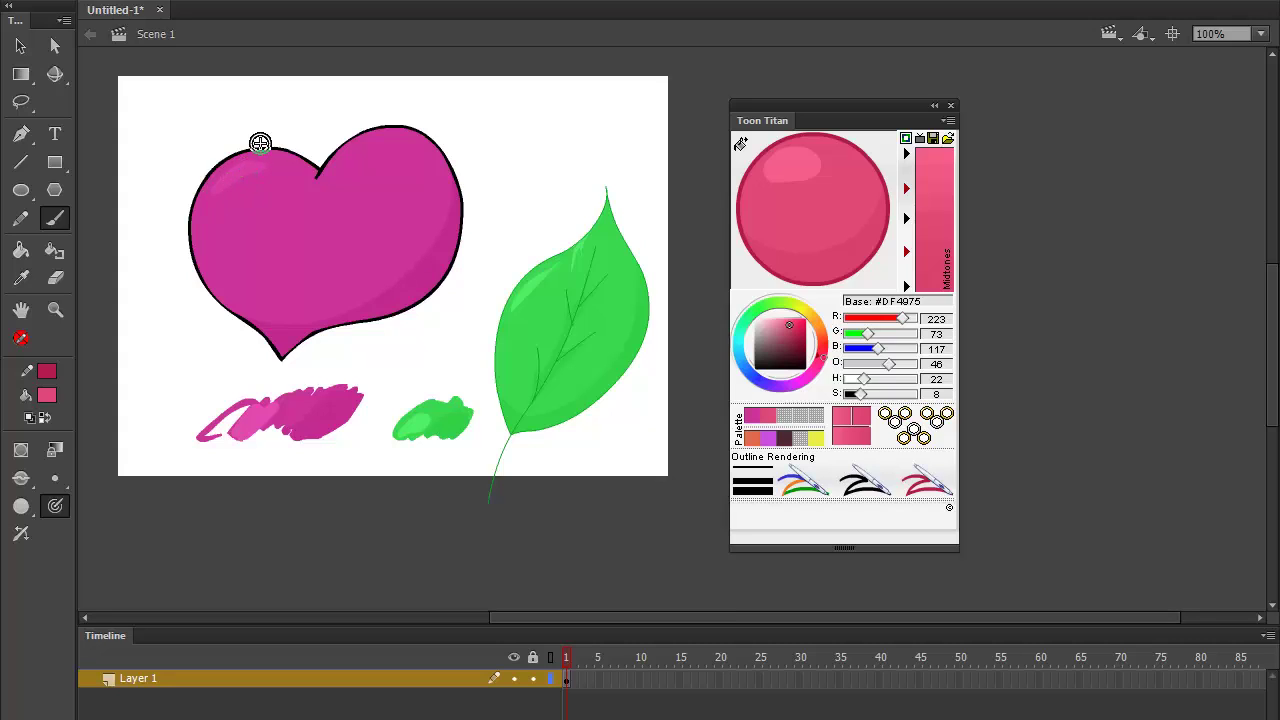
click(757, 423)
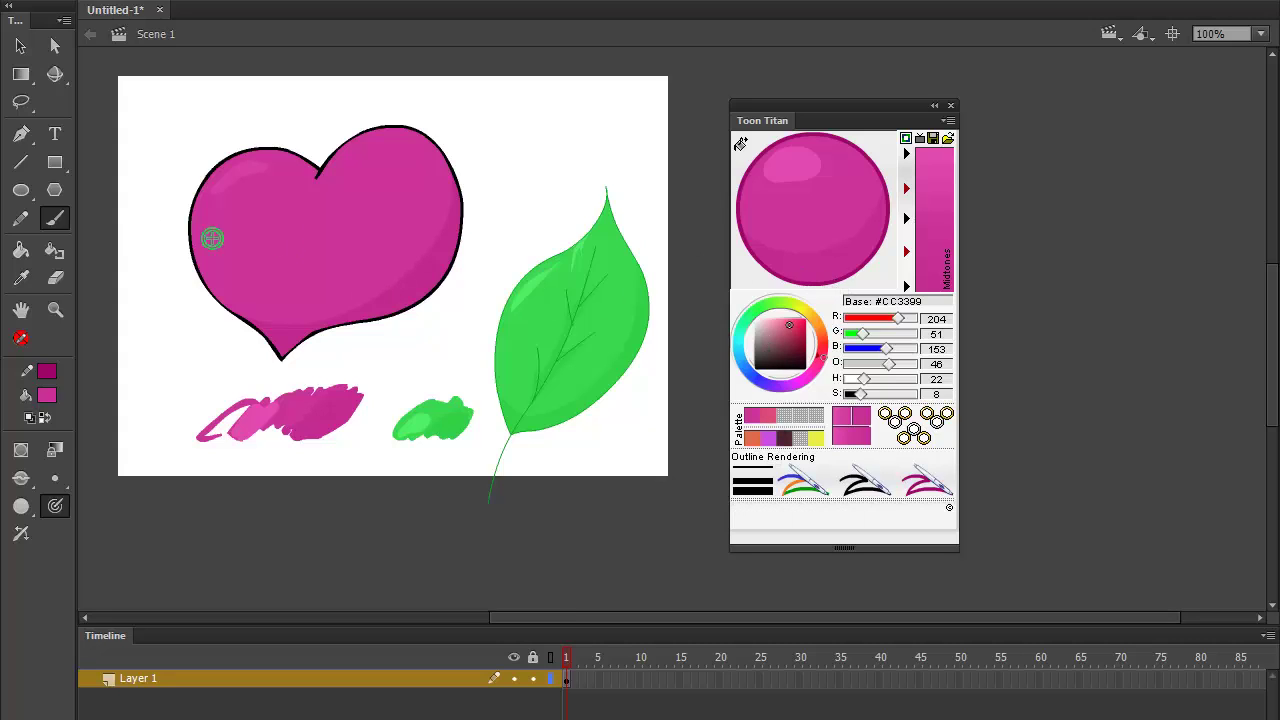
- Fill the heart's highlight and shadow areas with soft pink tonal gradients using the Paint Bucket
click(21, 250)
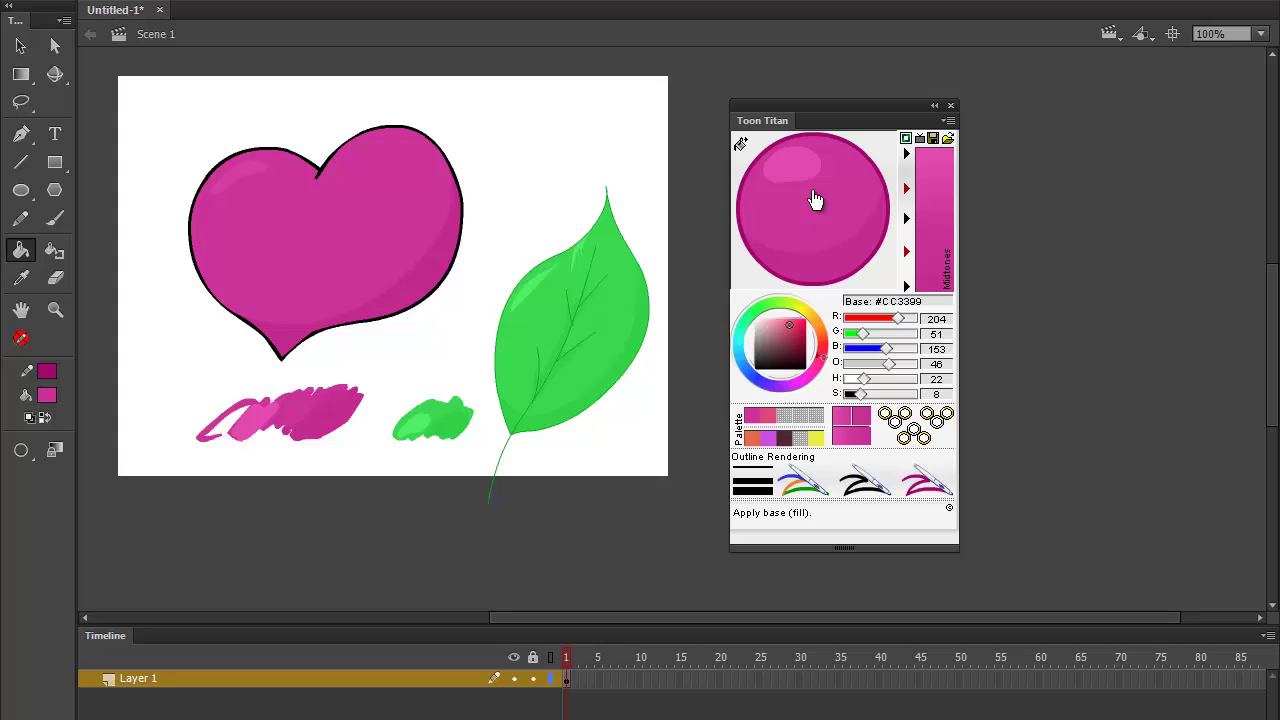
click(255, 190)
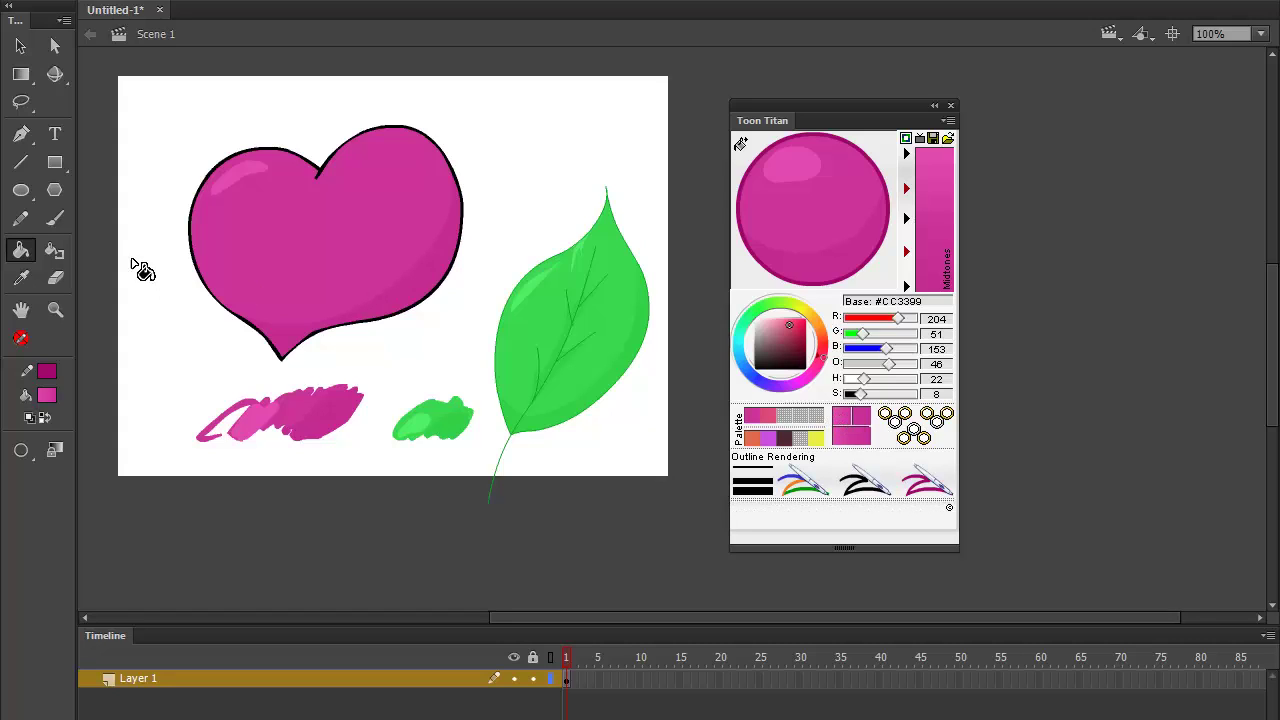
click(247, 172)
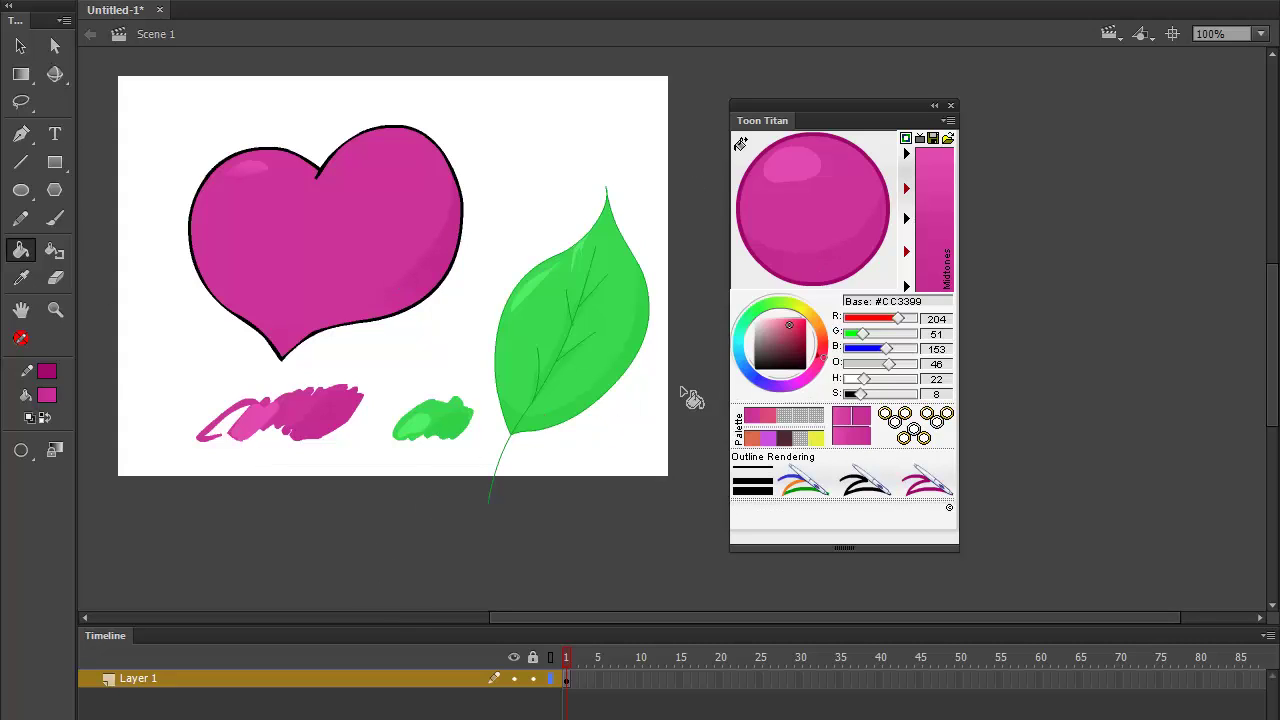
- Sample the leaf's green with the Eyedropper and load it as the base colour #3AD950
click(21, 278)
click(632, 312)
click(740, 143)
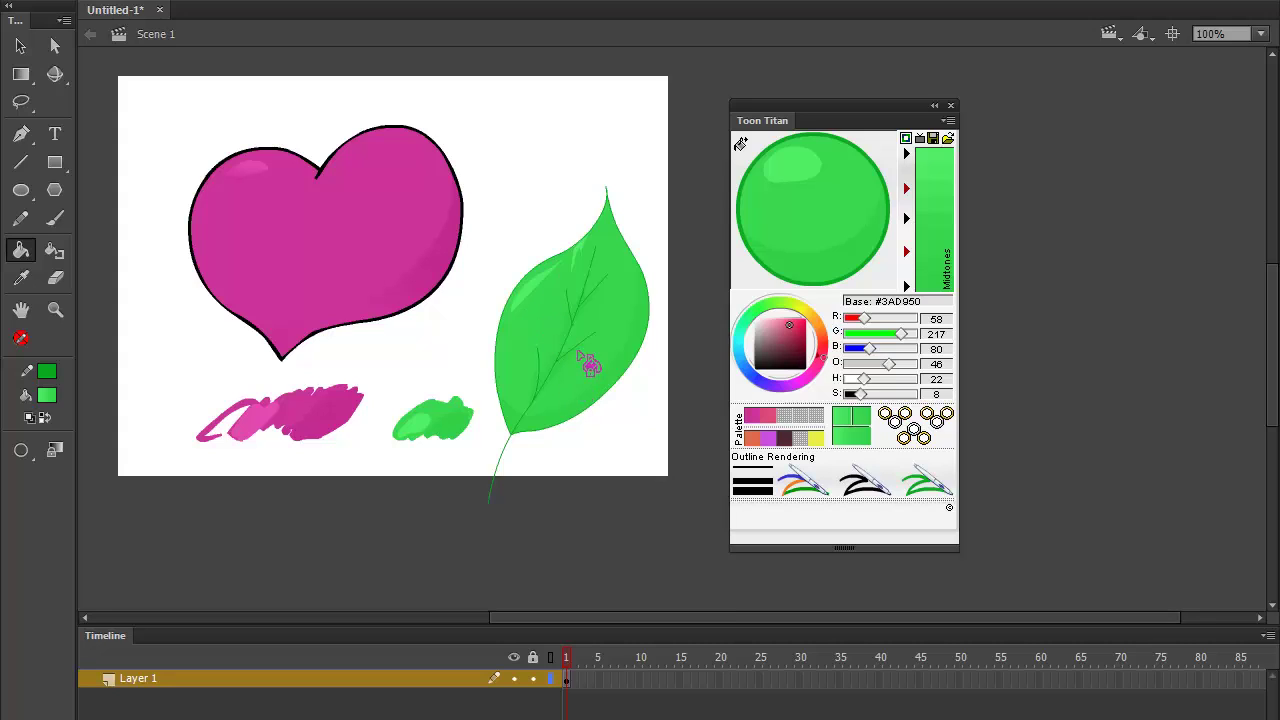
- Fill the leaf's main area with the green midtone gradient and deselect it
click(21, 74)
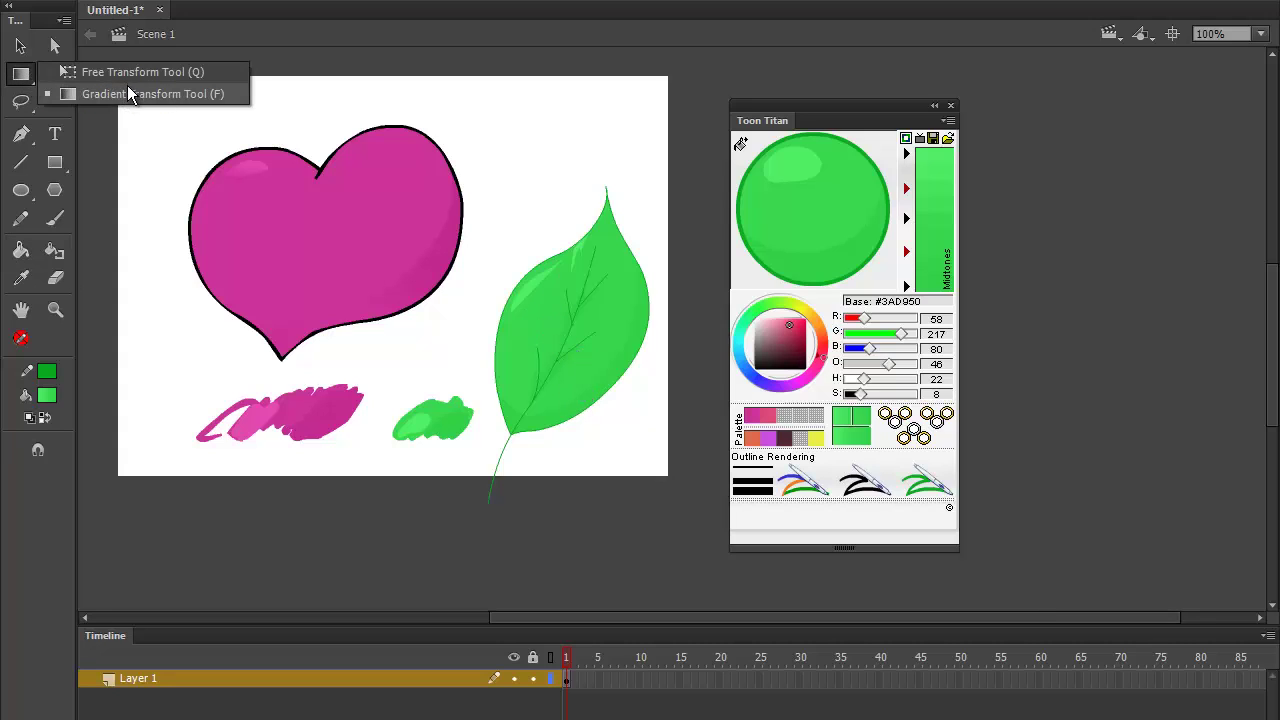
click(189, 93)
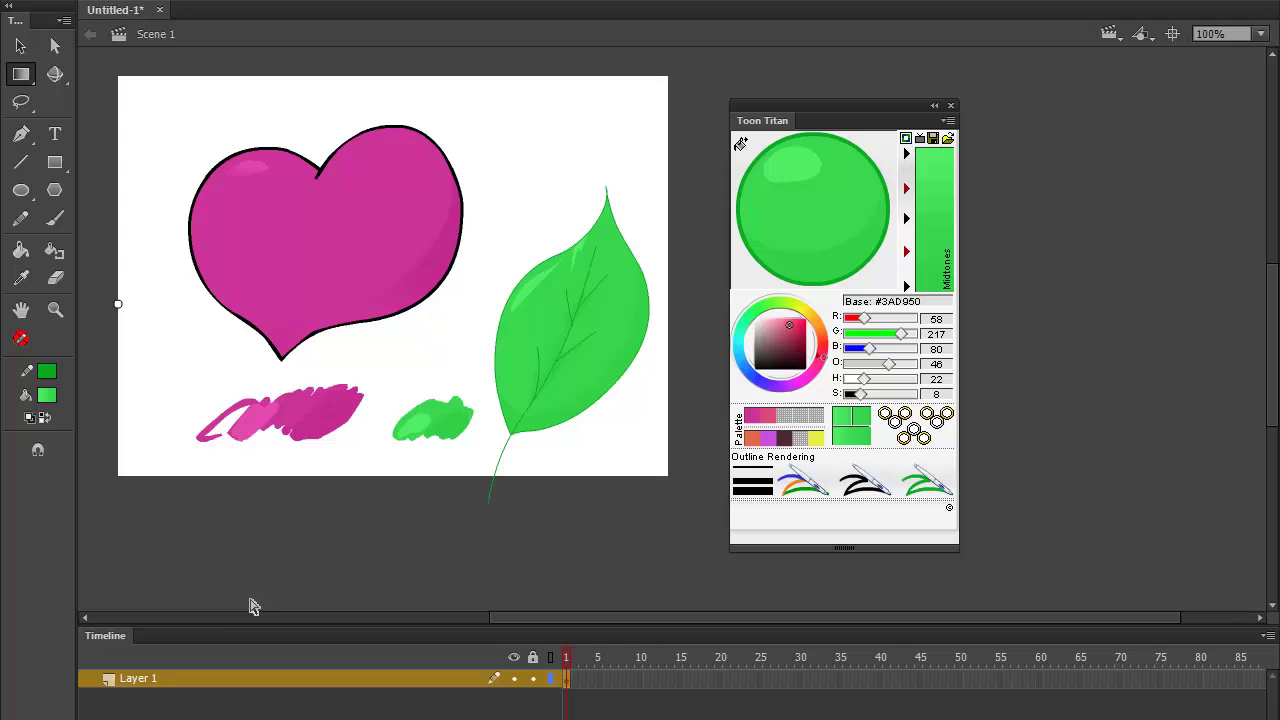
click(21, 46)
key(k)
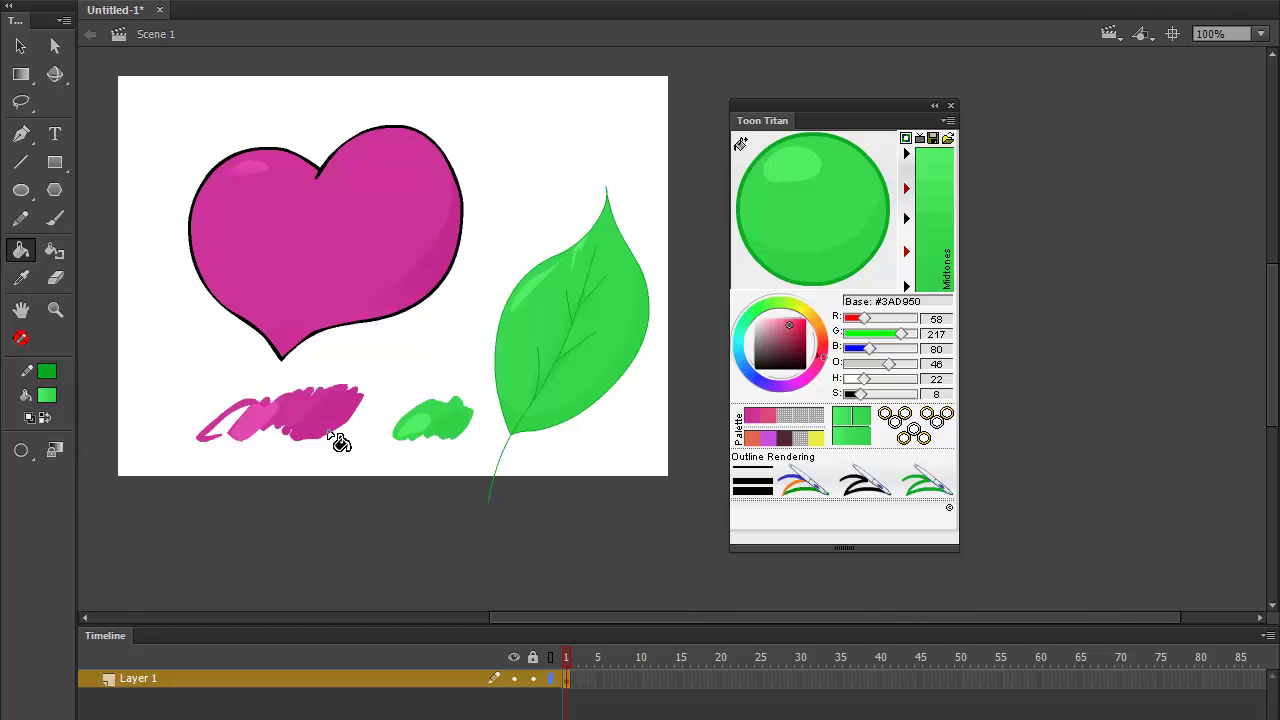
click(601, 366)
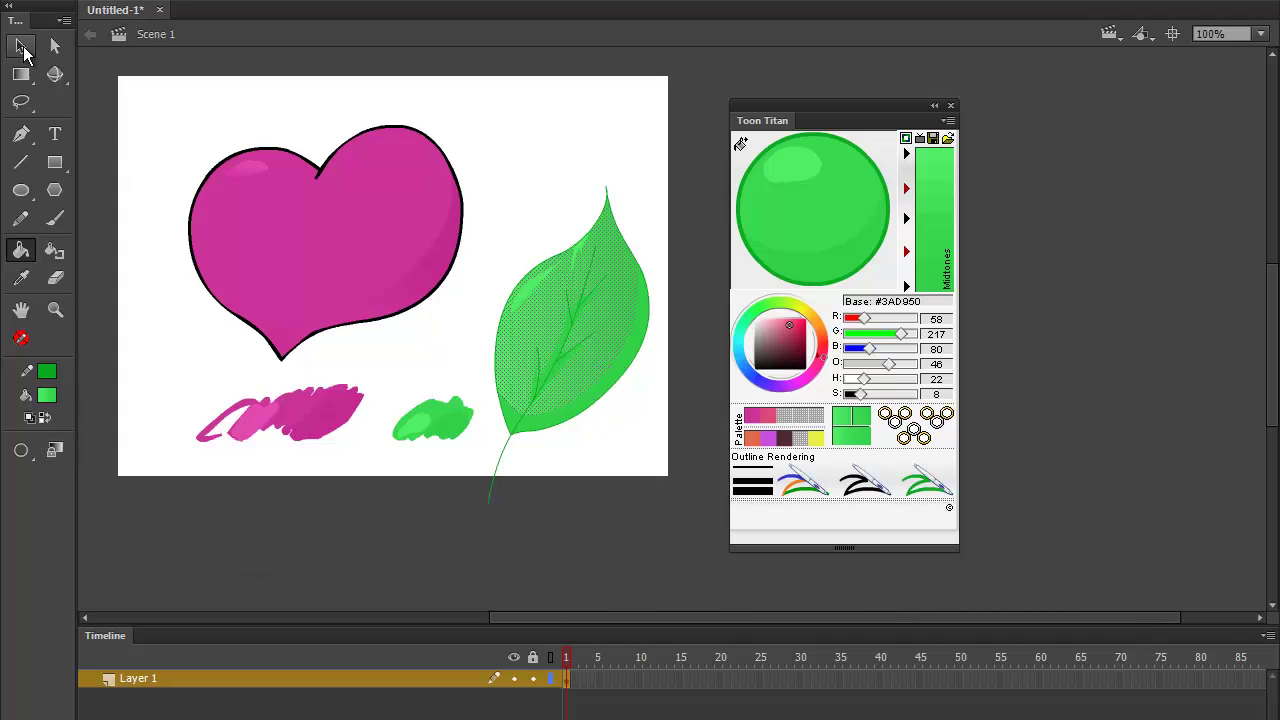
key(v)
click(658, 292)
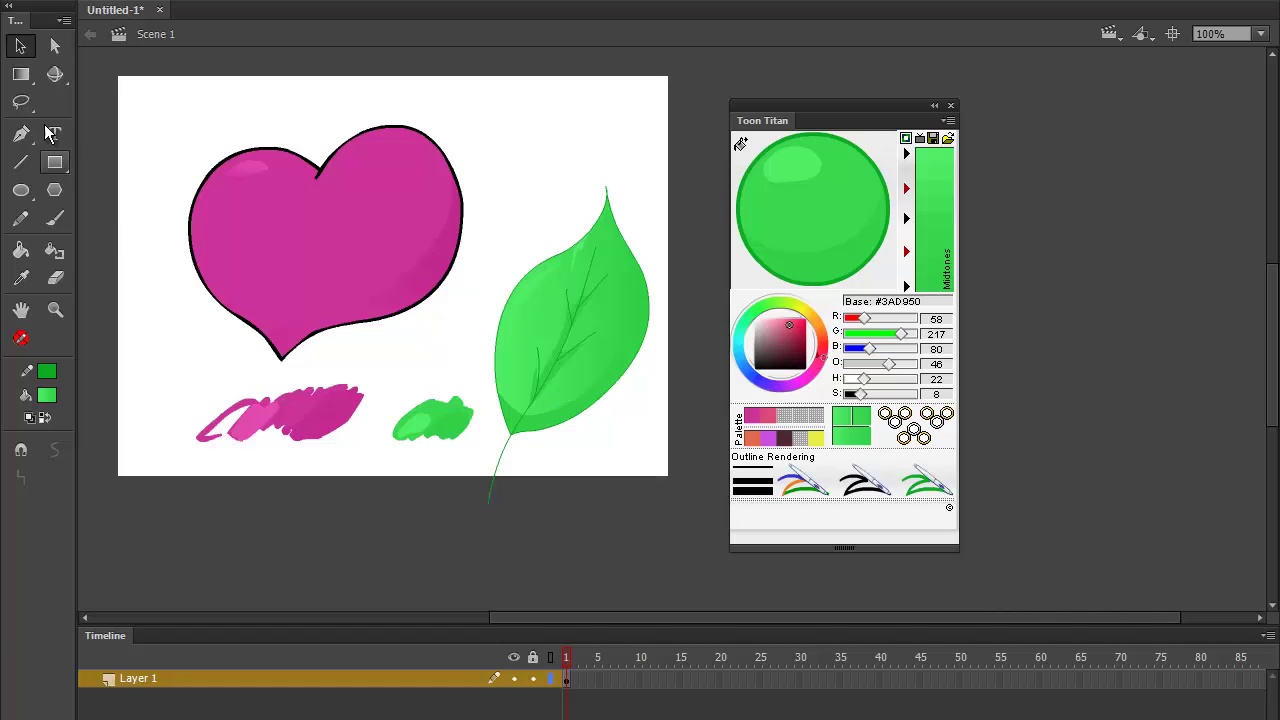
- Rotate, stretch and reposition the leaf's gradient so it runs lengthwise from the tip to the base
click(22, 80)
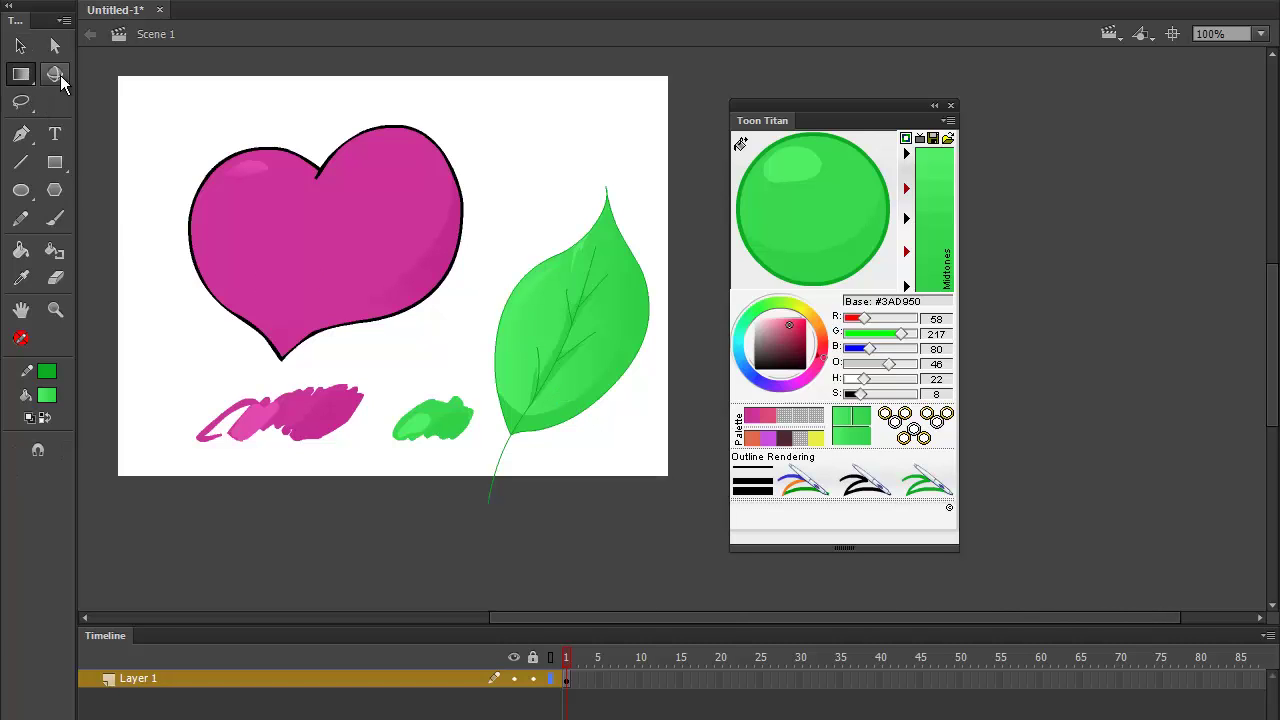
click(618, 325)
drag(640, 200, 620, 390)
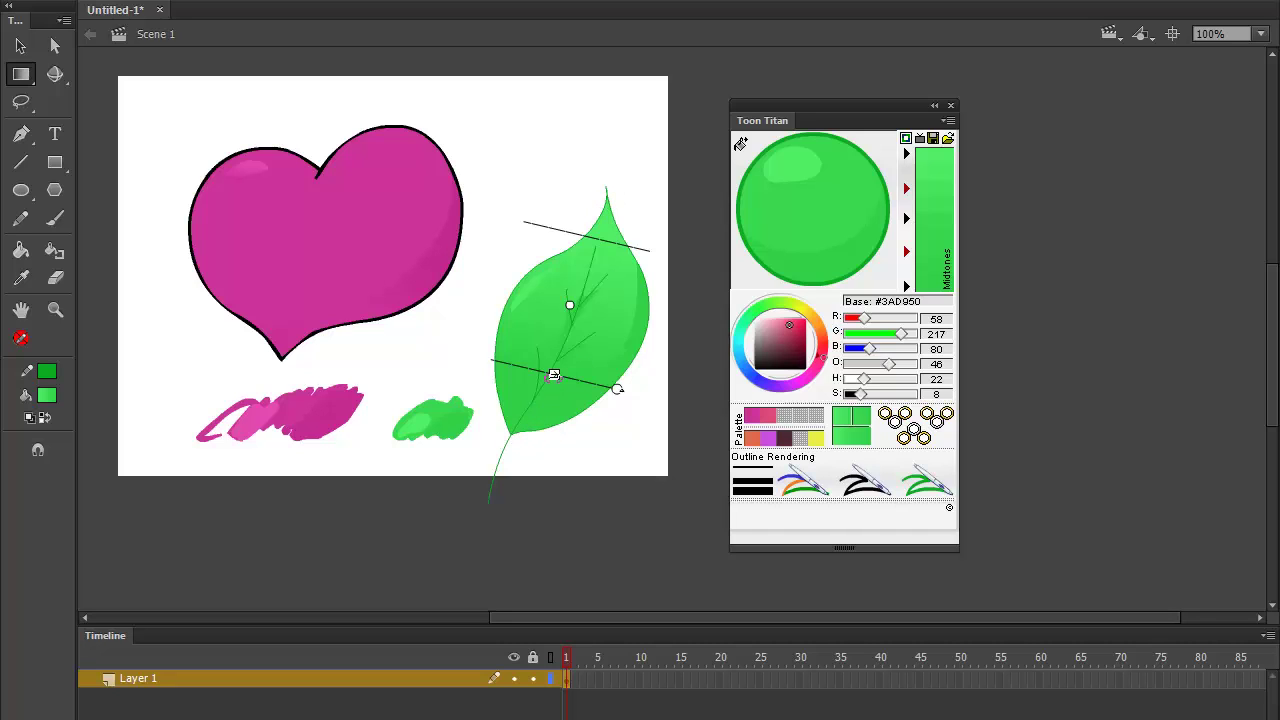
mouse_move(570, 302)
mouse_down()
mouse_move(596, 225)
mouse_move(530, 412)
mouse_move(577, 310)
mouse_move(566, 324)
mouse_up()
drag(550, 393, 559, 348)
drag(555, 398, 534, 455)
drag(560, 348, 565, 330)
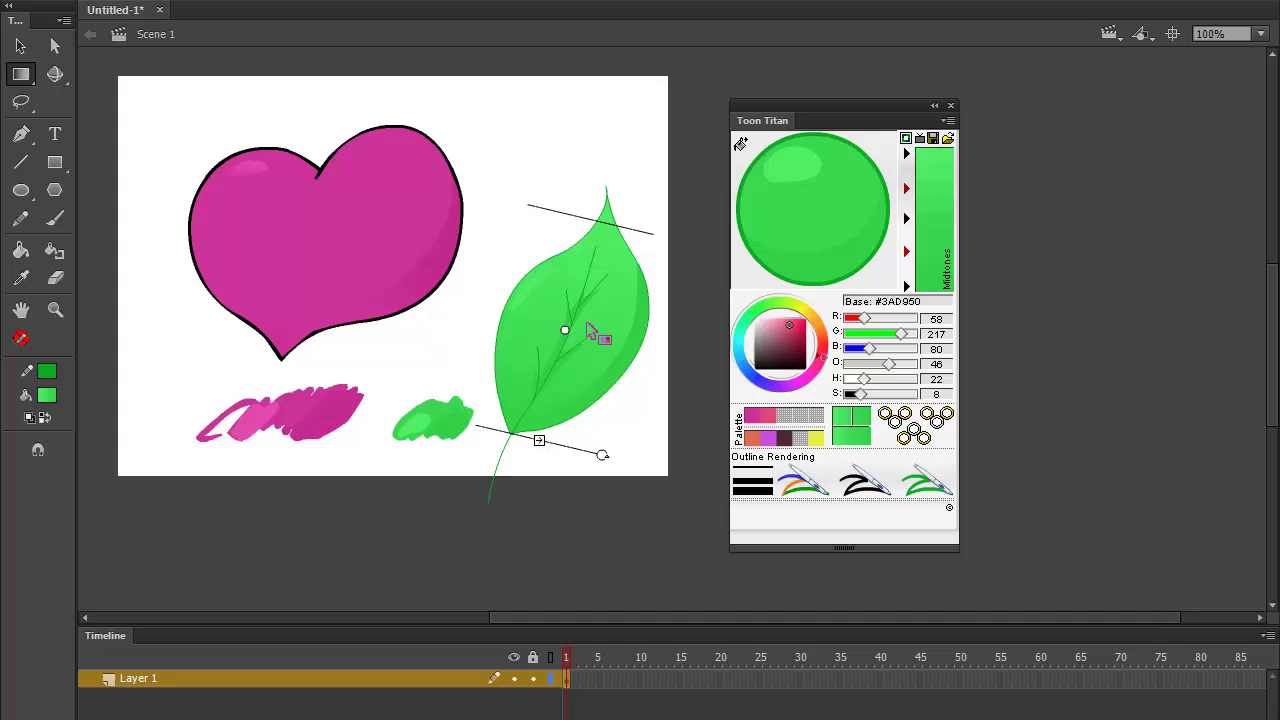
click(652, 436)
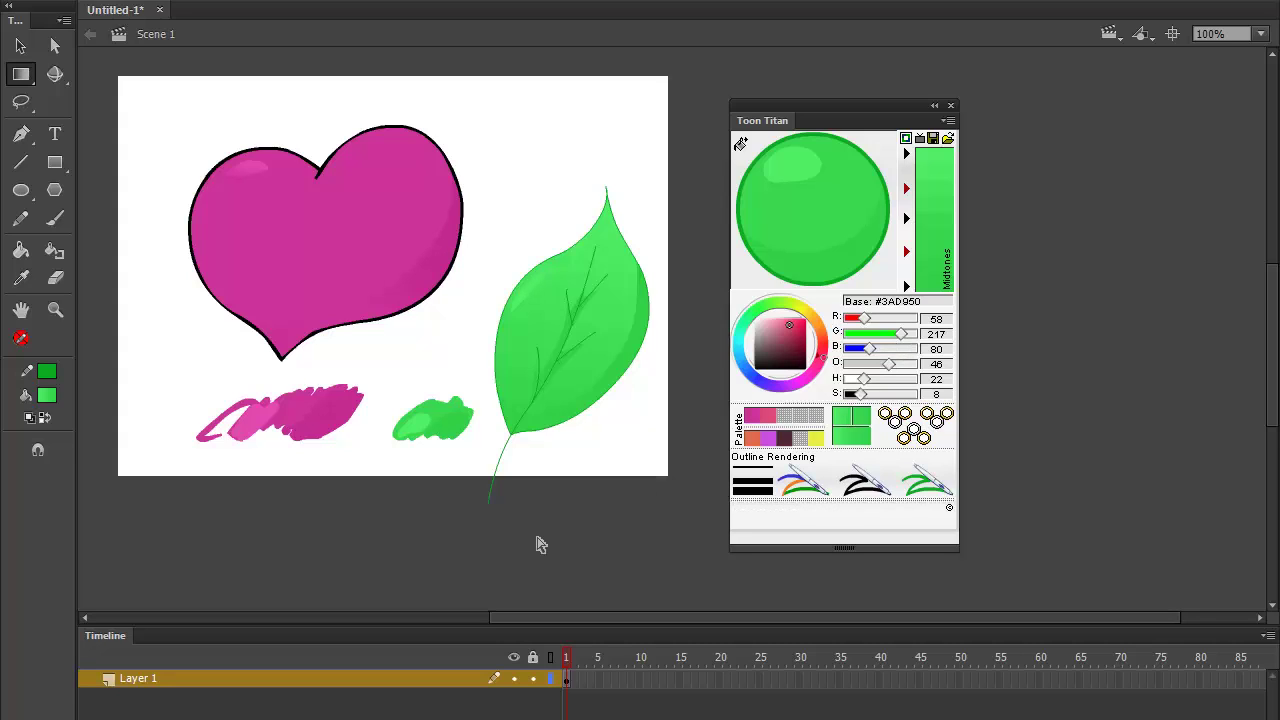
- Draw a wide green gradient rectangle above the leaf and divide it into three sections with two slanted lines
click(57, 163)
drag(462, 91, 657, 164)
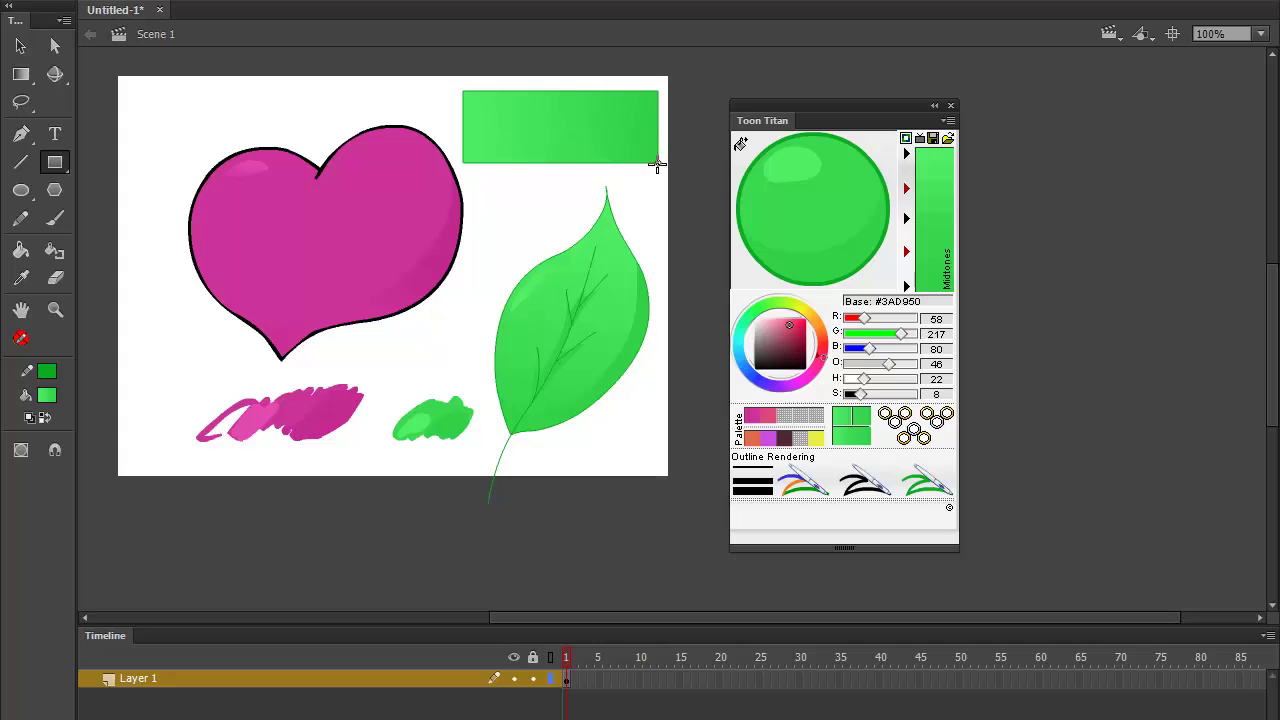
click(21, 162)
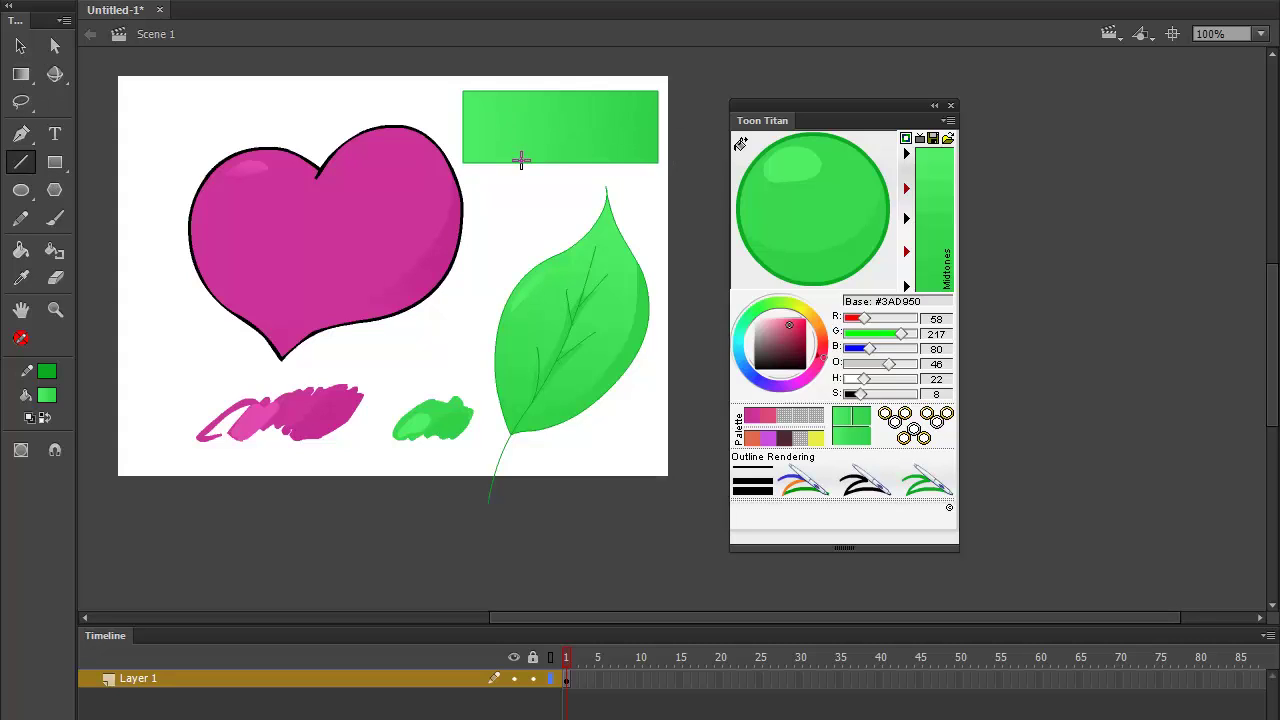
drag(497, 181, 541, 48)
drag(588, 183, 645, 45)
- Fill the rectangle's left section with the stored pink and its right section with the stored yellow
click(755, 428)
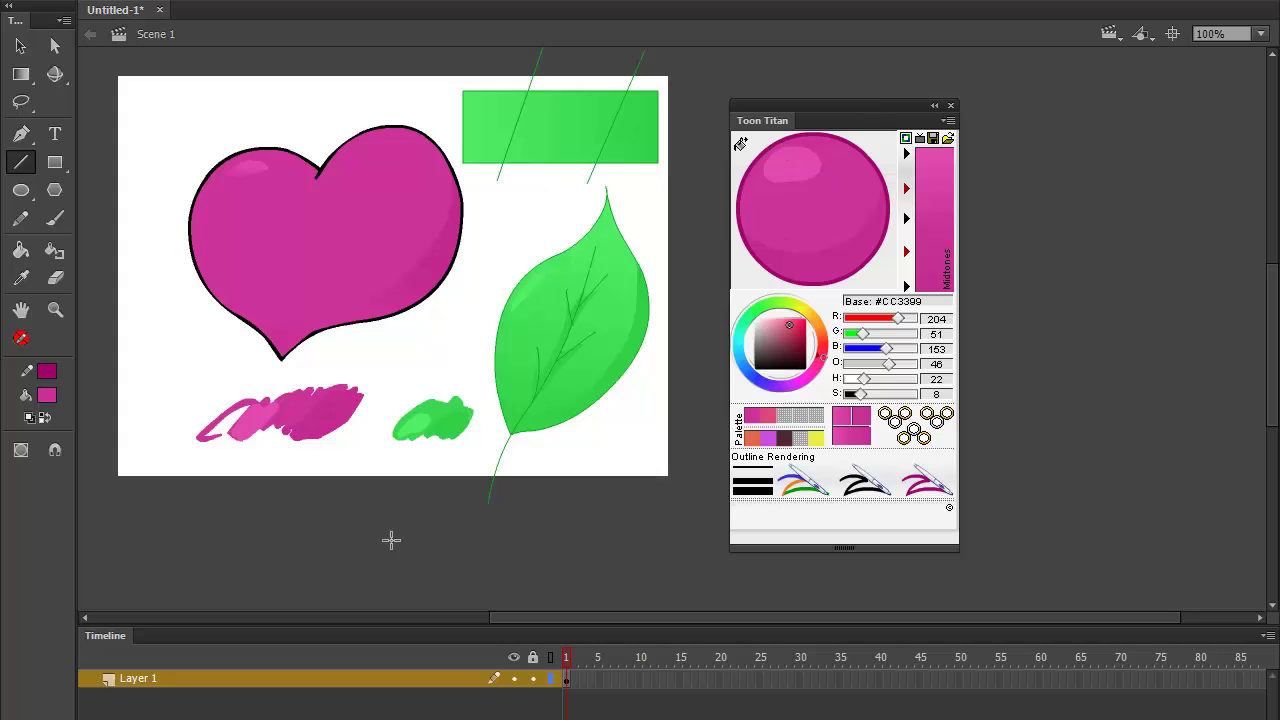
click(21, 249)
click(490, 130)
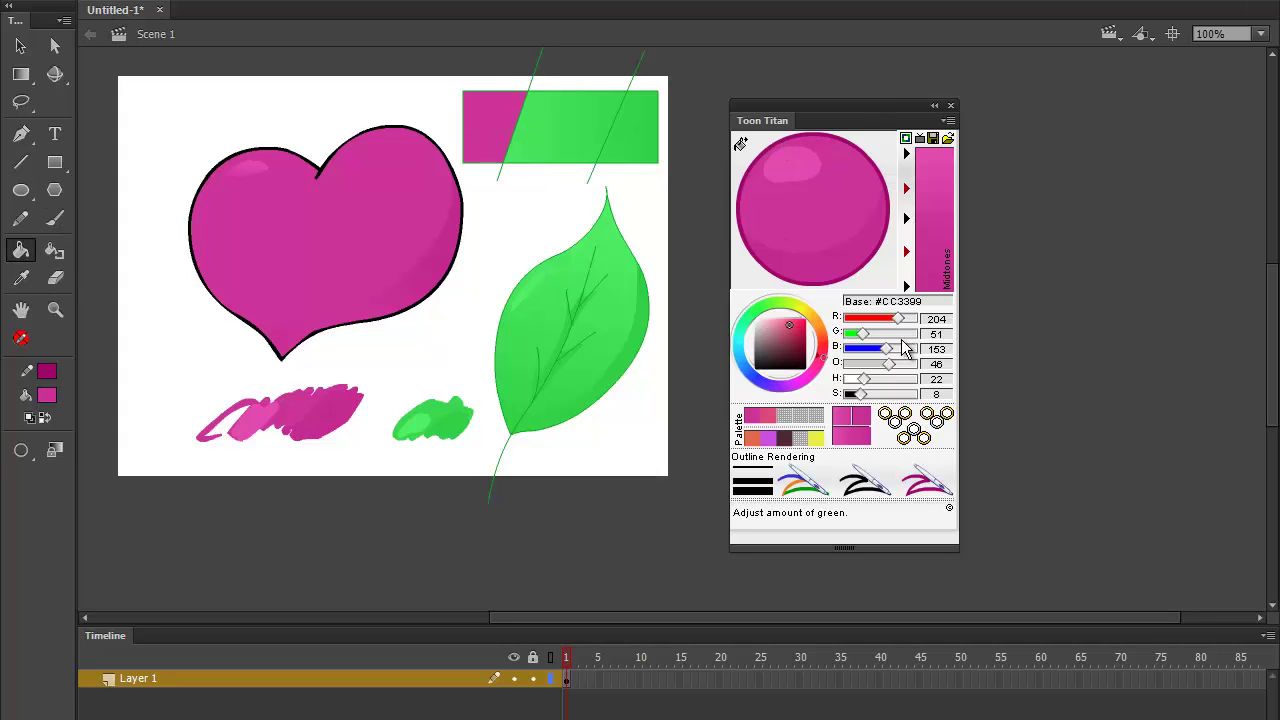
click(818, 440)
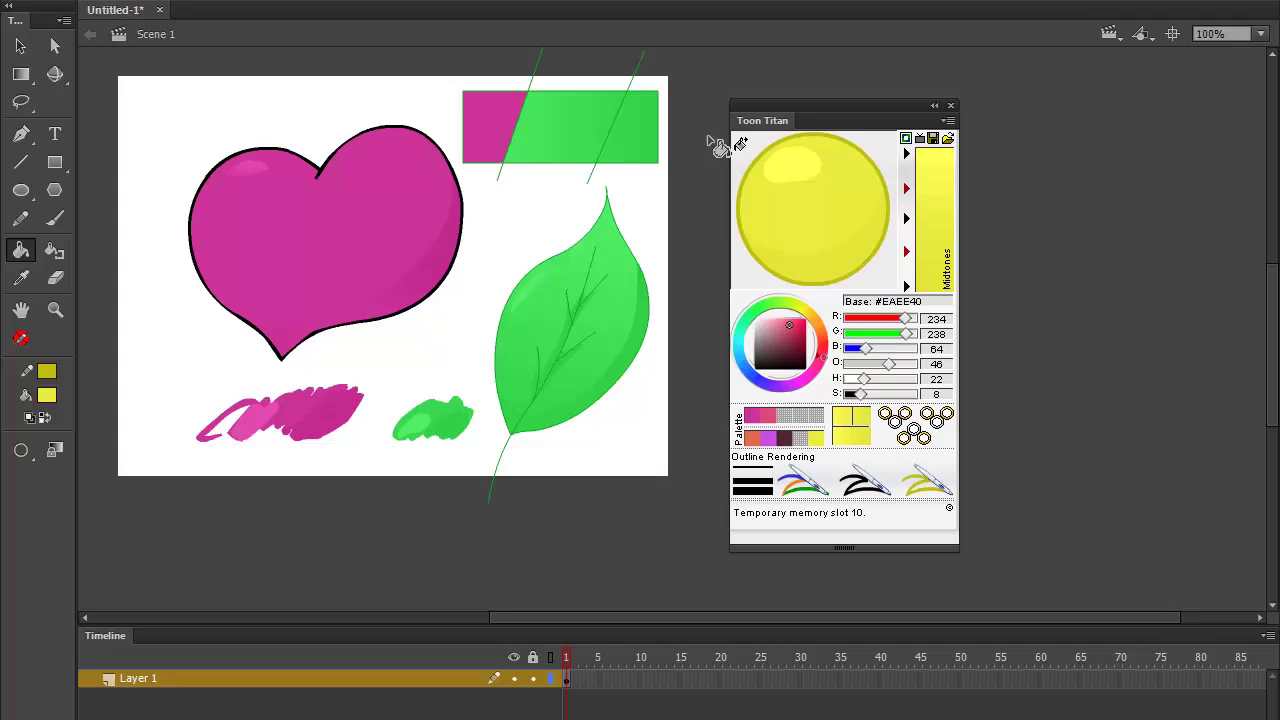
click(656, 121)
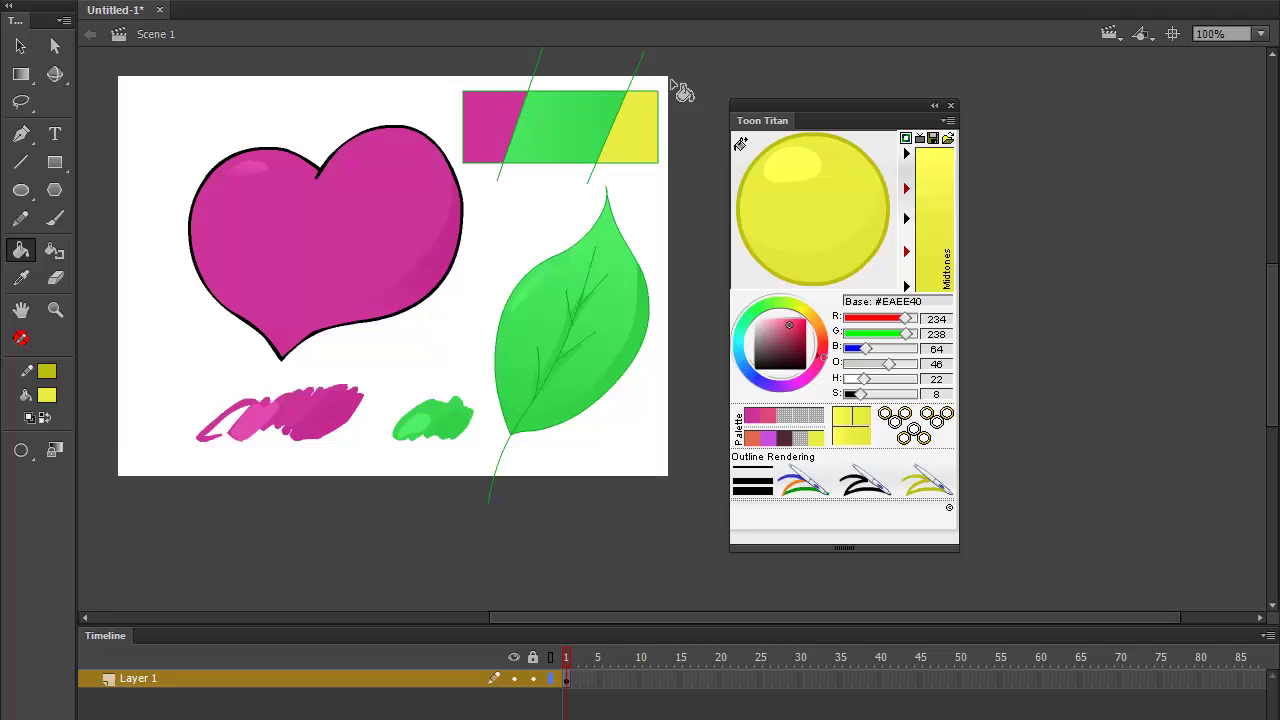
- Blend the stored pink and yellow in the first colour mixer and fill the rectangle's middle section with a slanted gradient
click(763, 416)
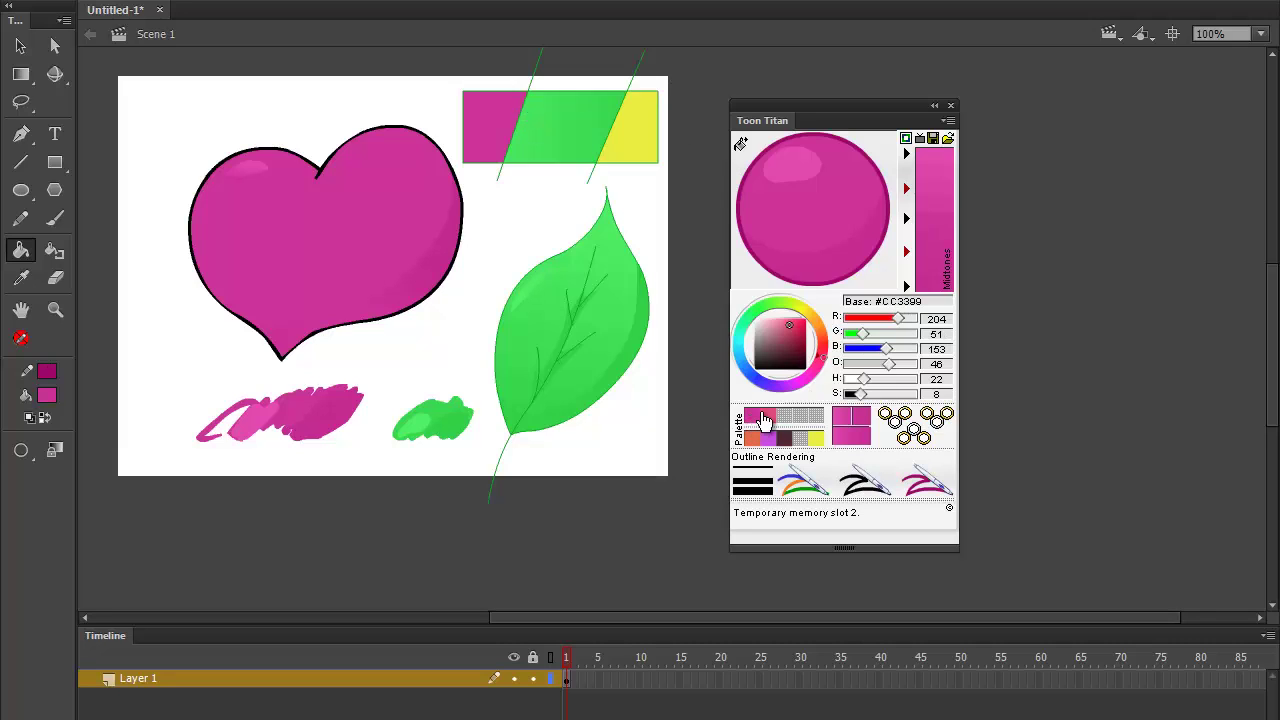
click(886, 414)
click(815, 439)
click(904, 414)
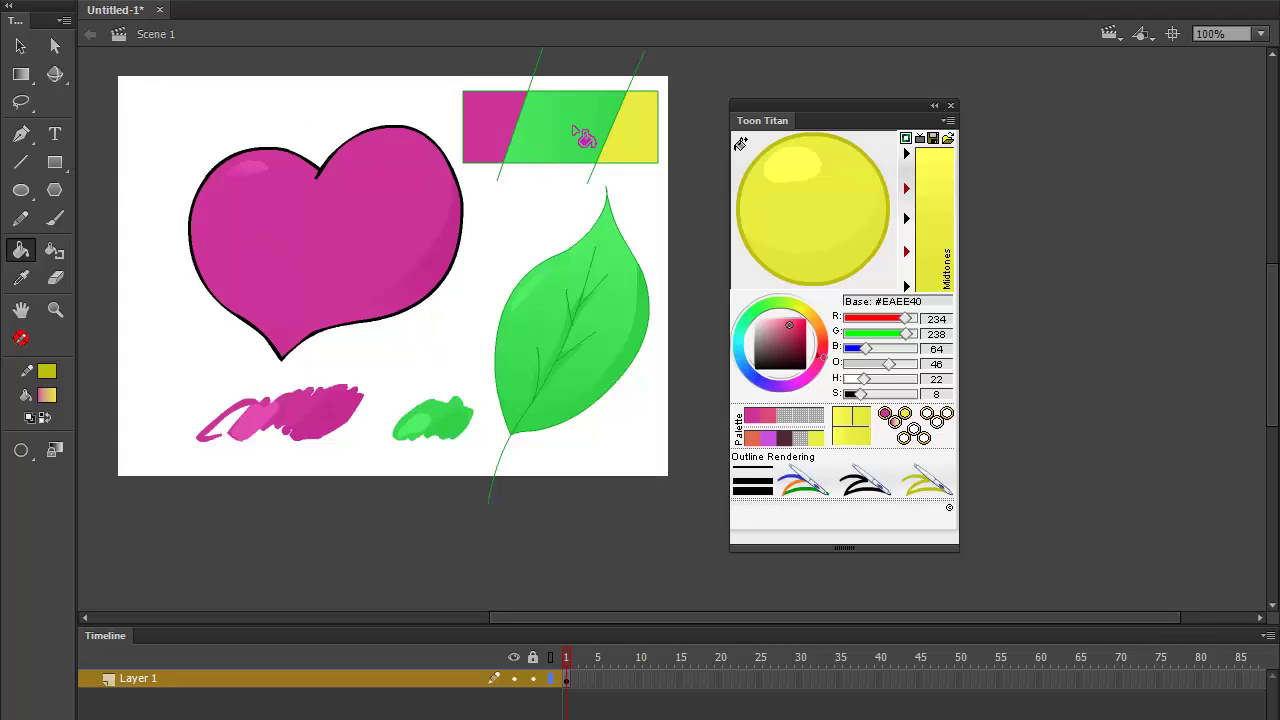
click(536, 135)
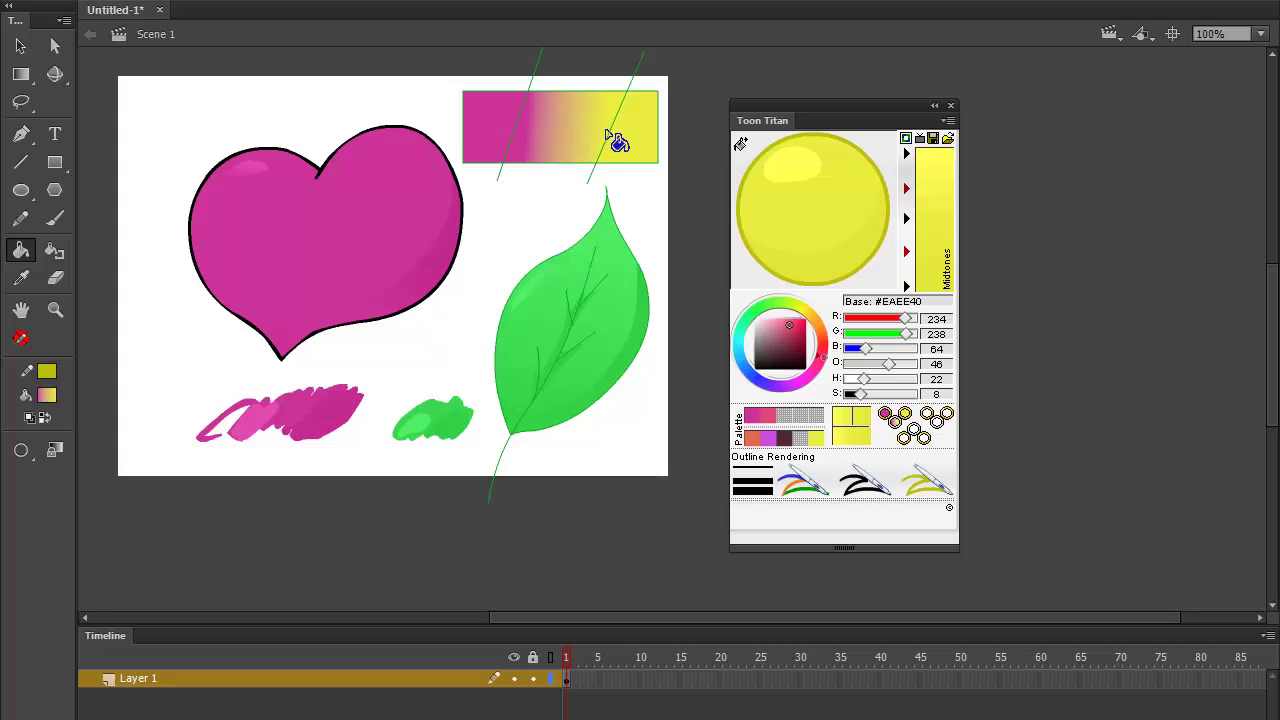
mouse_move(613, 135)
mouse_down()
mouse_move(591, 171)
mouse_move(554, 183)
mouse_move(551, 157)
mouse_move(581, 150)
mouse_up()
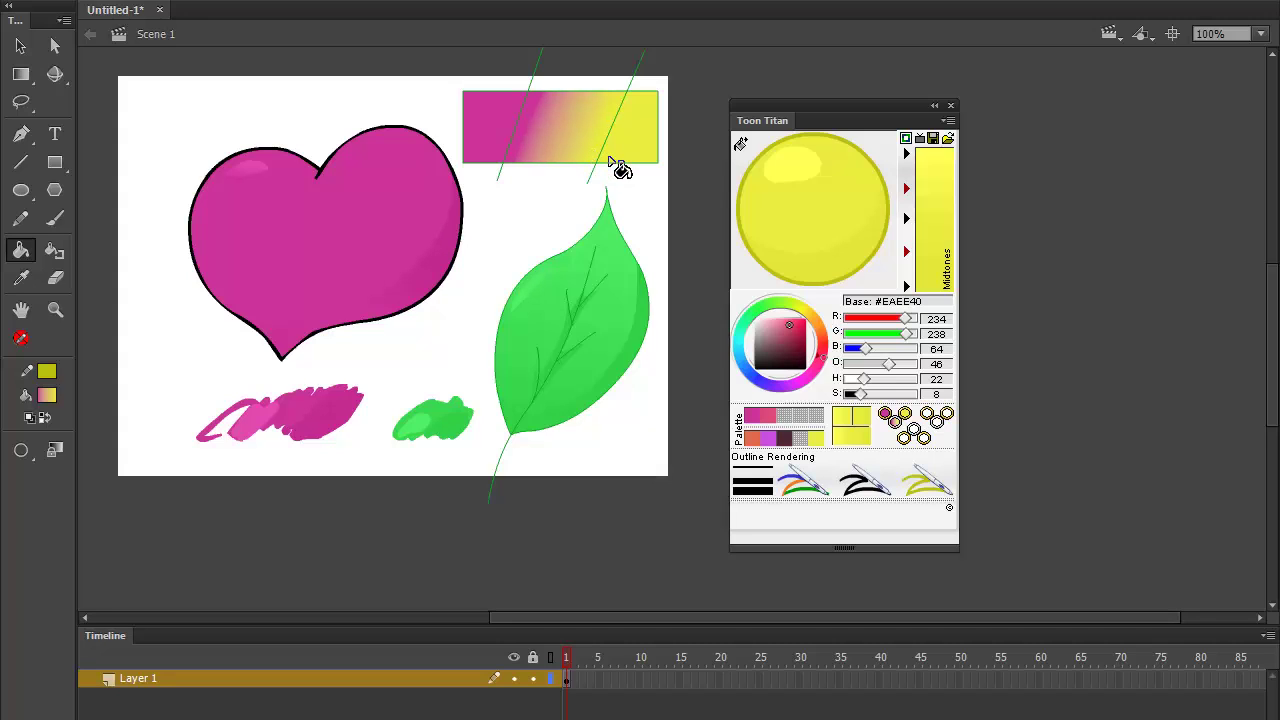
- Delete the green outline and the two slanted dividing lines from the pink-to-yellow gradient rectangle
key(v)
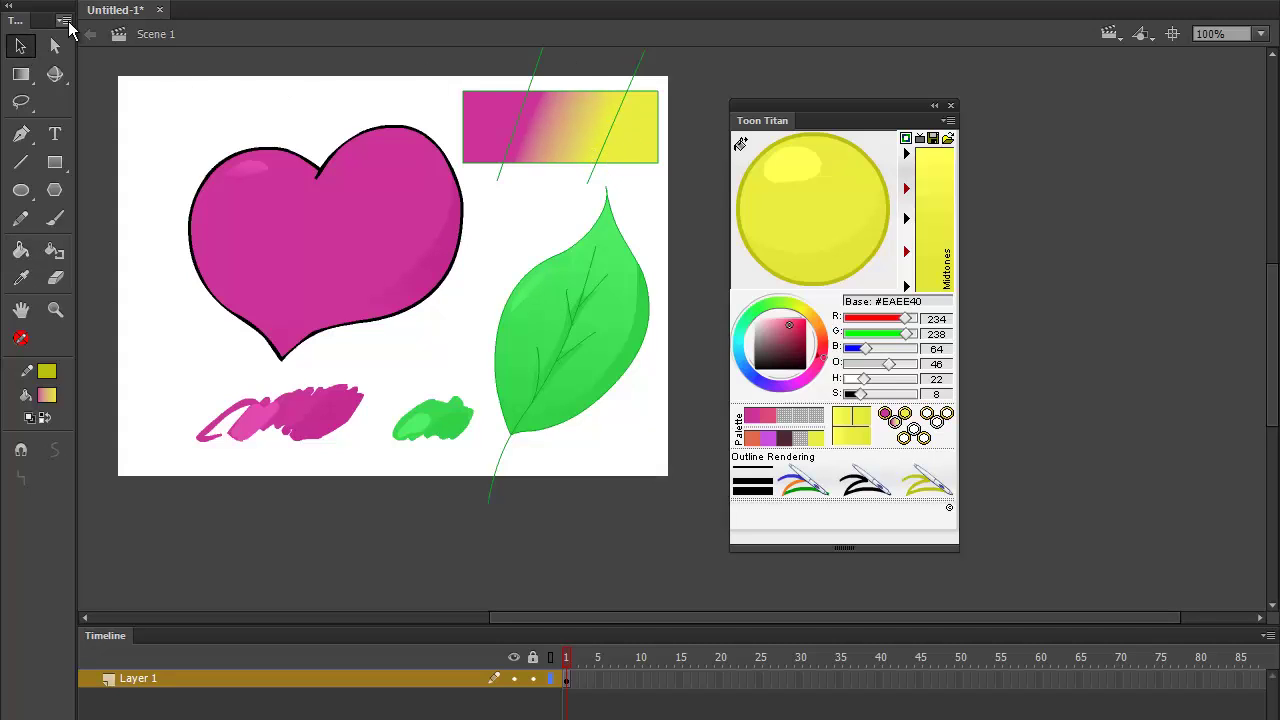
click(549, 48)
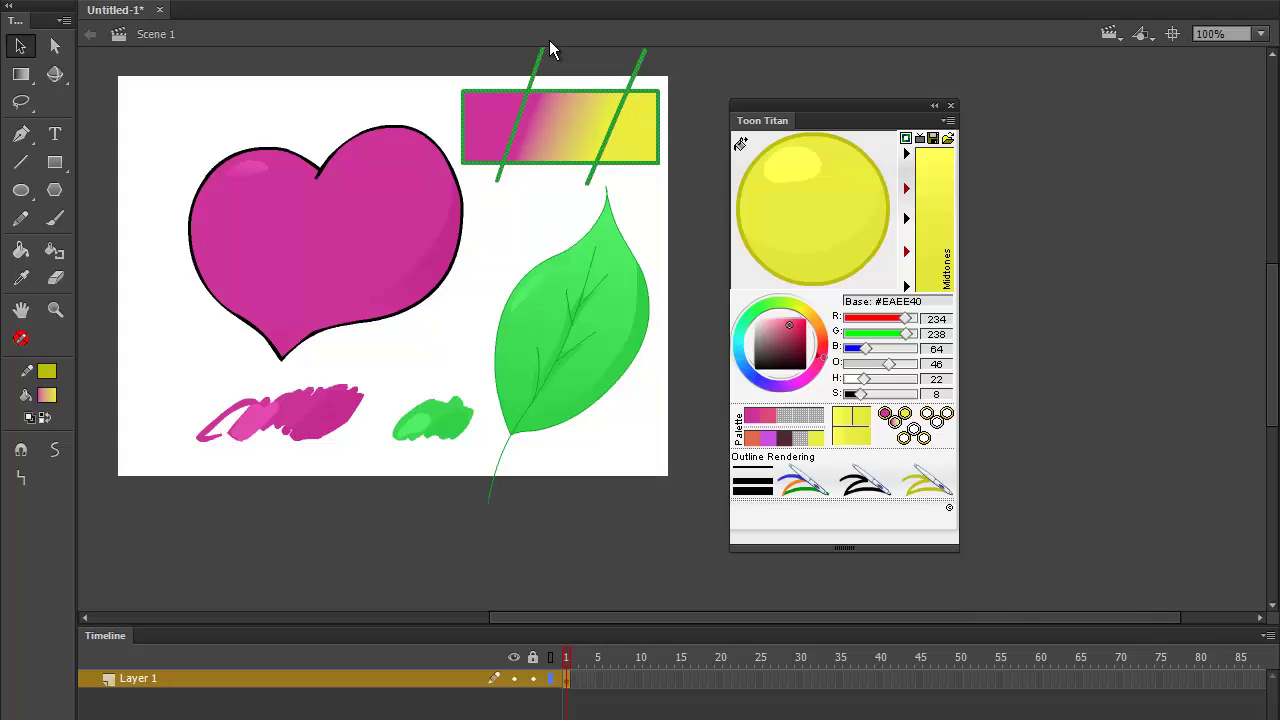
click(549, 42)
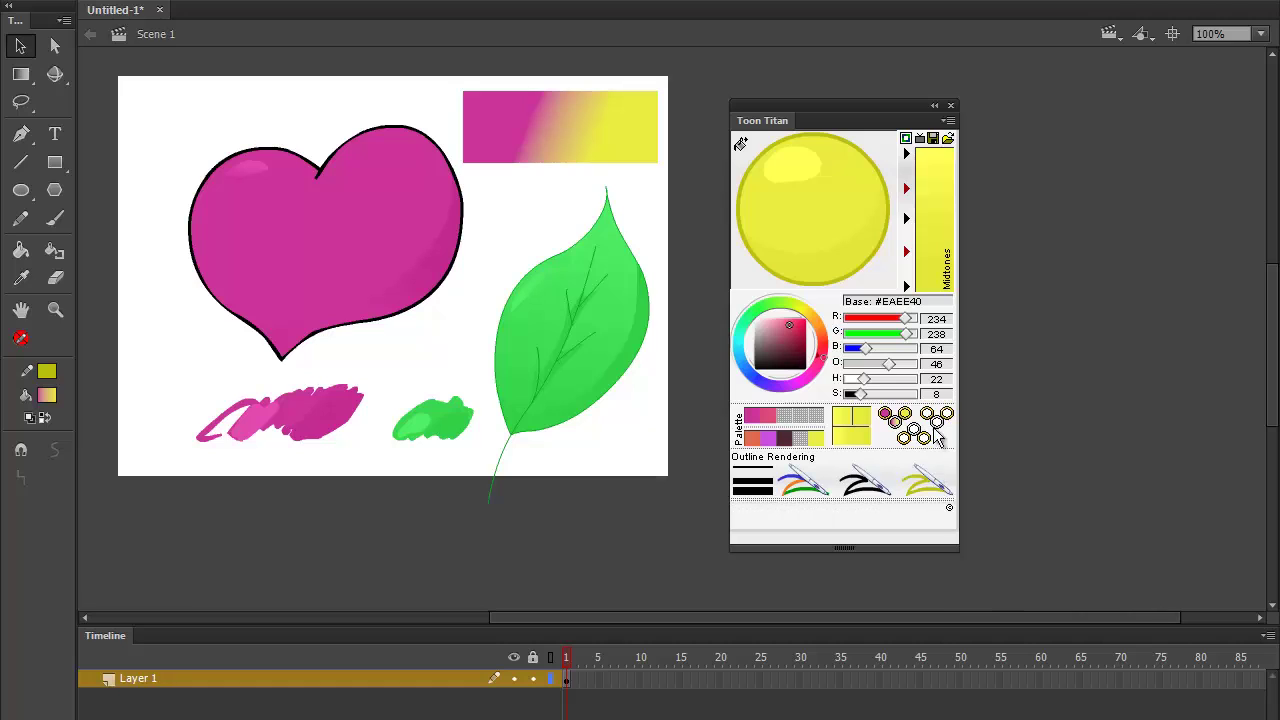
- Blend green #4AE46B and blue #4AA6E4 in the second colour mixer and fill the heart's midtone area with the diagonal gradient
click(777, 350)
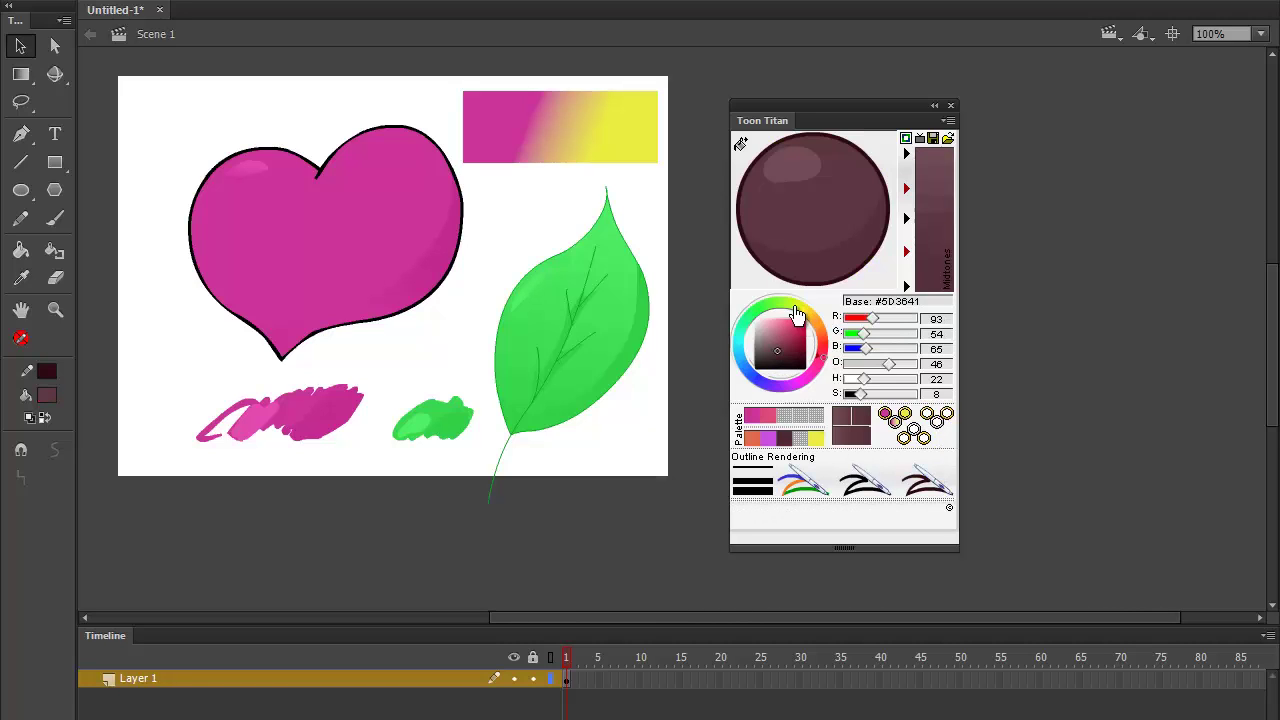
drag(781, 311, 793, 301)
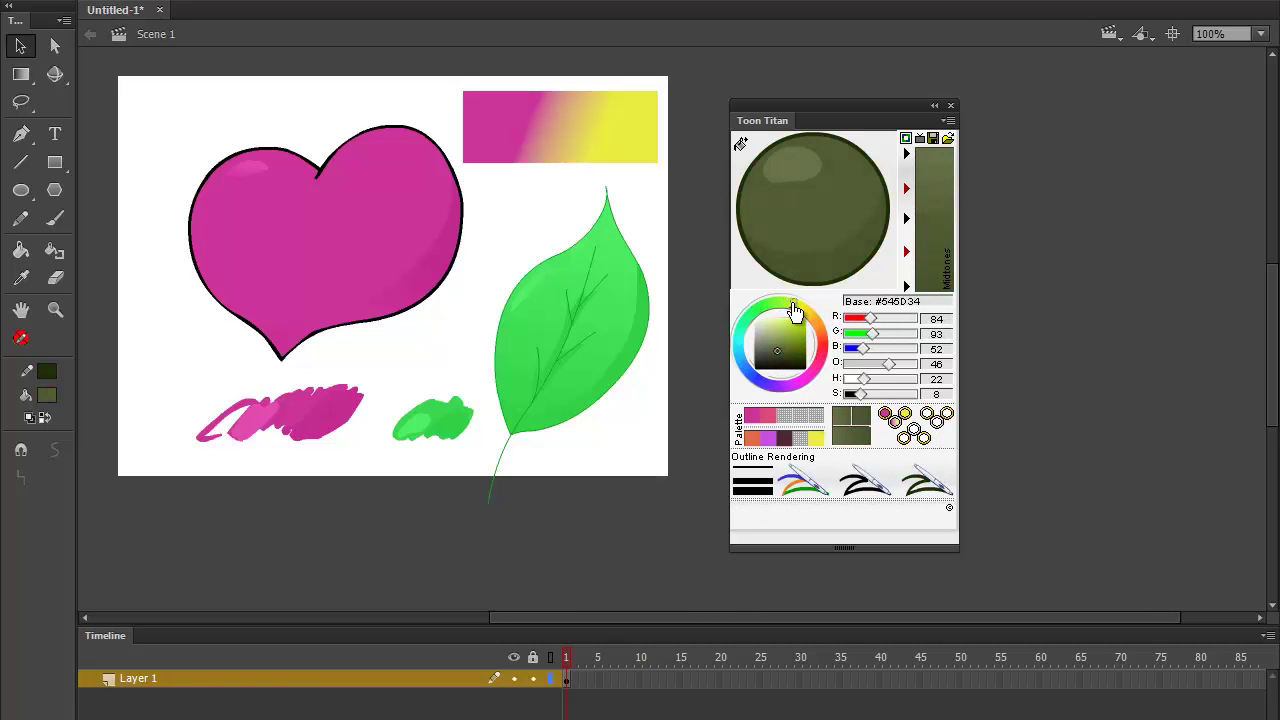
click(789, 324)
click(757, 318)
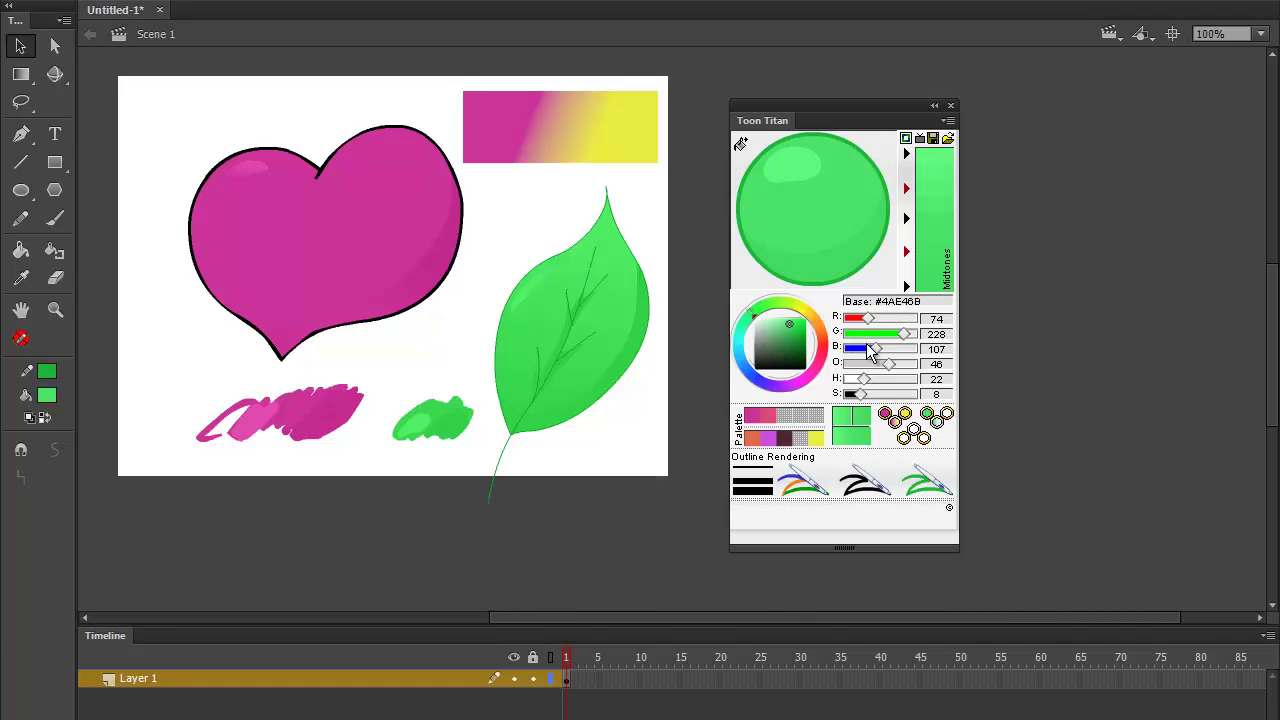
click(752, 376)
click(742, 370)
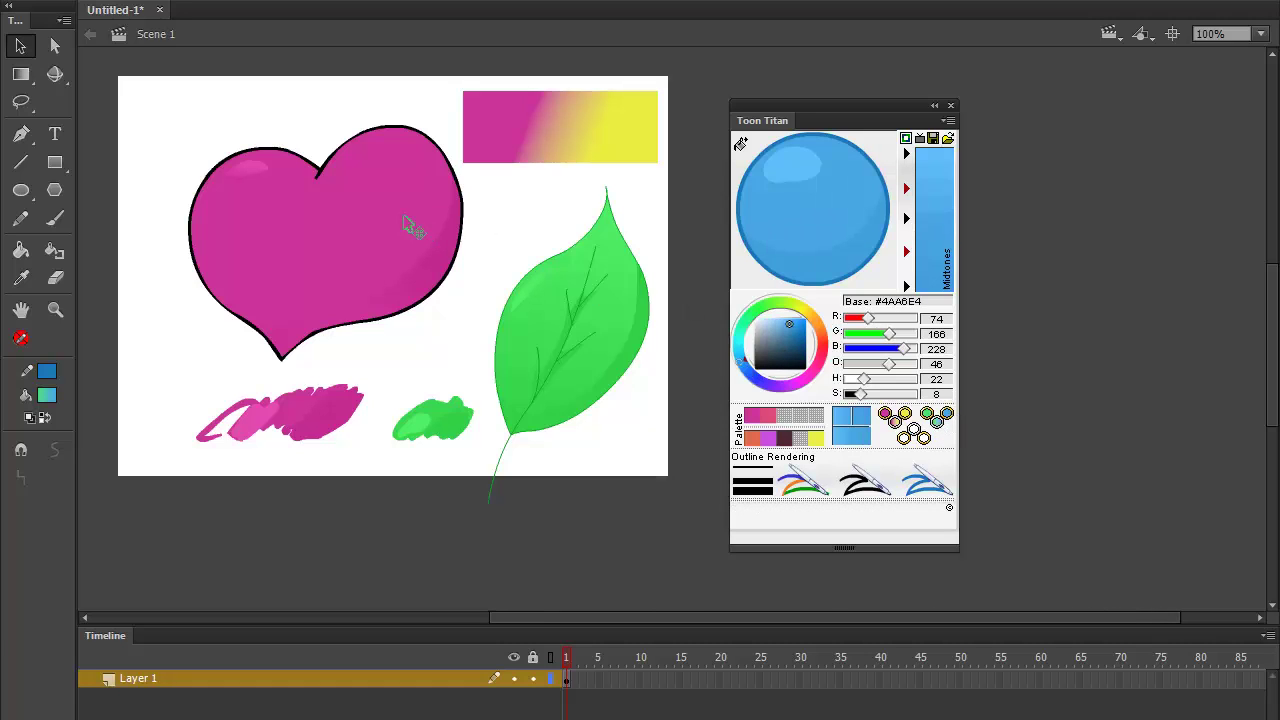
click(21, 250)
mouse_move(334, 262)
mouse_down()
mouse_move(410, 186)
mouse_move(386, 280)
mouse_move(330, 300)
mouse_move(331, 258)
mouse_move(384, 221)
mouse_move(397, 193)
mouse_up()
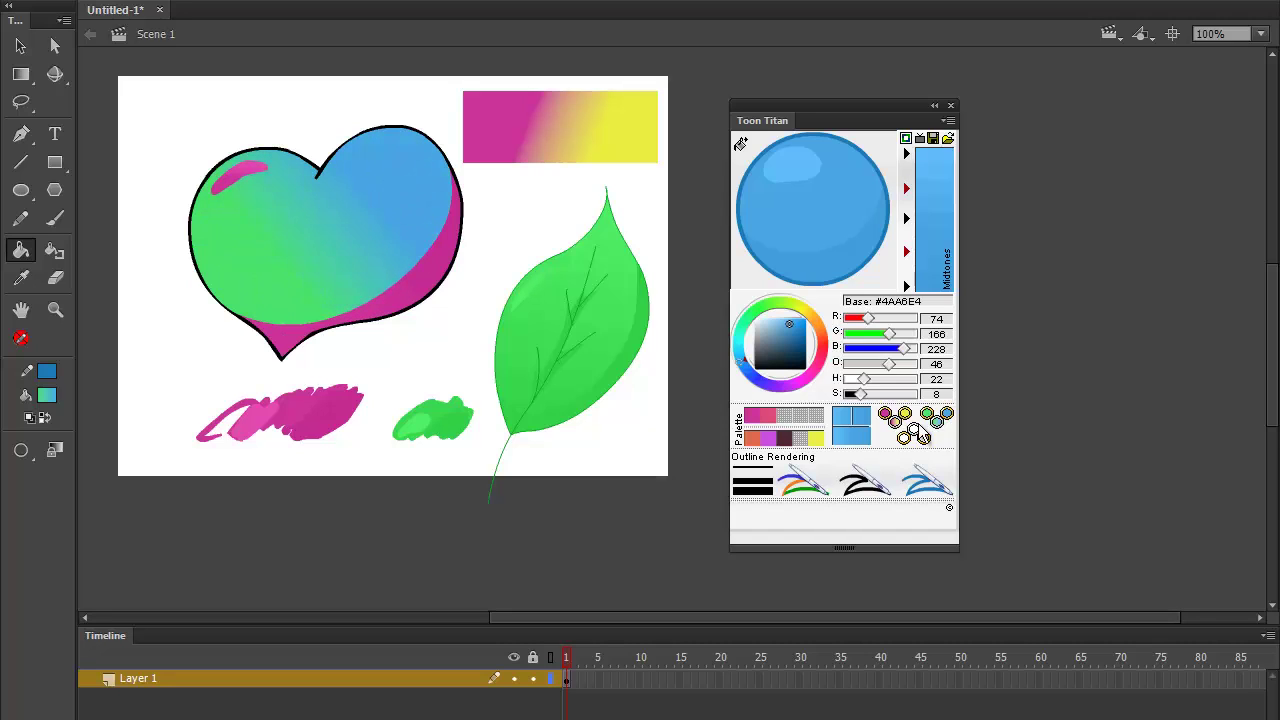
- Blend the stored dark maroon #4E2530 with red #D92132 in the third colour mixer
click(779, 441)
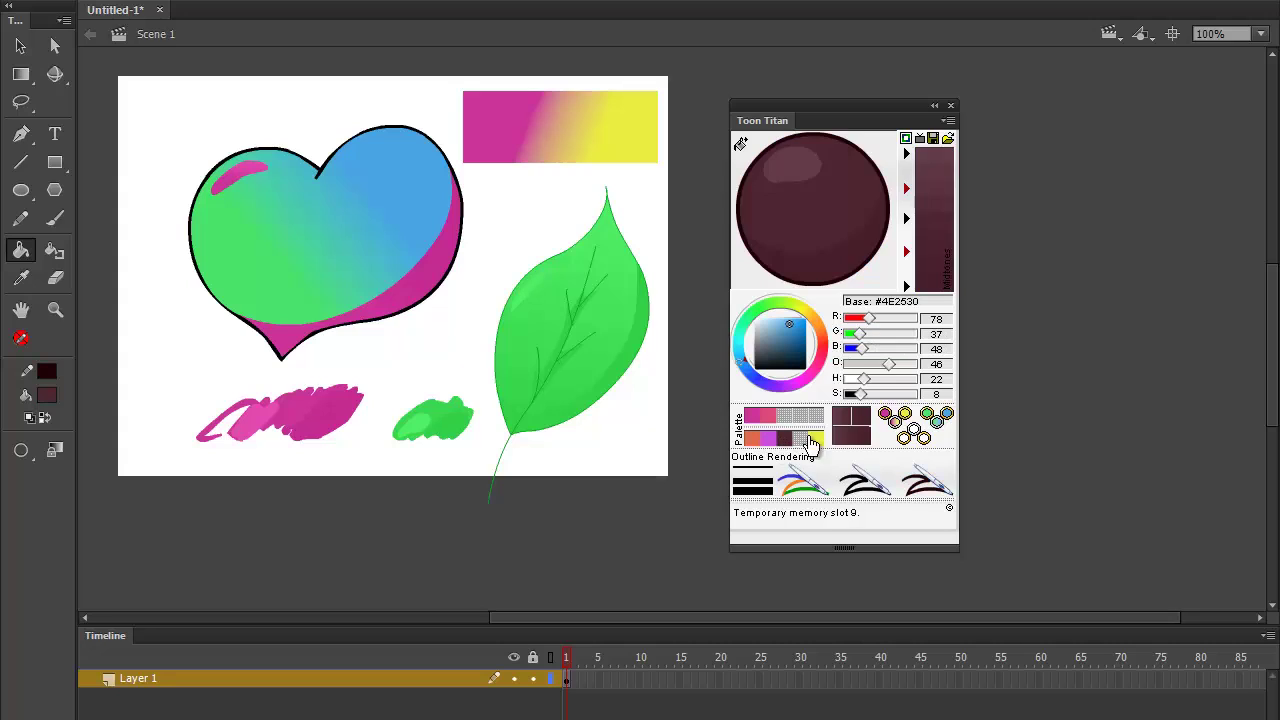
click(907, 438)
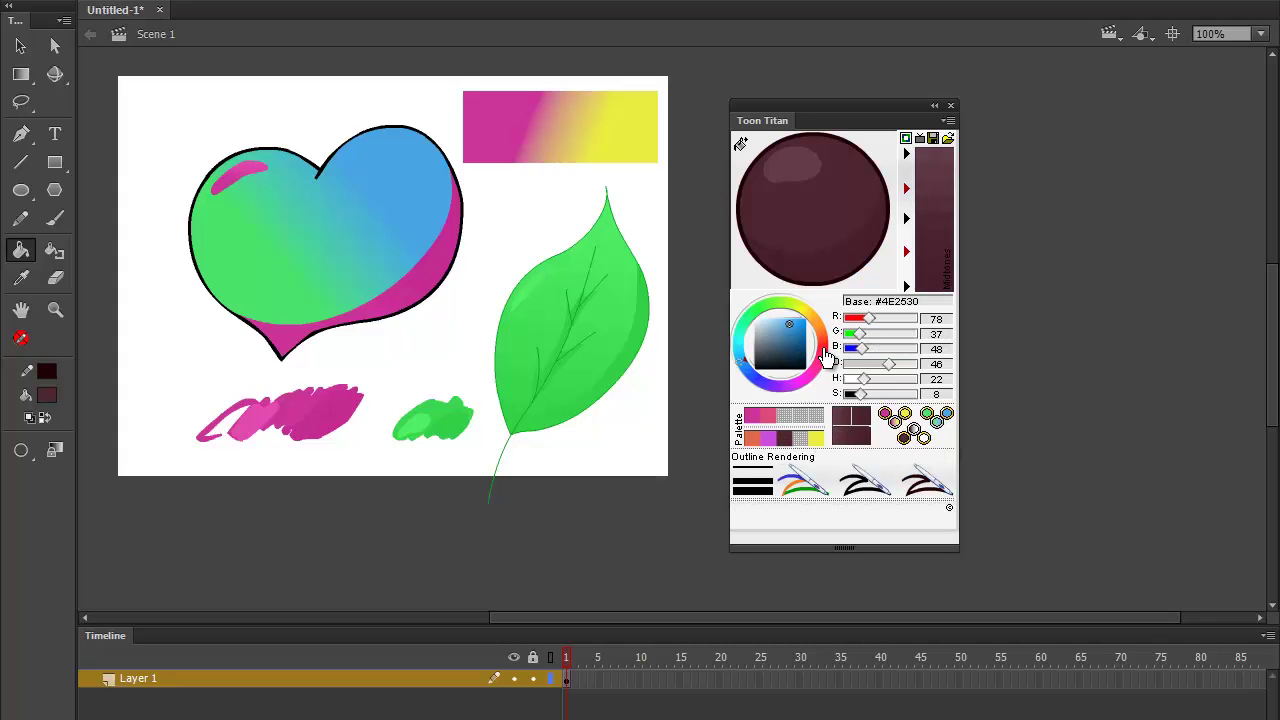
click(826, 358)
click(799, 327)
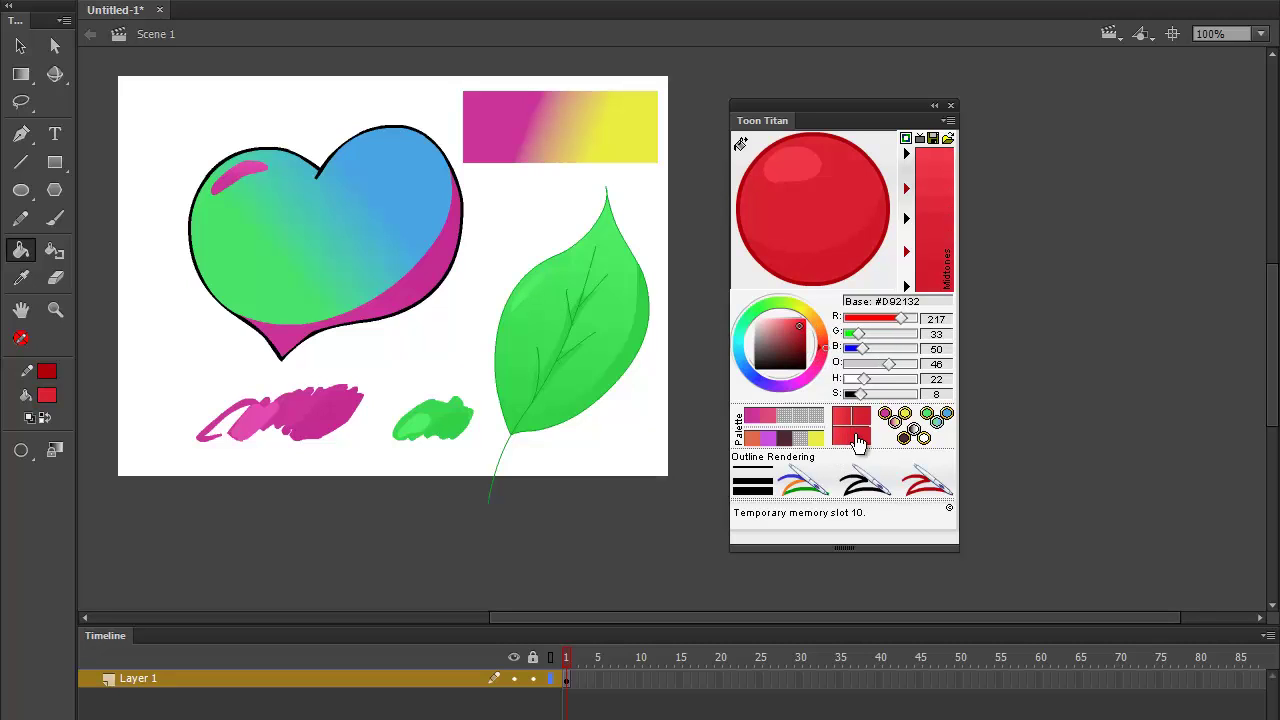
click(914, 437)
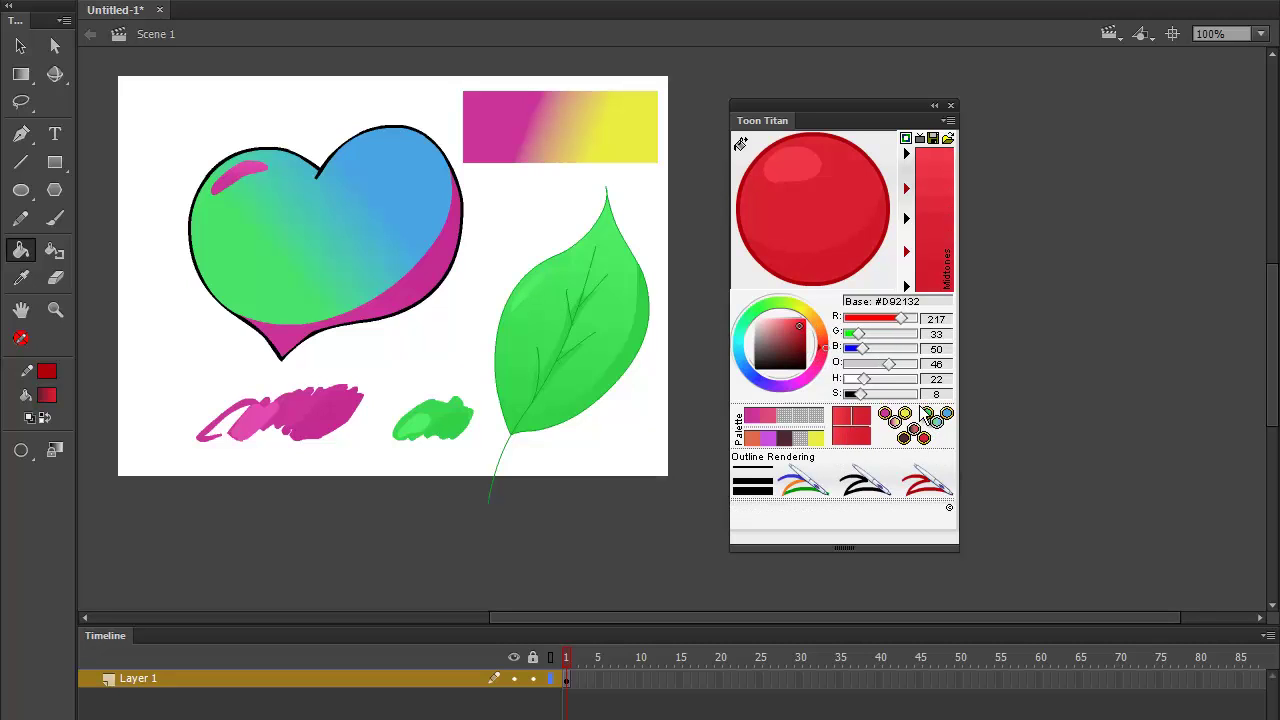
- Fill the heart's midtone area with the maroon-to-red gradient, with the dark end in the upper-right lobe
click(366, 206)
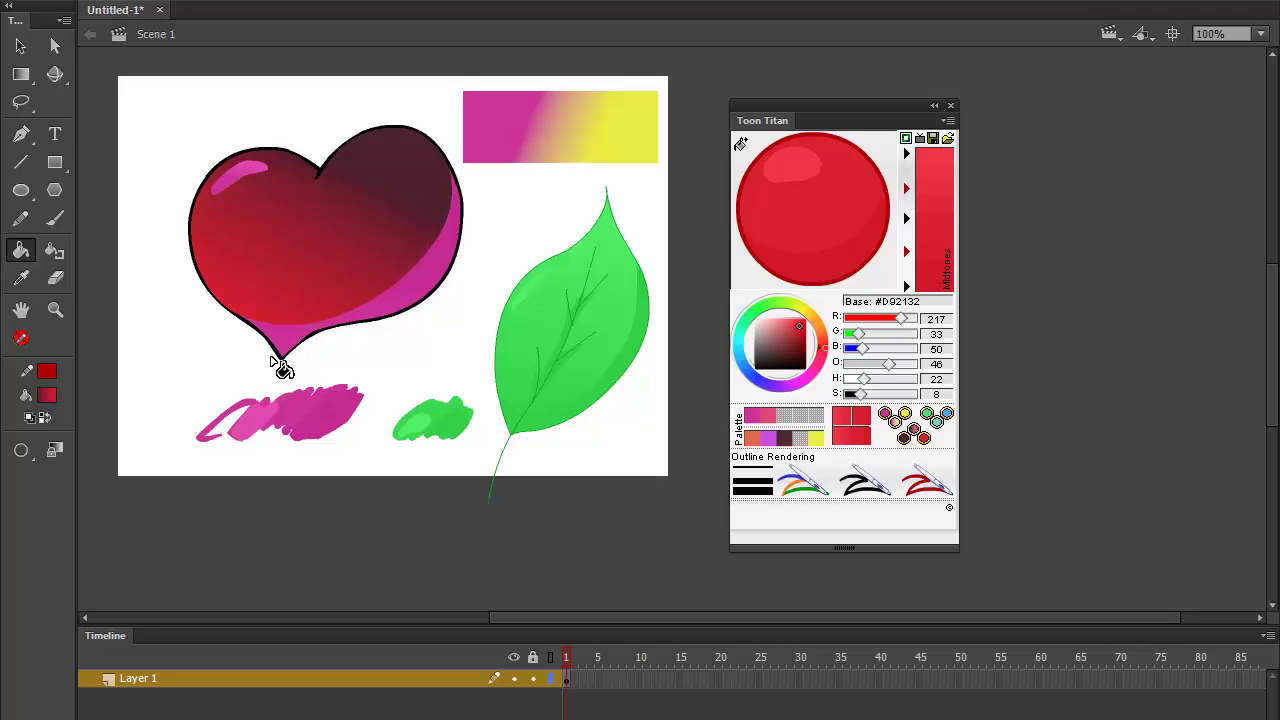
click(372, 197)
click(406, 125)
click(323, 266)
click(298, 340)
click(356, 278)
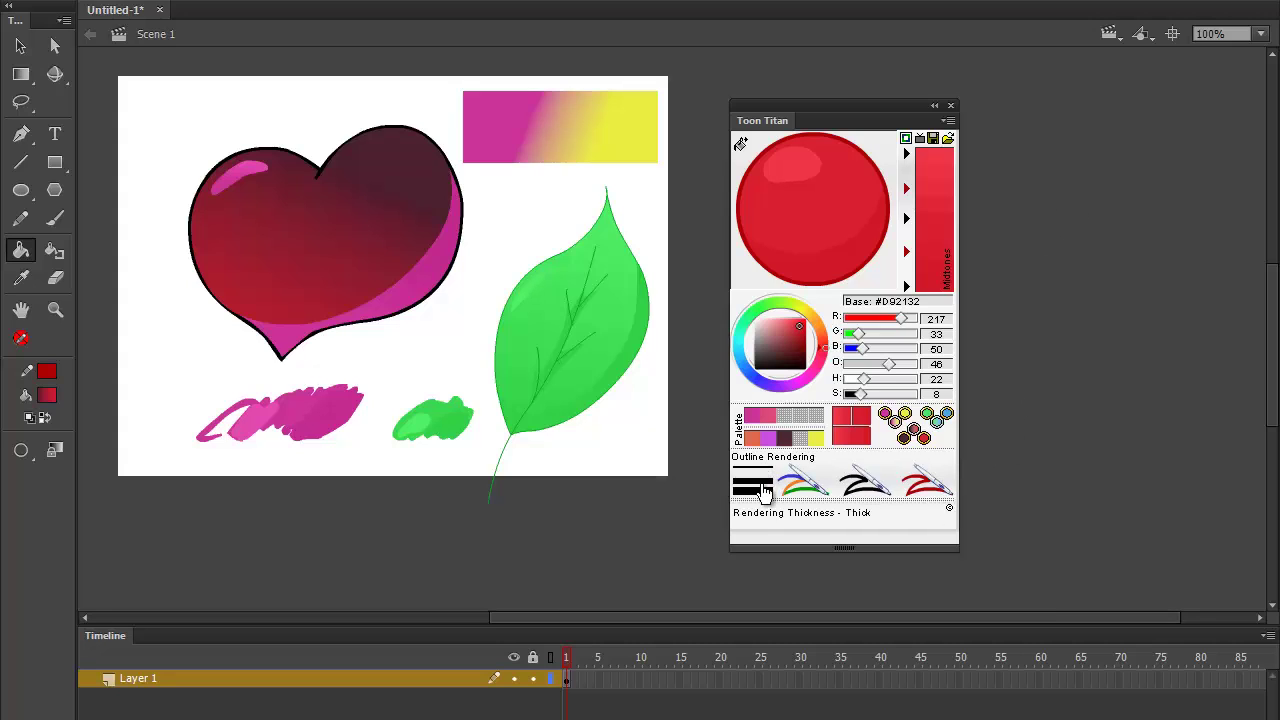
- Draw four thin curved red pencil lines side by side below the heart's lower-left edge
click(21, 218)
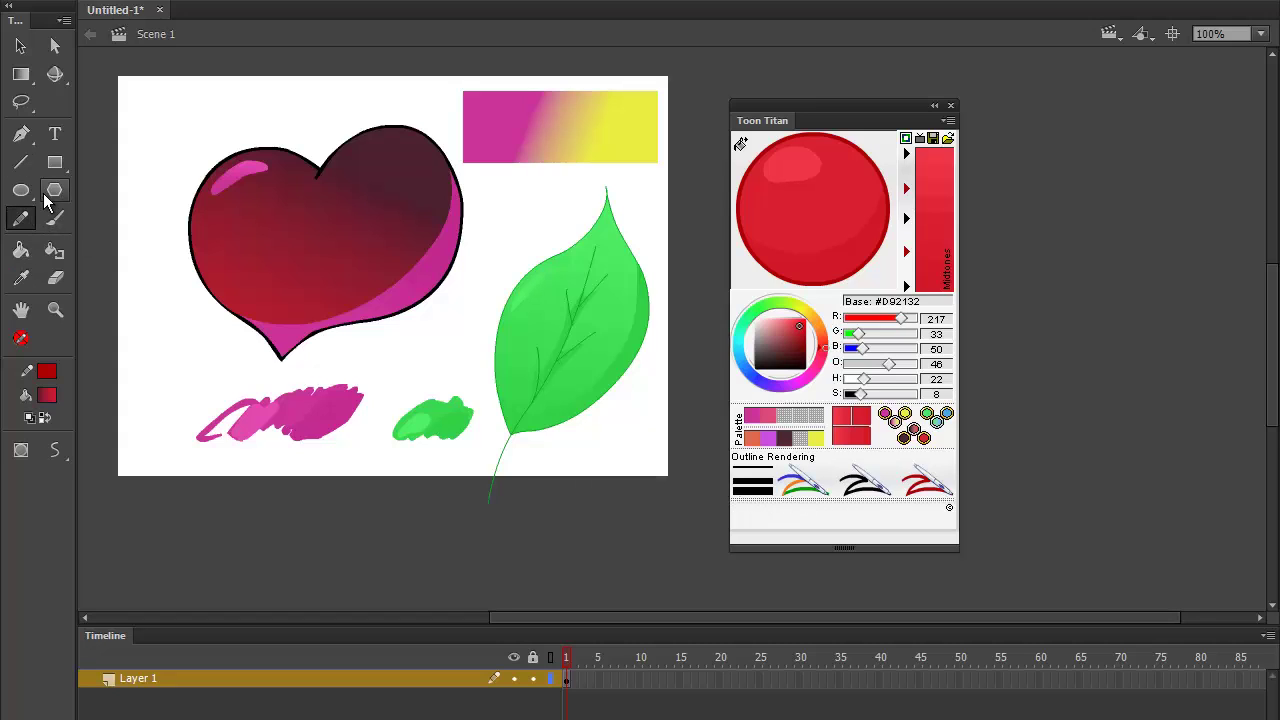
mouse_move(128, 460)
mouse_down()
mouse_move(143, 322)
mouse_move(179, 321)
mouse_up()
drag(180, 460, 208, 336)
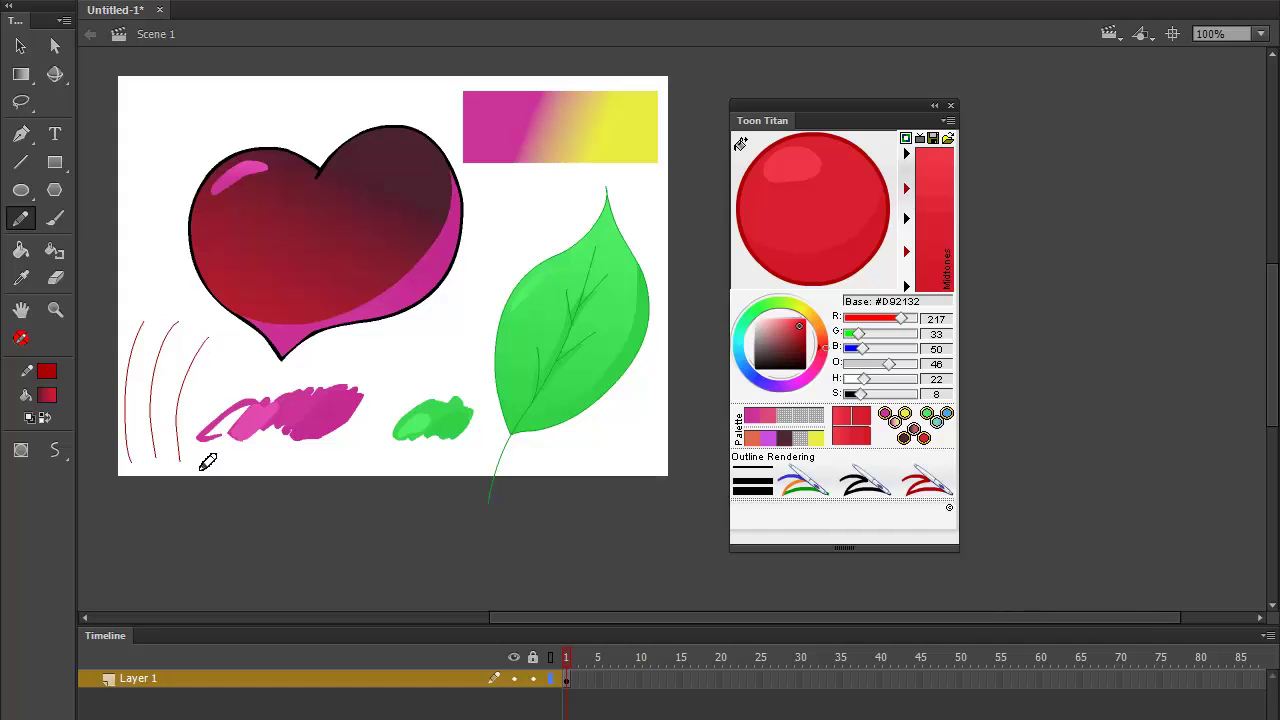
mouse_move(200, 467)
mouse_down()
mouse_move(195, 424)
mouse_move(236, 352)
mouse_up()
- Render the first curved line as a black outline and the second as a thicker one by repeating the rendering
key(v)
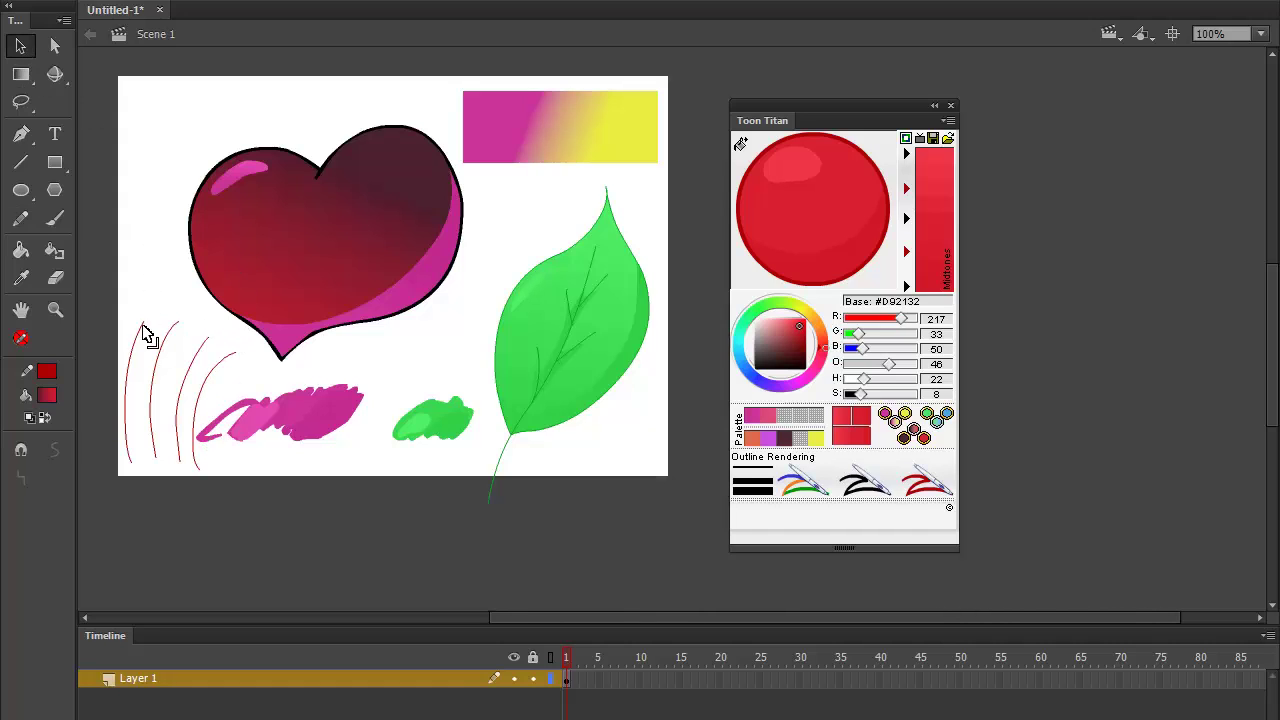
click(143, 327)
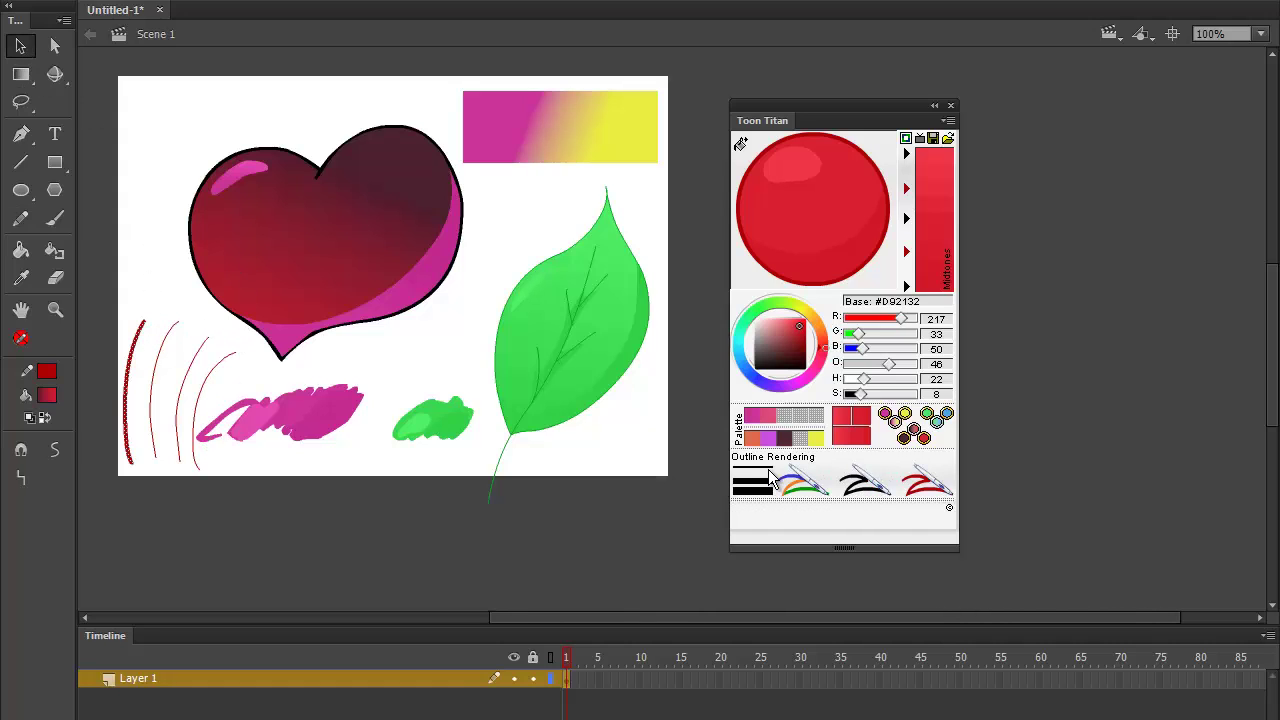
click(866, 484)
click(169, 343)
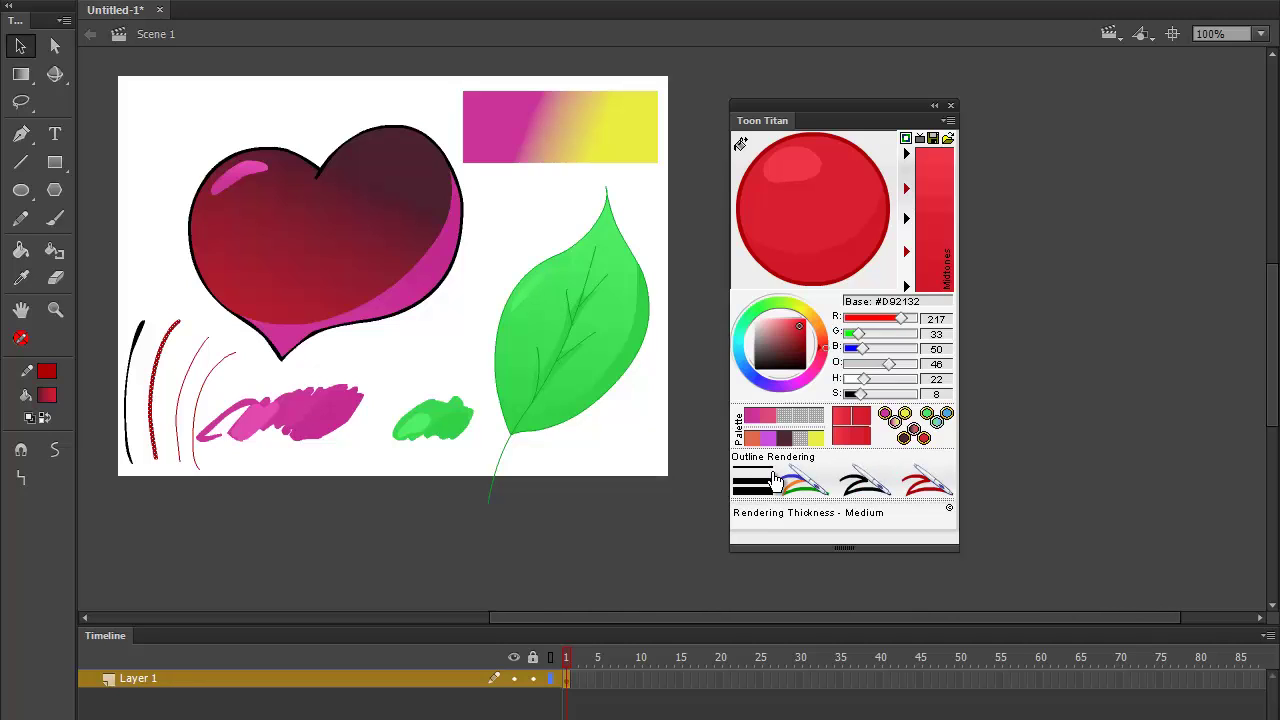
click(877, 488)
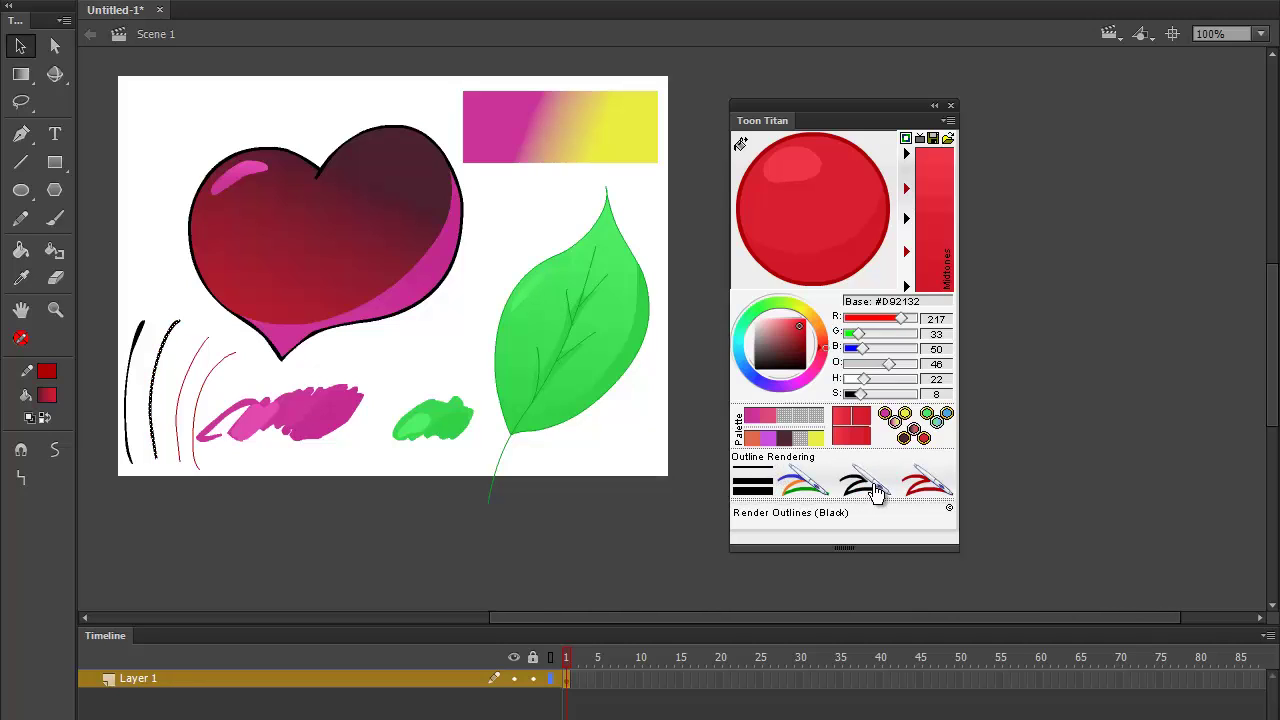
click(877, 488)
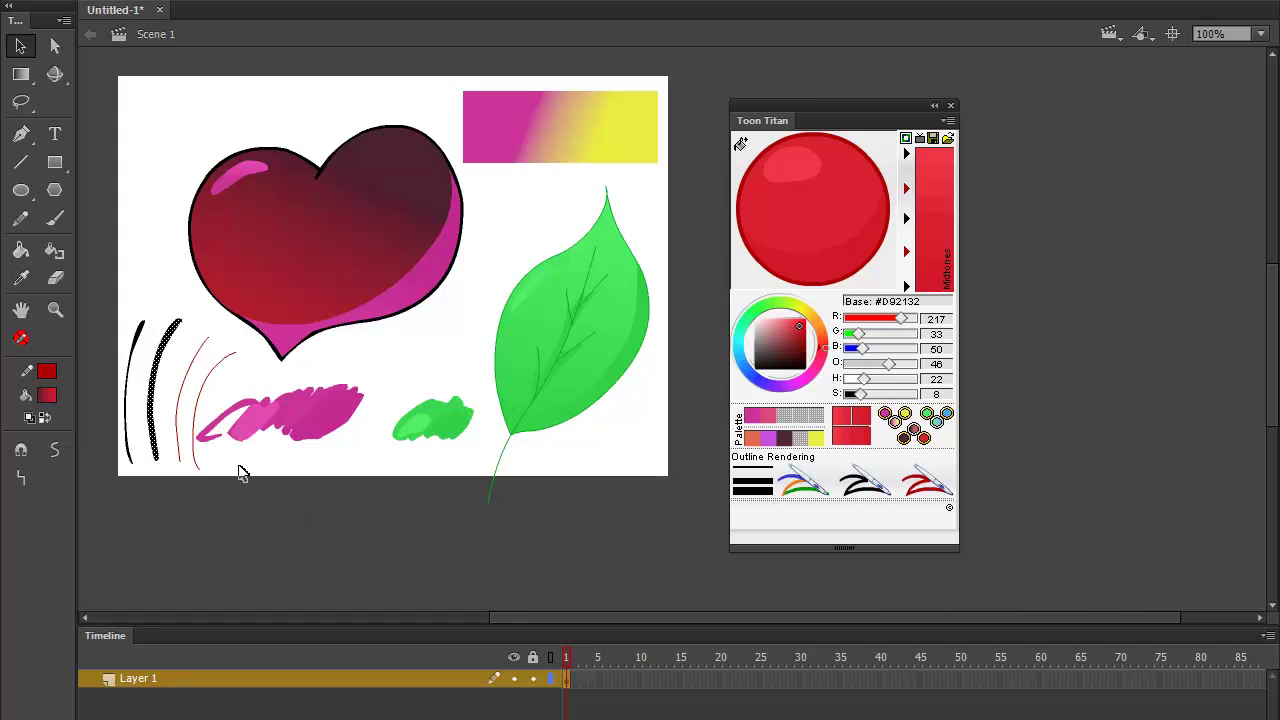
- Undo the black outline rendering on the curved lines and the drawing of the fourth line
click(198, 518)
click(175, 464)
key(ctrl+z)
key(ctrl+z)
key(ctrl+z)
key(ctrl+z)
key(ctrl+z)
key(ctrl+z)
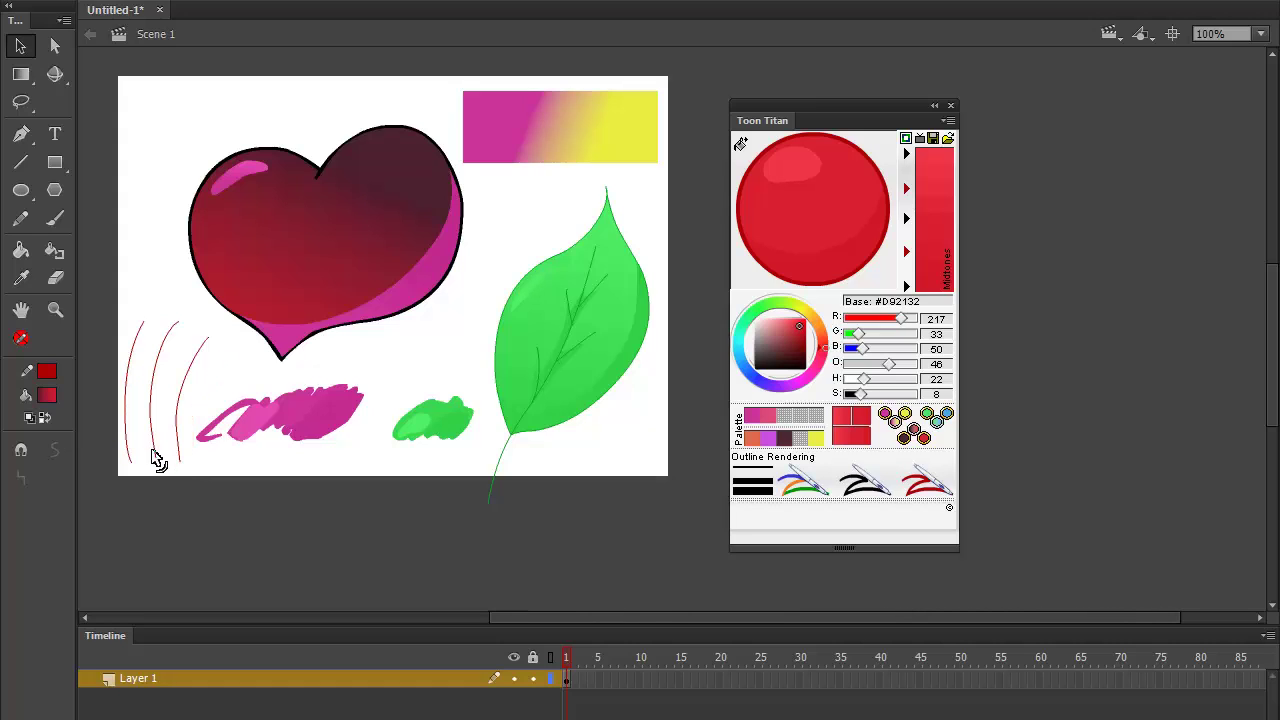
- Render the middle curved line as a black outline and deselect it
click(155, 458)
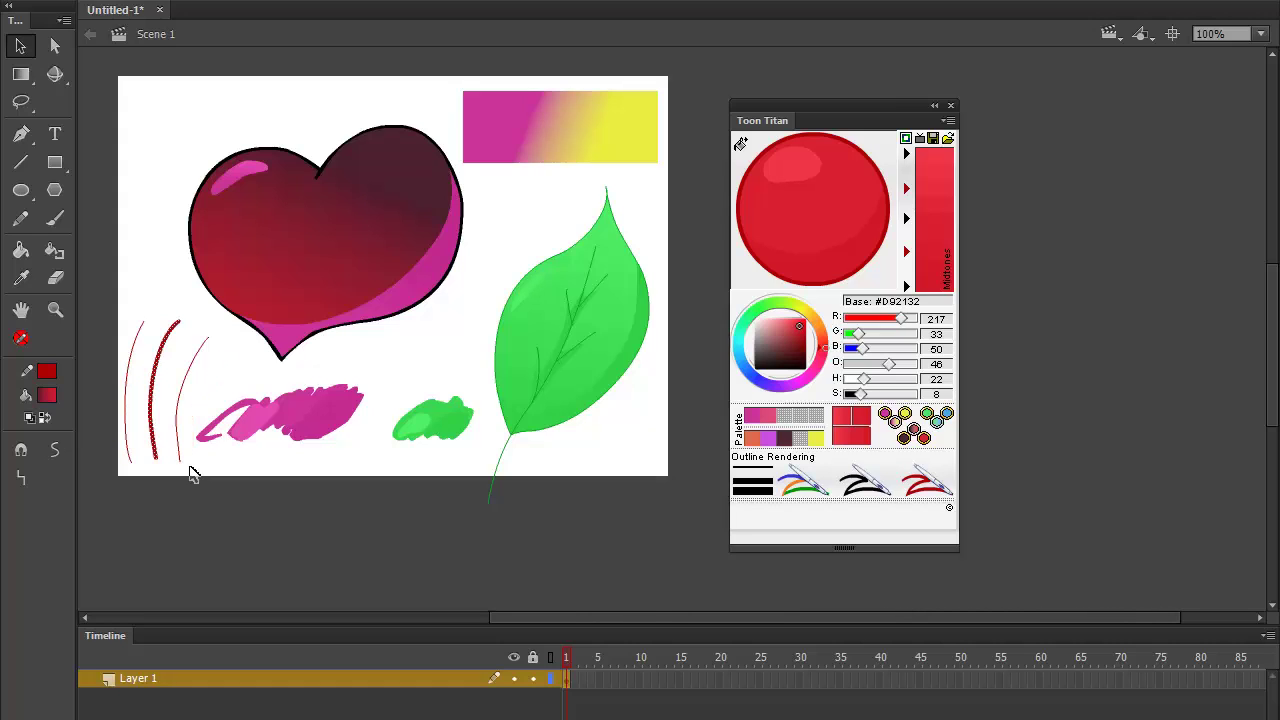
click(874, 494)
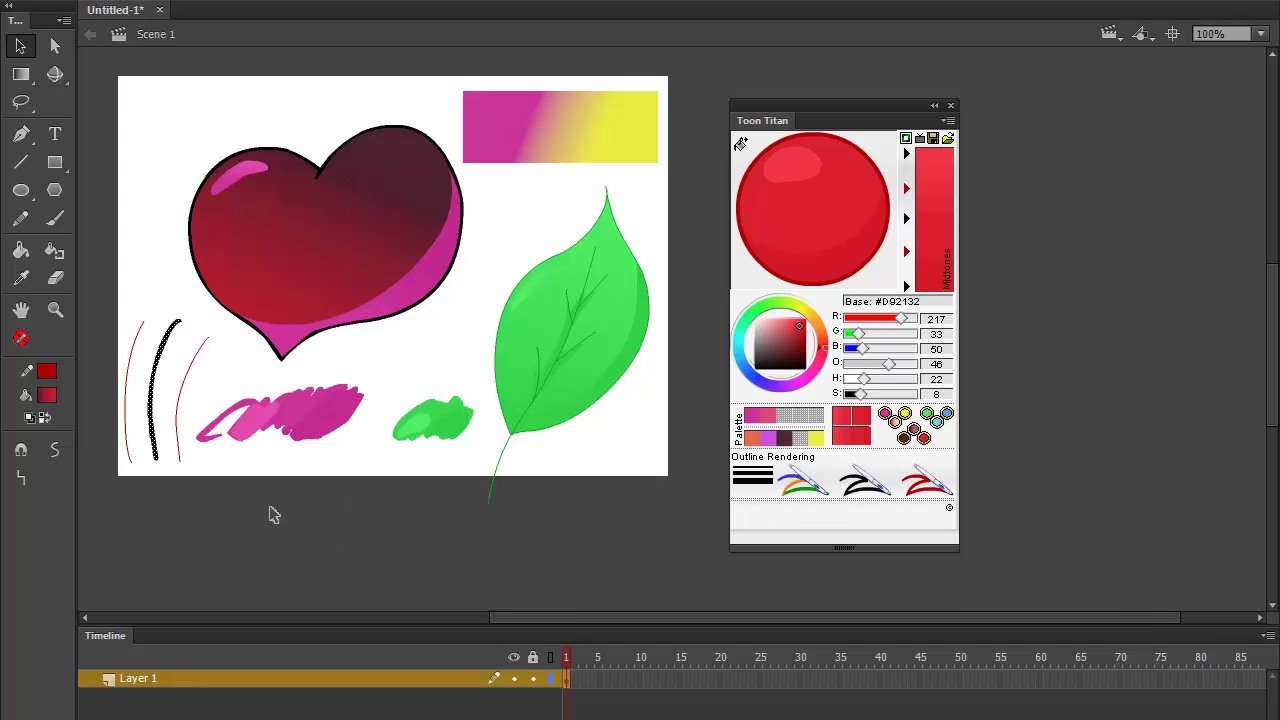
click(166, 416)
- Change the rendering thickness and render the third curved line in black repeatedly to build up a very thick stroke
click(129, 372)
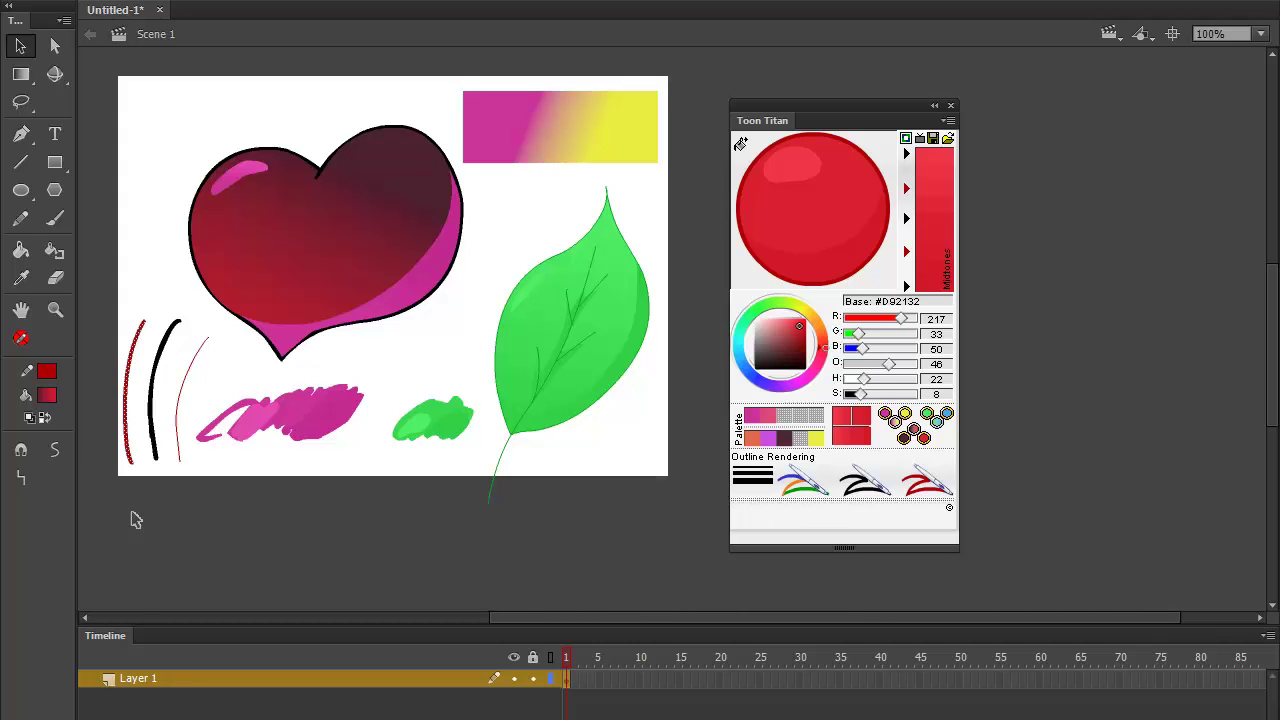
click(766, 481)
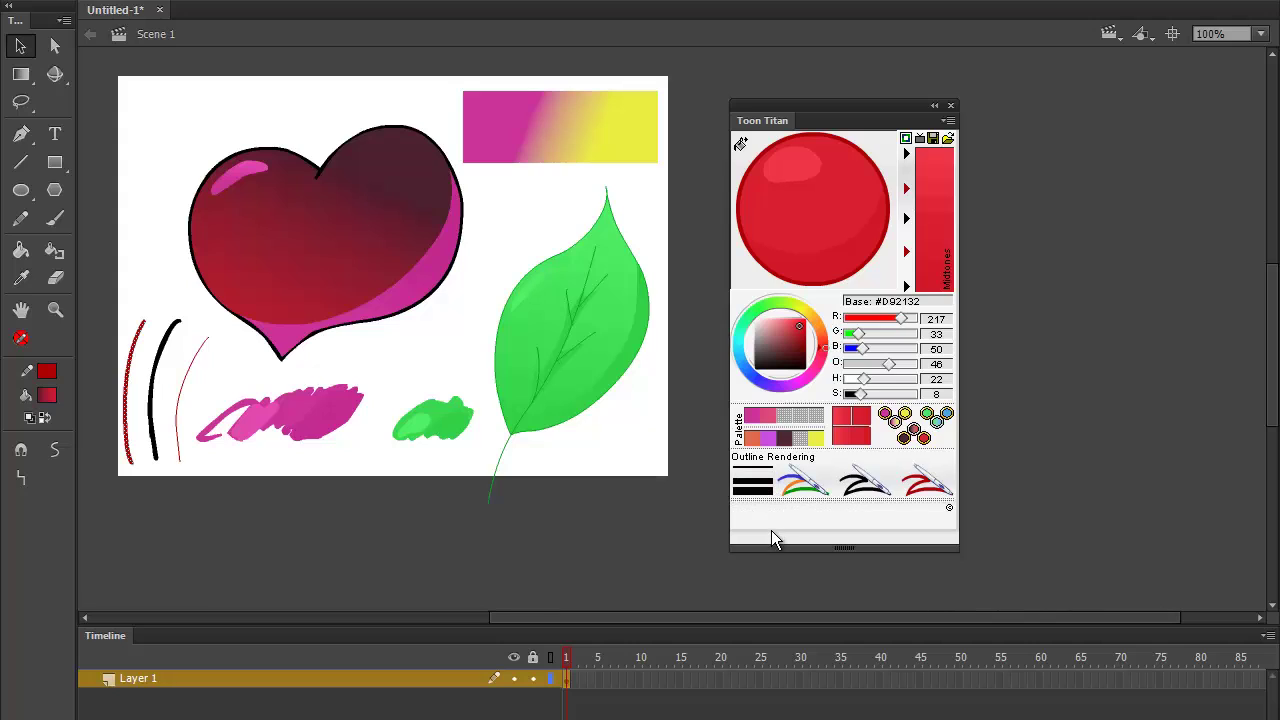
click(195, 385)
click(193, 385)
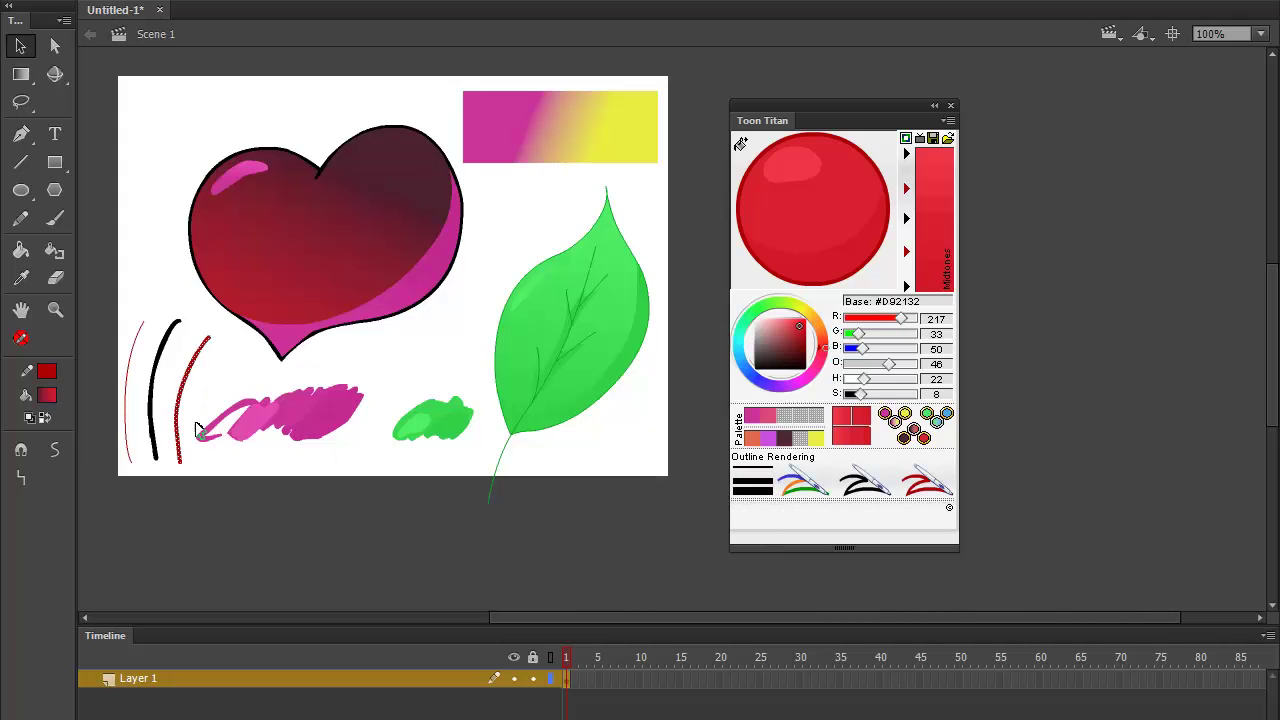
click(866, 486)
click(871, 494)
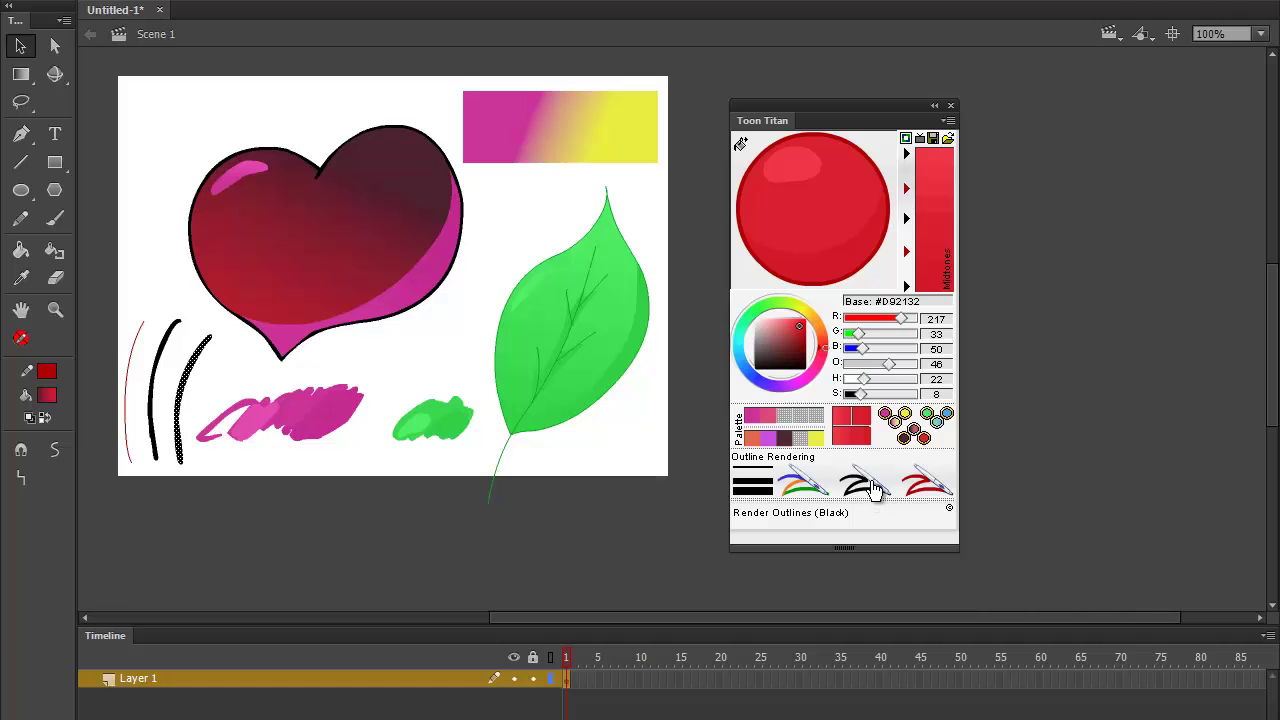
click(875, 492)
click(875, 490)
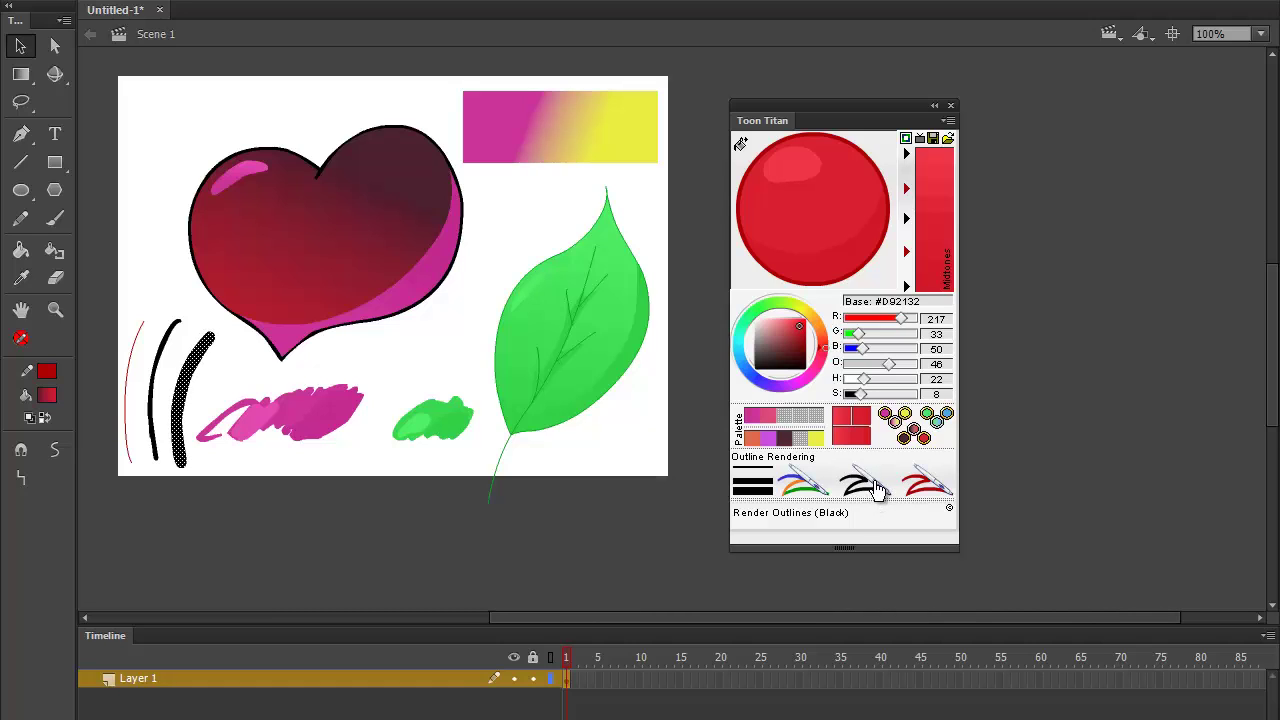
click(876, 490)
click(877, 490)
click(878, 489)
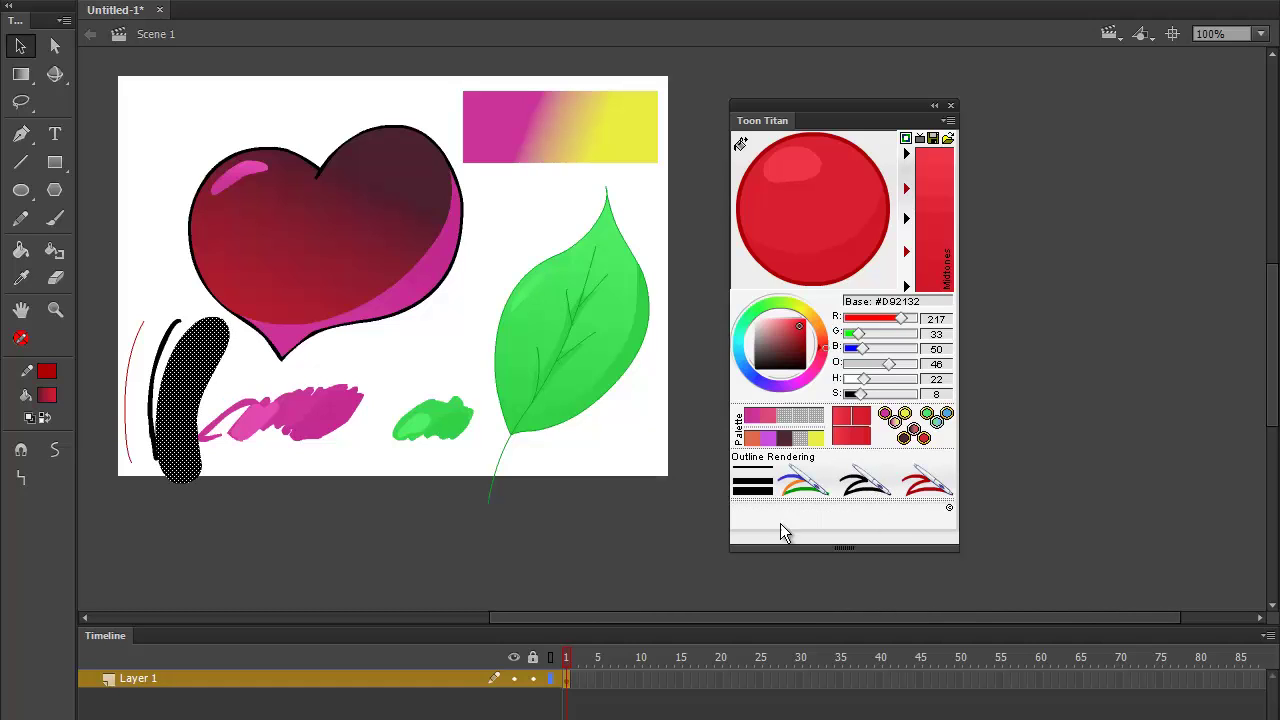
- Undo all the black outline rendering on the middle and third curved lines
click(444, 600)
key(ctrl+z)
key(ctrl+z)
key(ctrl+z)
key(ctrl+z)
key(ctrl+z)
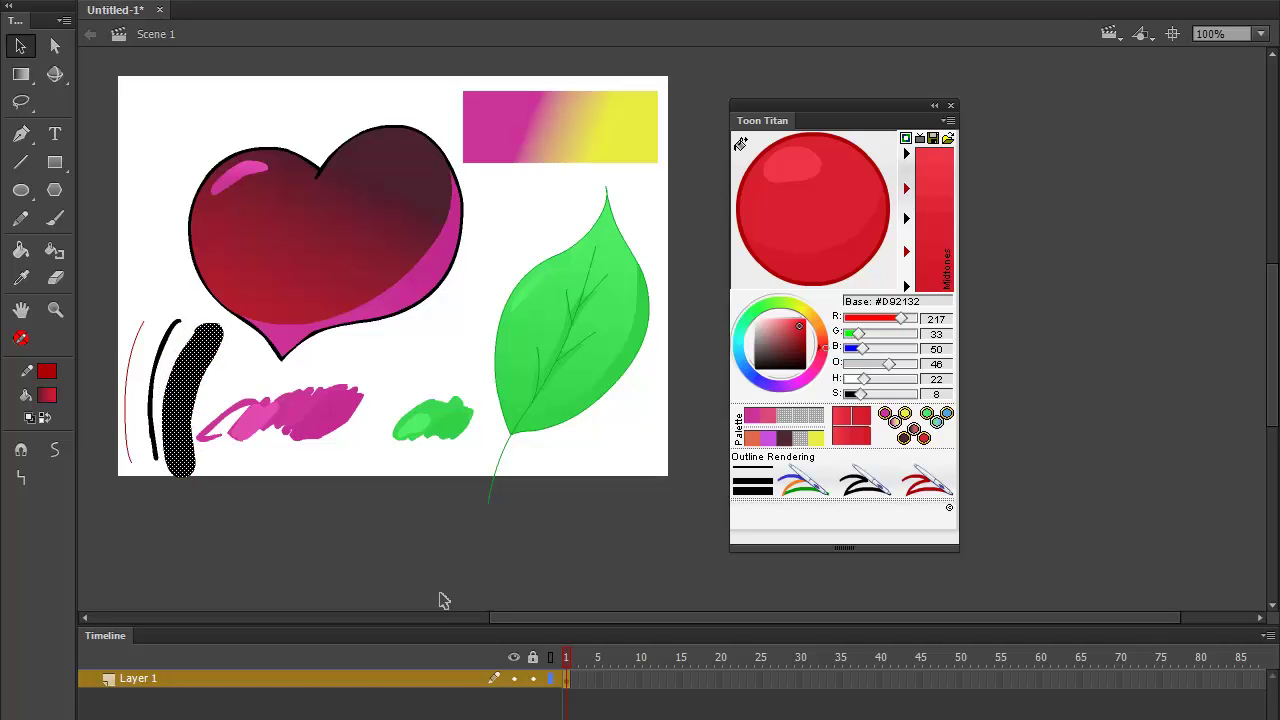
key(ctrl+z)
key(ctrl+z)
key(ctrl+z)
key(ctrl+z)
key(ctrl+z)
key(ctrl+z)
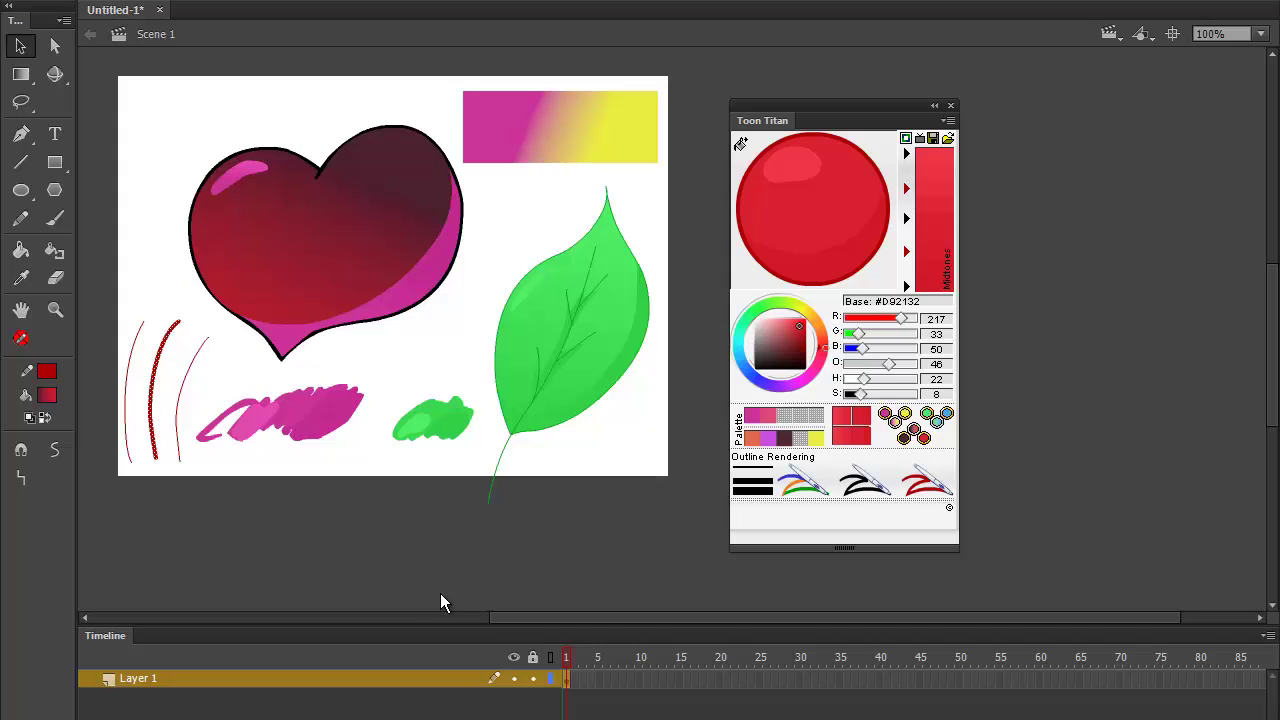
key(ctrl+z)
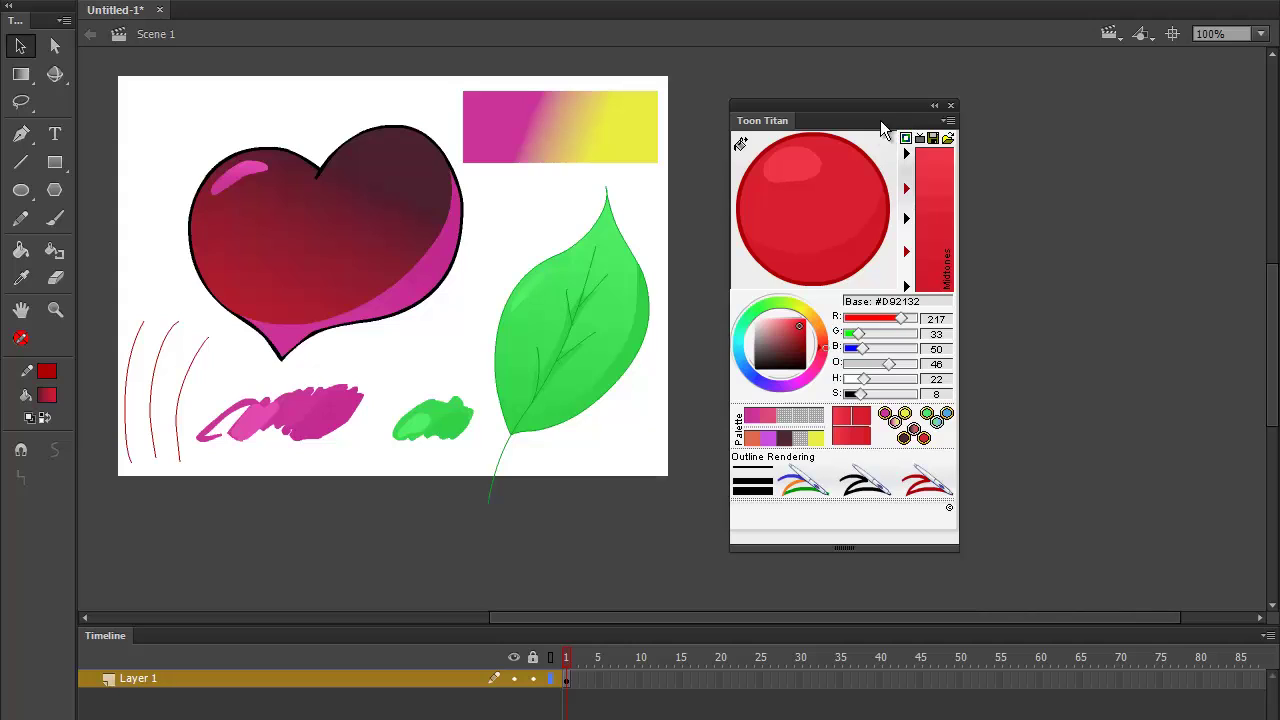
- Undo the curved lines, the heart's gradient fills, the gradient rectangle and the leaf's gradient, back to the plain shaded heart and leaf
drag(698, 52, 685, 160)
key(ctrl+z)
key(ctrl+z)
key(ctrl+z)
key(ctrl+z)
key(ctrl+z)
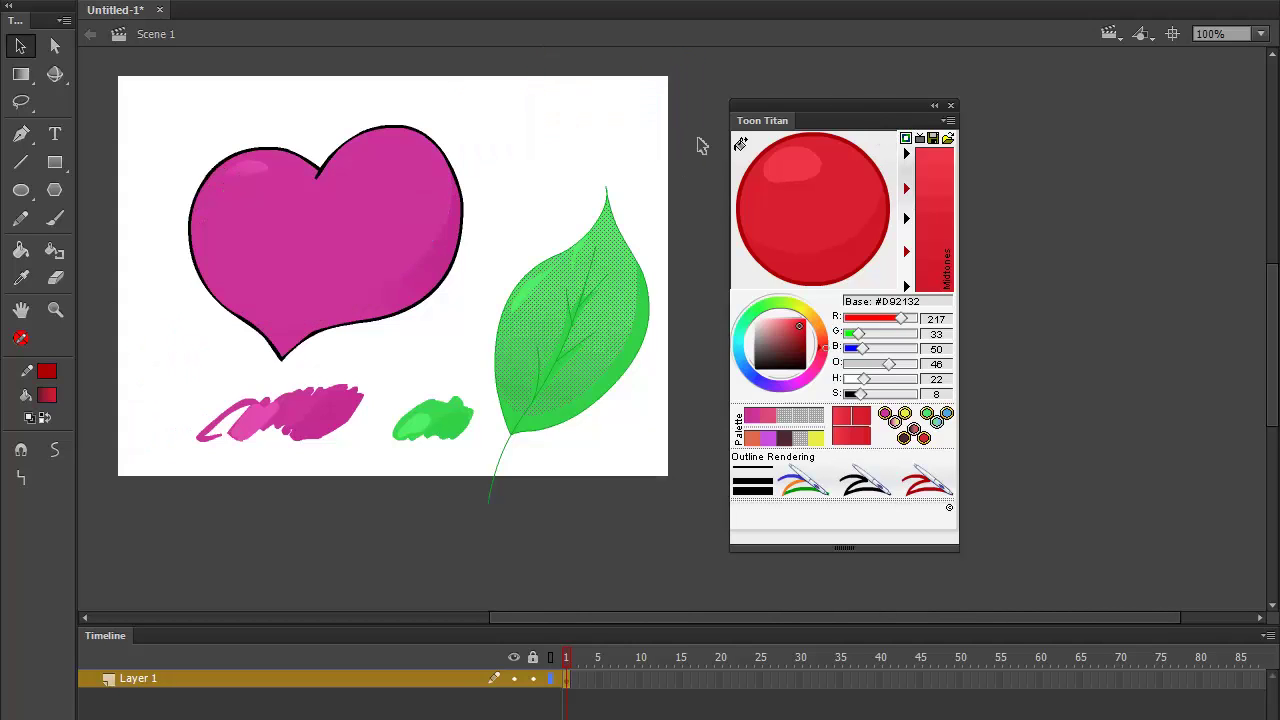
key(ctrl+z)
key(ctrl+z)
key(ctrl+z)
key(ctrl+z)
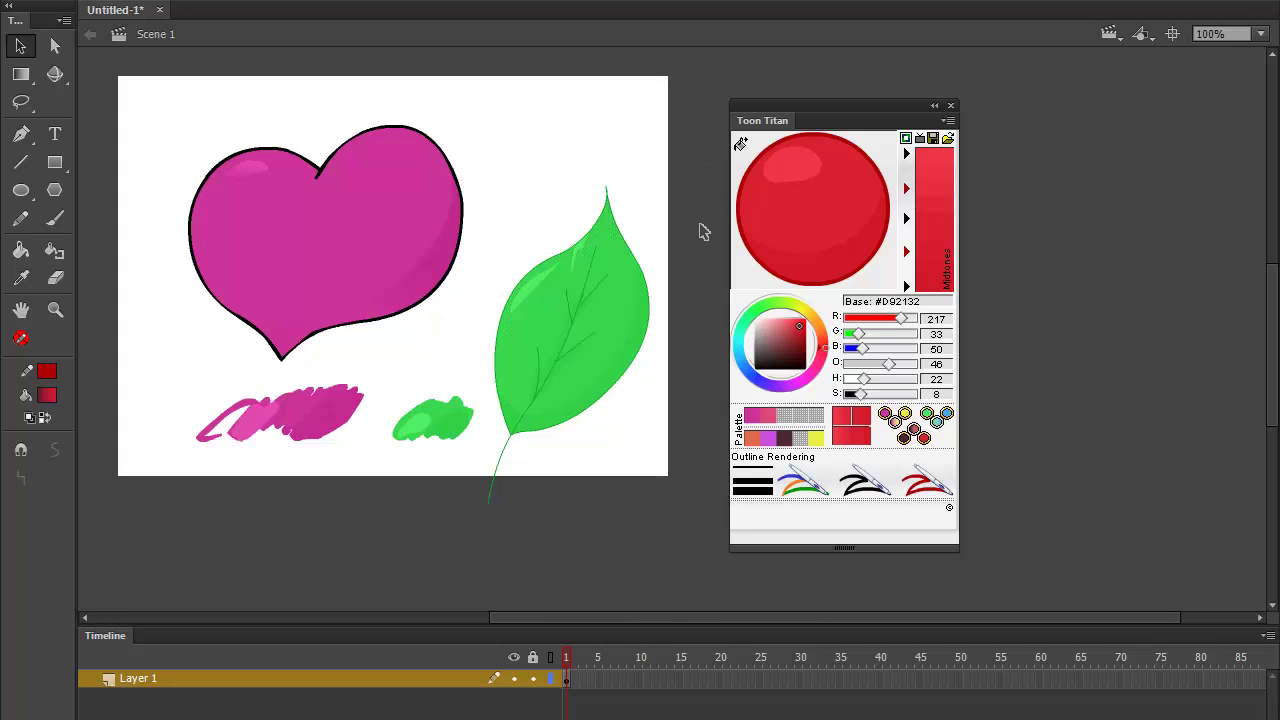
- Show the complementary colours, pick green #6AD562, make its olive complement #768A3F the base colour, and return to the shaded sphere
click(906, 140)
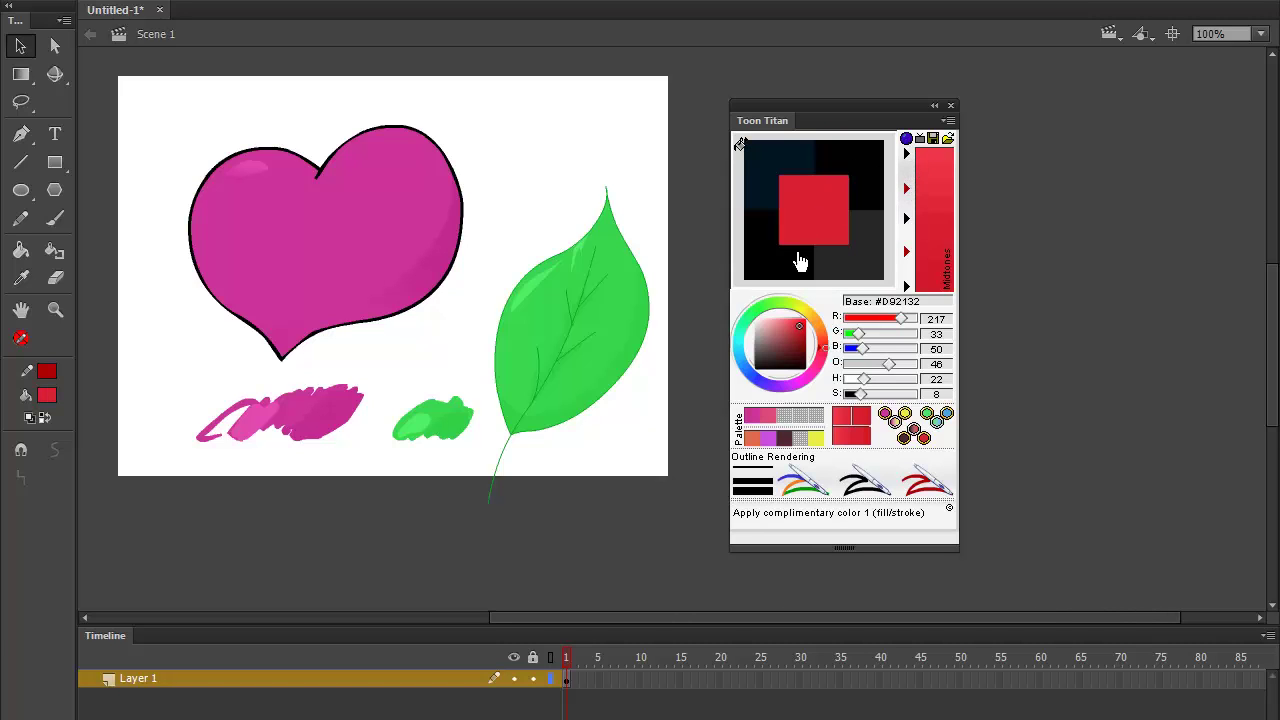
click(790, 336)
drag(803, 310, 764, 313)
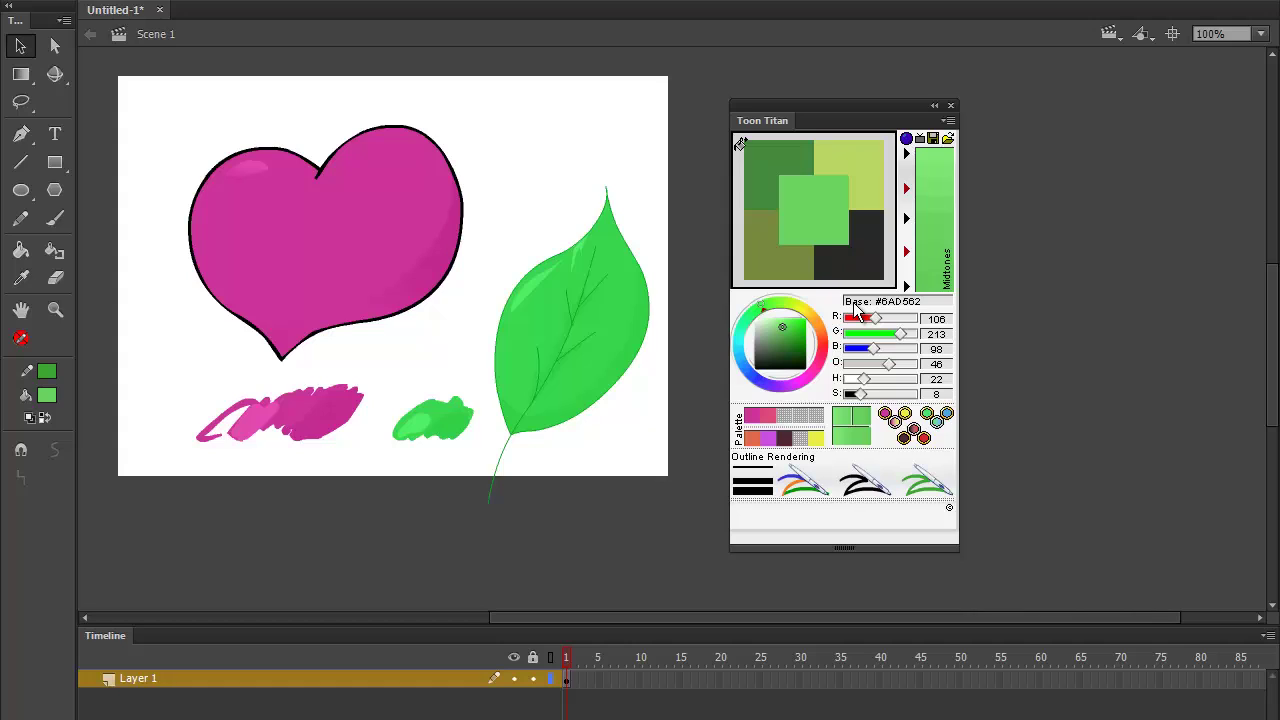
click(773, 266)
click(741, 144)
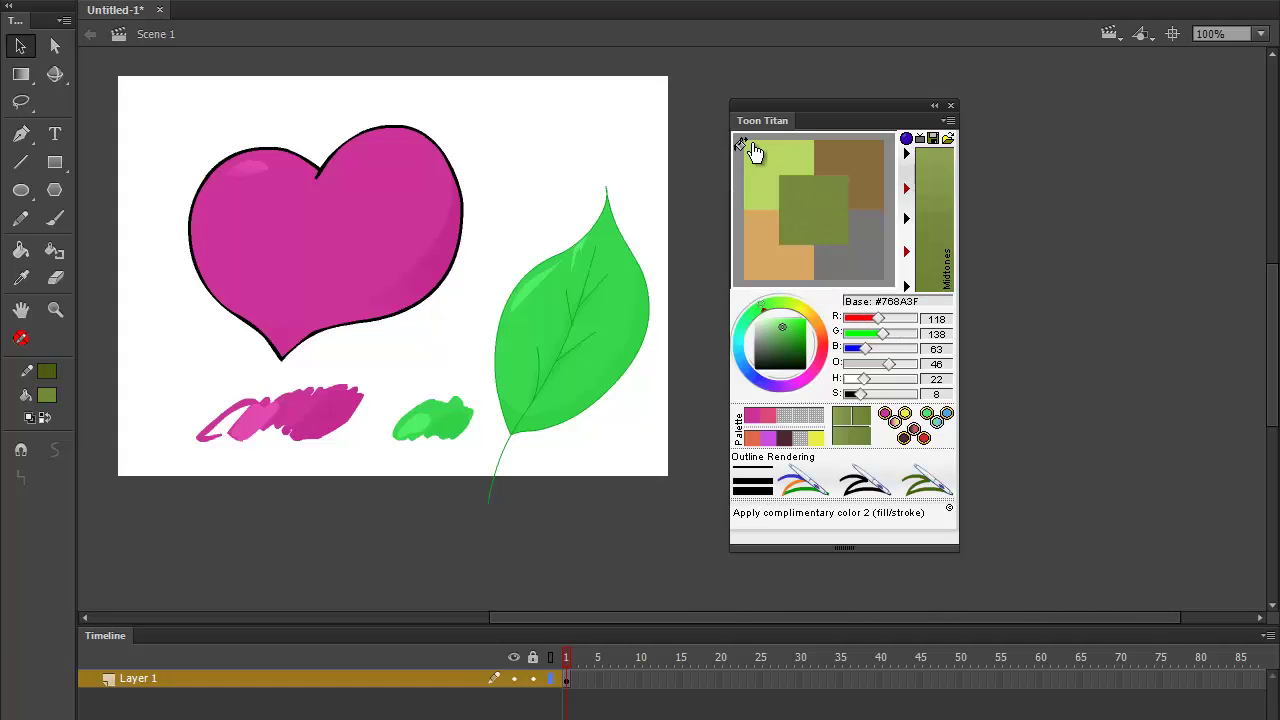
click(907, 139)
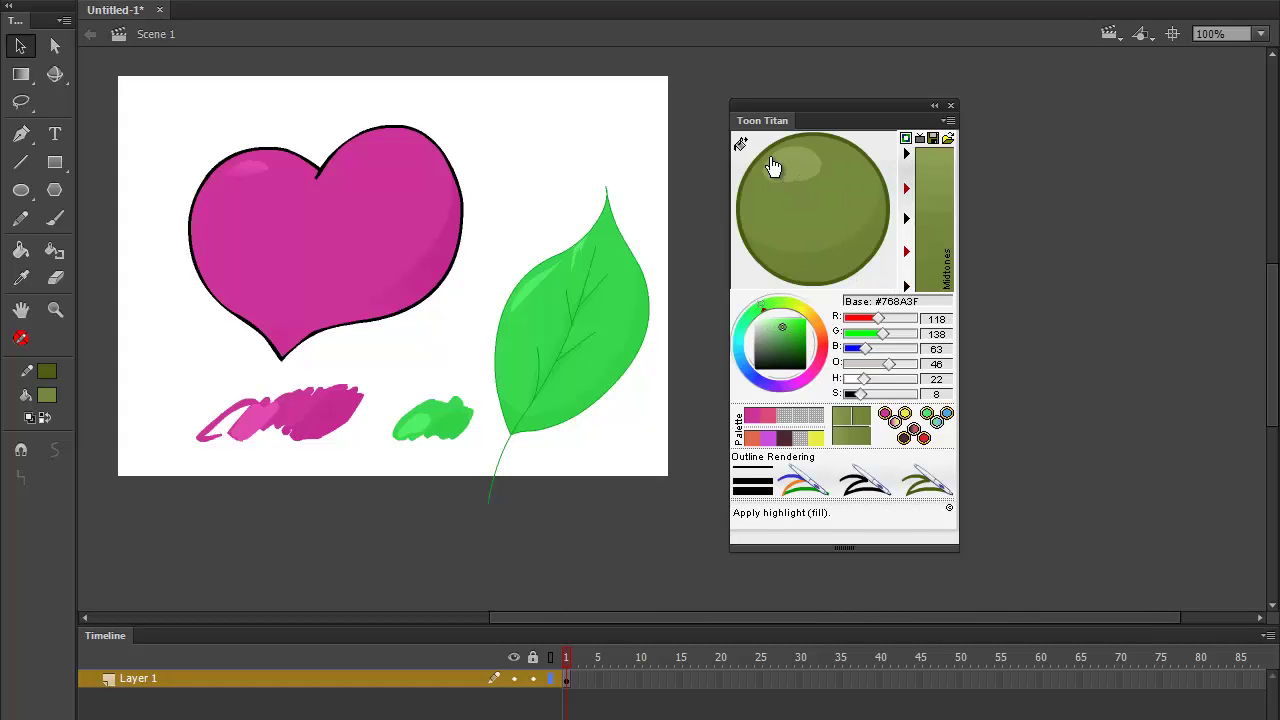
- Brush a row of scribbles above the heart in olive's brown, grey, tan and light green complementary colours
click(906, 138)
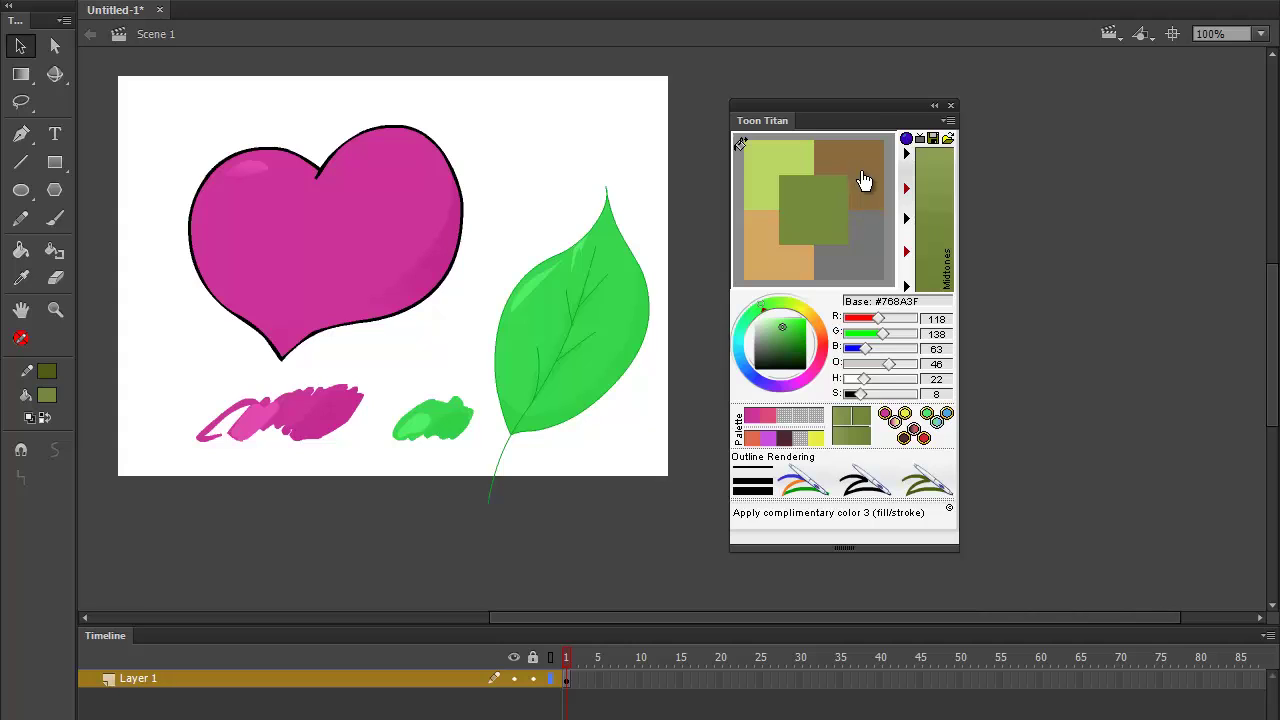
click(55, 218)
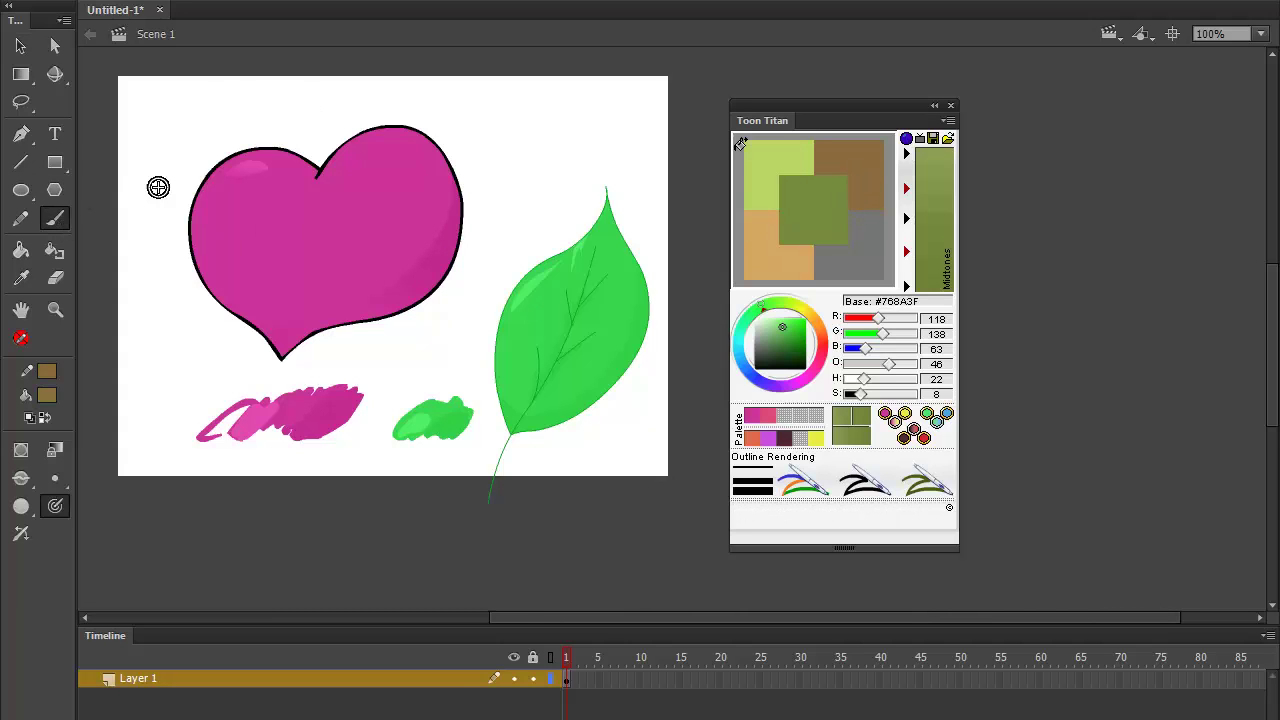
mouse_move(150, 152)
mouse_down()
mouse_move(175, 107)
mouse_move(205, 108)
mouse_move(207, 137)
mouse_move(290, 100)
mouse_move(360, 90)
mouse_up()
click(858, 246)
click(789, 250)
click(770, 160)
mouse_move(300, 128)
mouse_down()
mouse_move(355, 100)
mouse_move(488, 70)
mouse_up()
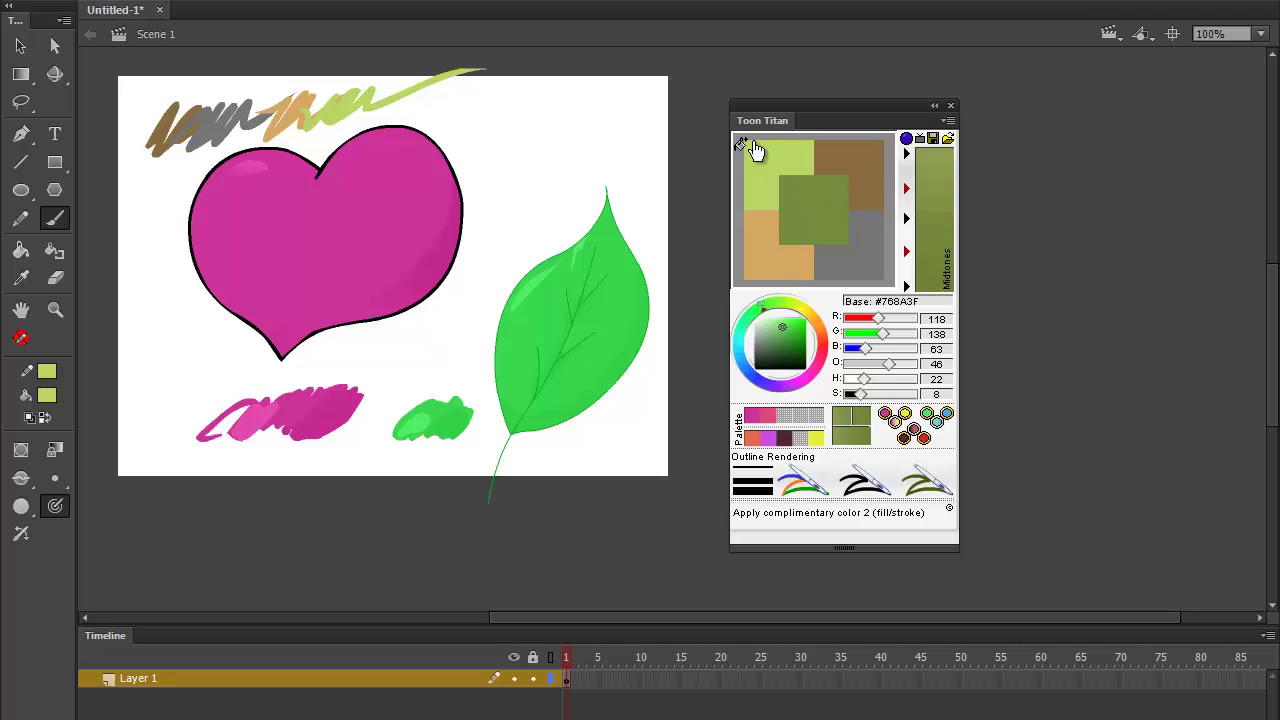
- Paint an olive patch above the leaf in several shades of #768A3F and outline it with the dark stroke colour
click(906, 138)
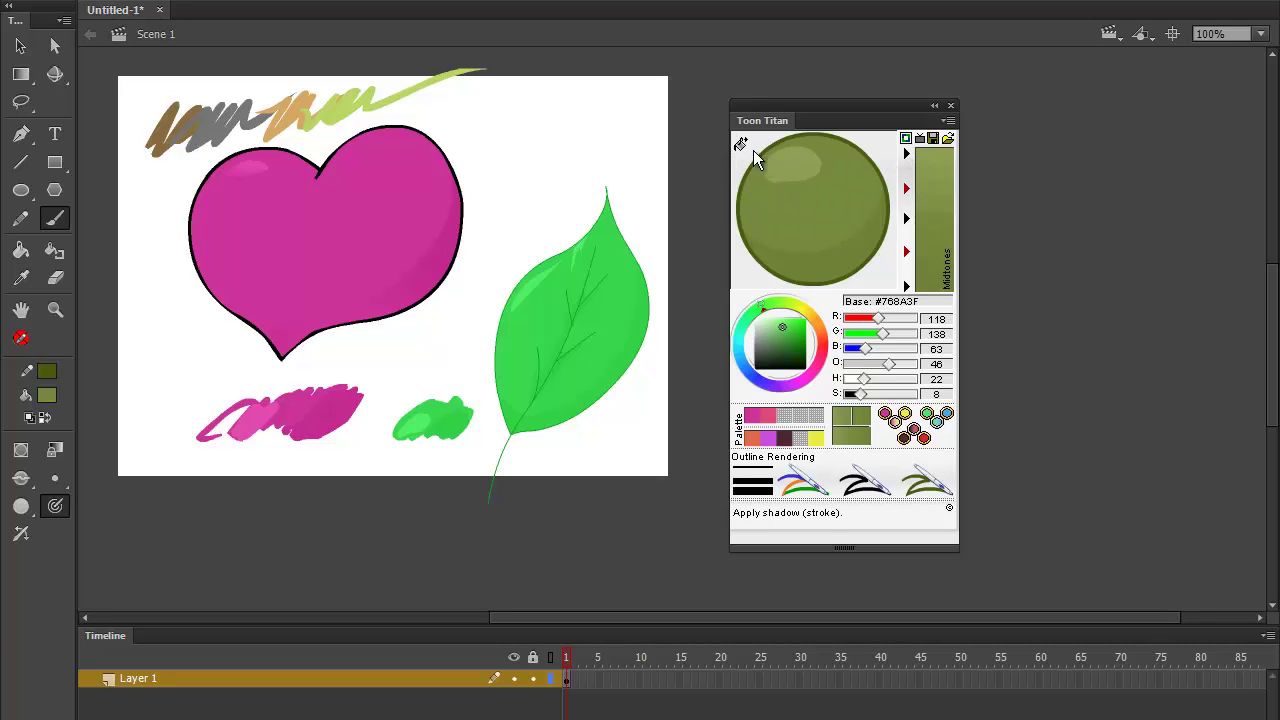
mouse_move(520, 117)
mouse_down()
mouse_move(498, 238)
mouse_move(650, 130)
mouse_up()
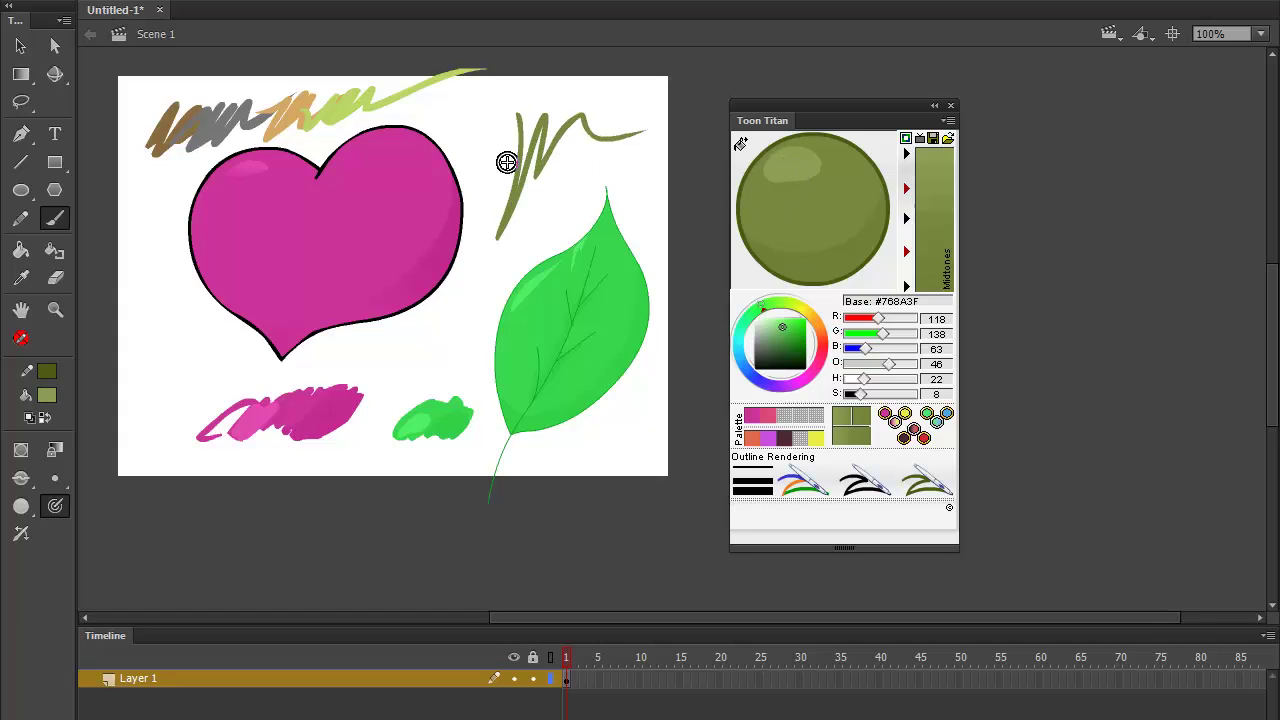
mouse_move(506, 158)
mouse_down()
mouse_move(520, 123)
mouse_move(516, 162)
mouse_move(532, 124)
mouse_move(519, 180)
mouse_move(536, 146)
mouse_move(526, 152)
mouse_move(541, 150)
mouse_move(518, 178)
mouse_move(529, 193)
mouse_move(555, 142)
mouse_move(546, 175)
mouse_up()
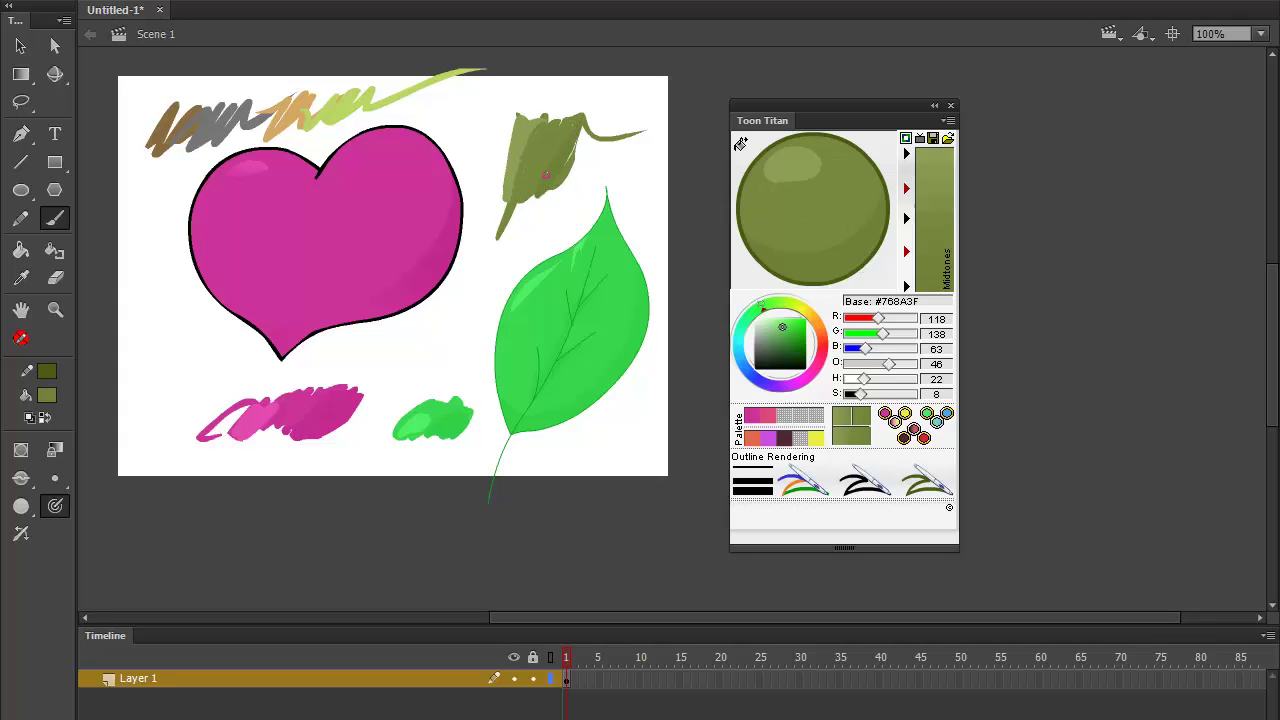
mouse_move(570, 128)
mouse_down()
mouse_move(578, 172)
mouse_move(615, 111)
mouse_up()
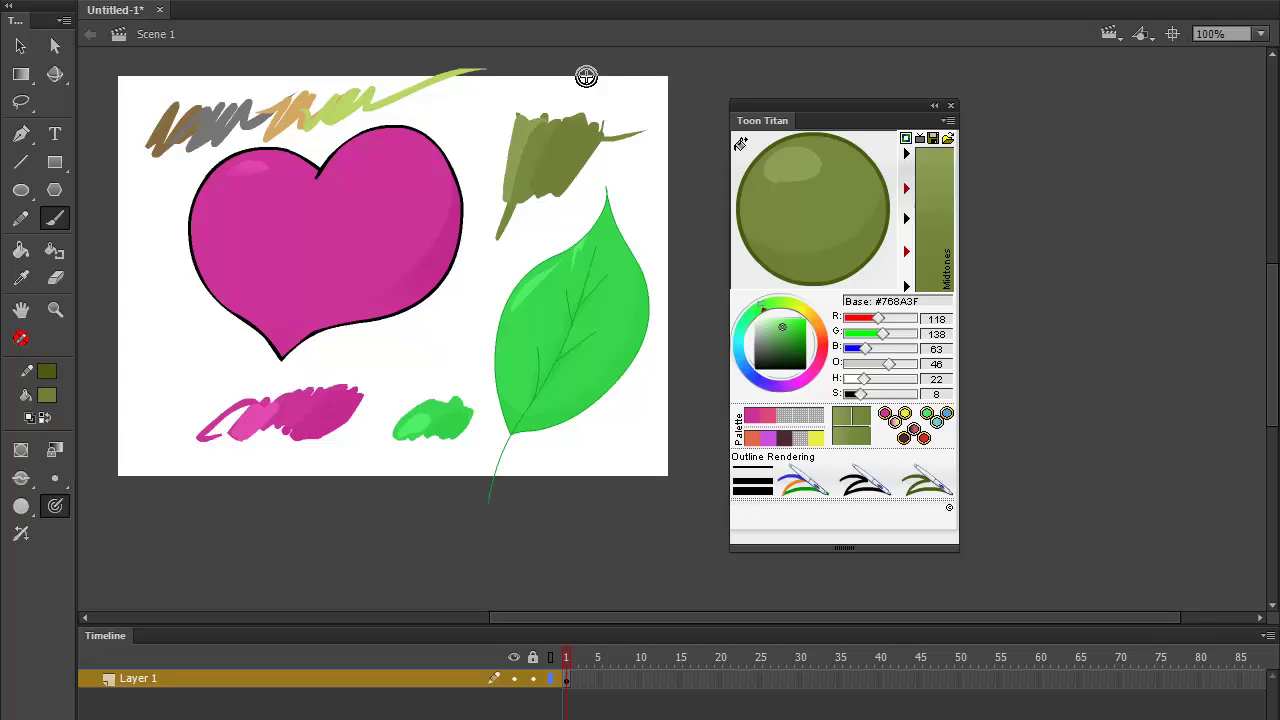
click(46, 418)
mouse_move(518, 117)
mouse_down()
mouse_move(593, 126)
mouse_move(566, 187)
mouse_move(509, 174)
mouse_move(502, 212)
mouse_move(565, 190)
mouse_up()
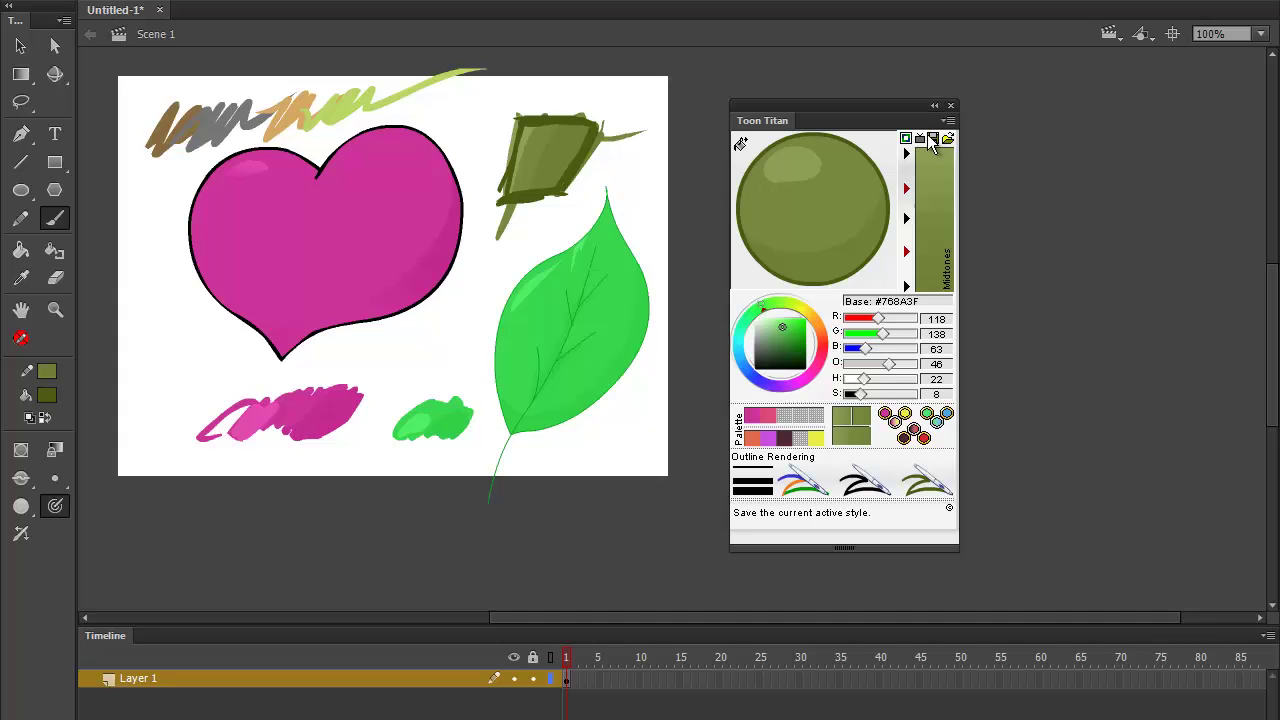
- Try out different base colours on the colour wheel, including magenta #D936B7, green #66A925 and gold #D5B041
click(921, 156)
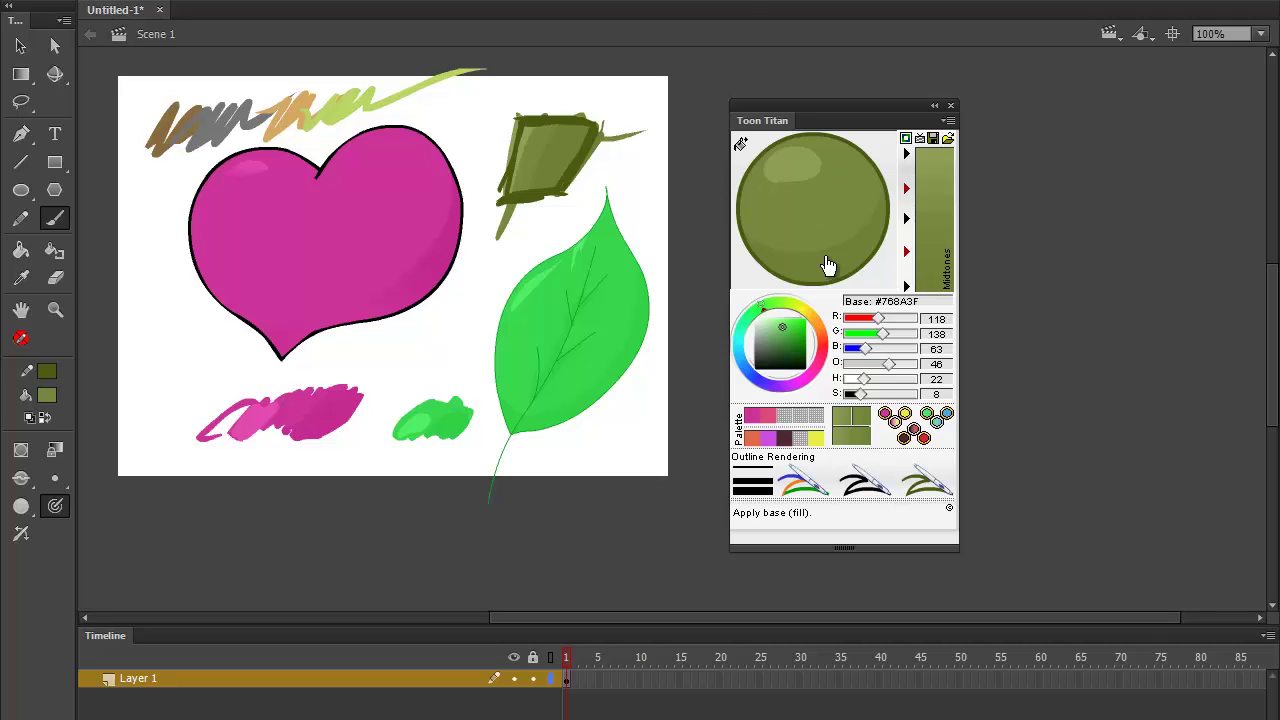
mouse_move(800, 313)
mouse_down()
mouse_move(818, 355)
mouse_move(793, 327)
mouse_up()
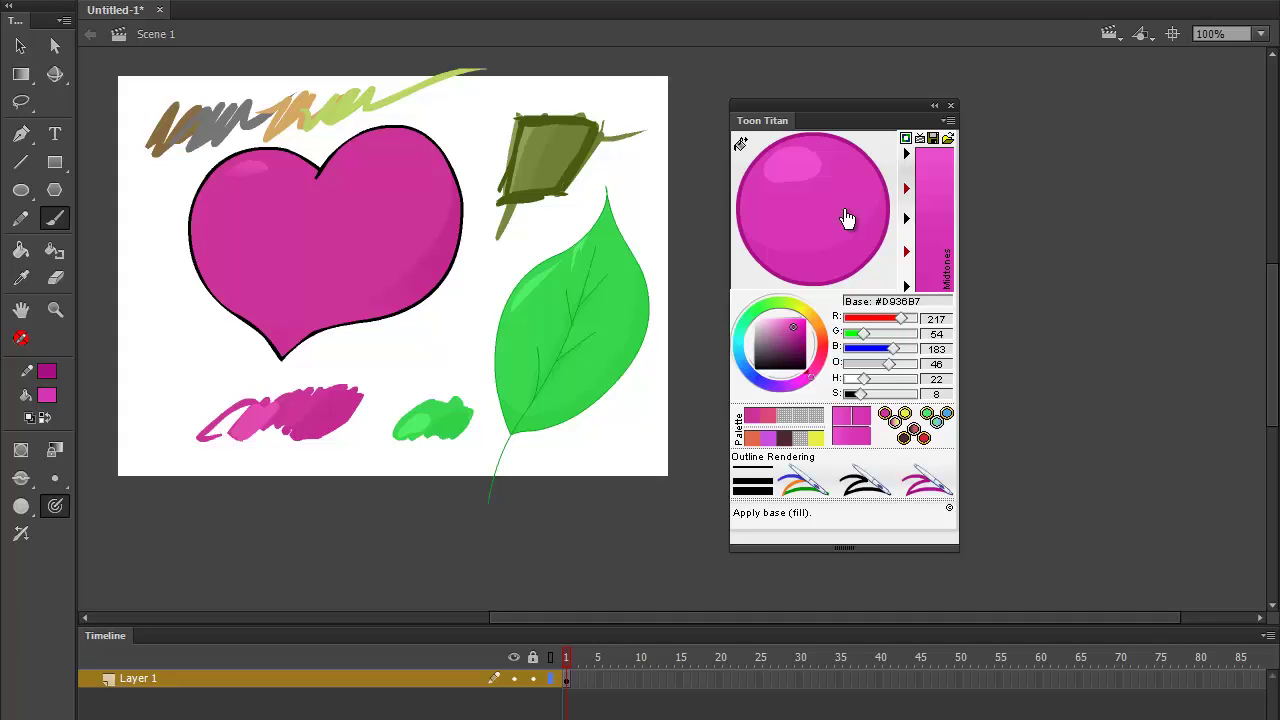
click(781, 306)
mouse_move(779, 308)
mouse_down()
mouse_move(768, 302)
mouse_move(820, 324)
mouse_move(909, 318)
mouse_move(853, 318)
mouse_move(850, 334)
mouse_move(905, 334)
mouse_move(890, 334)
mouse_move(905, 348)
mouse_move(858, 348)
mouse_move(881, 319)
mouse_up()
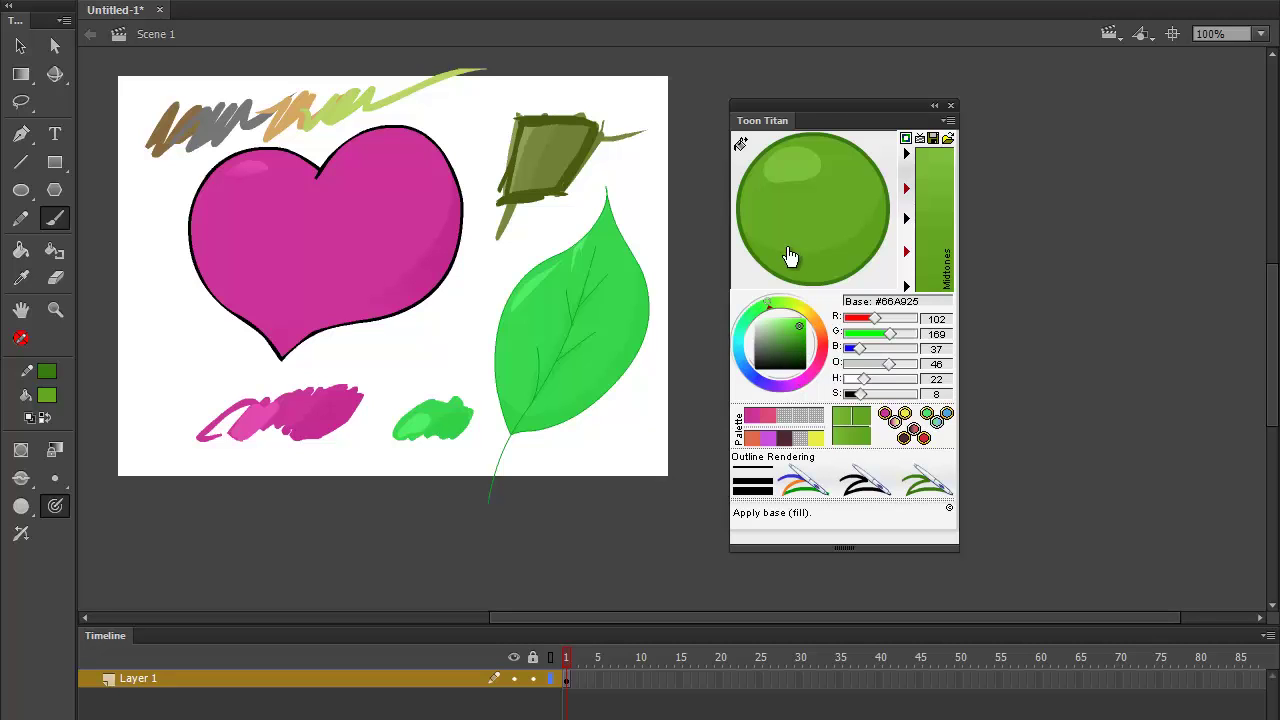
drag(800, 322, 820, 342)
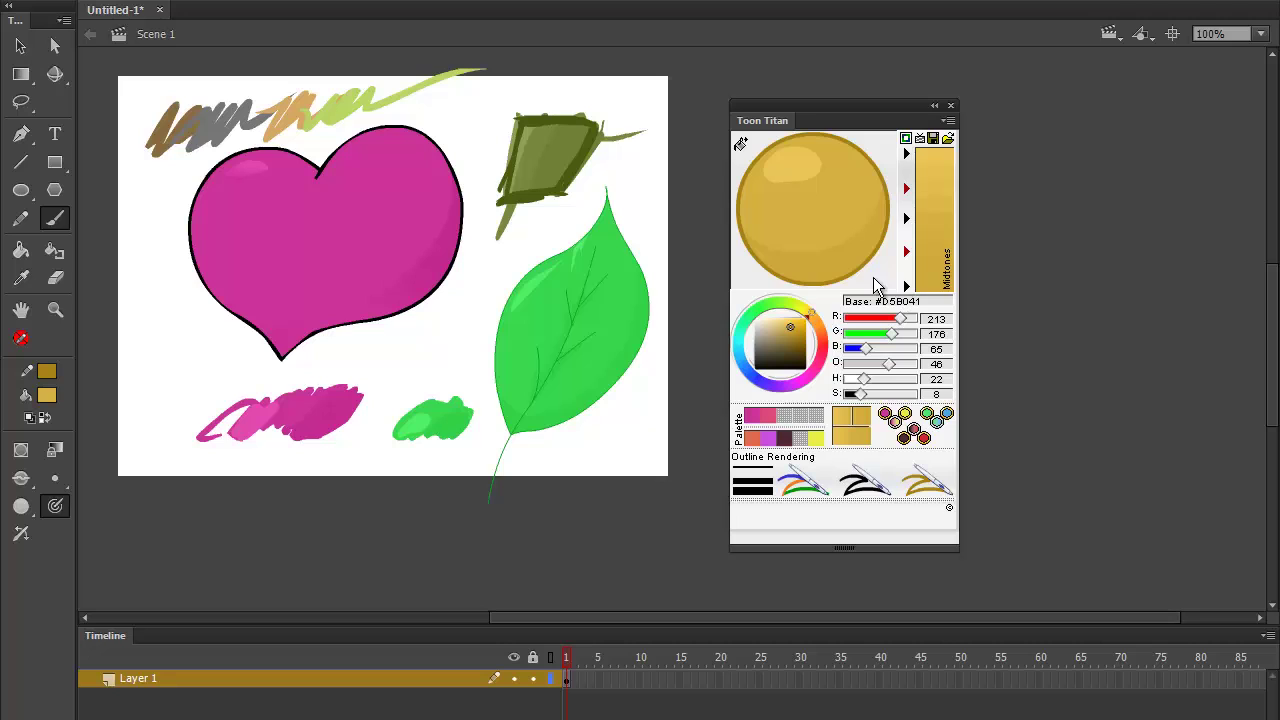
- Set the base to yellow #DFD840, shift its RGB values to #A2707C, and load the pink #CC3399 palette swatch
click(793, 334)
drag(808, 316, 804, 308)
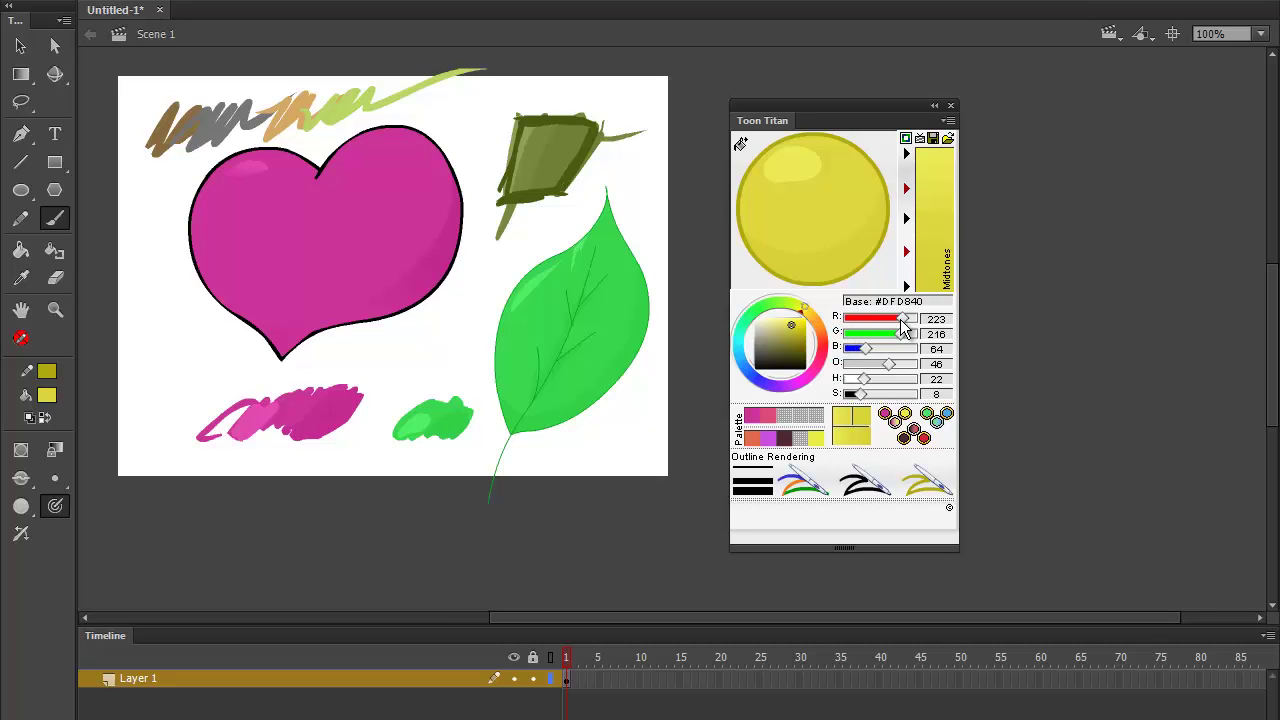
drag(903, 318, 881, 348)
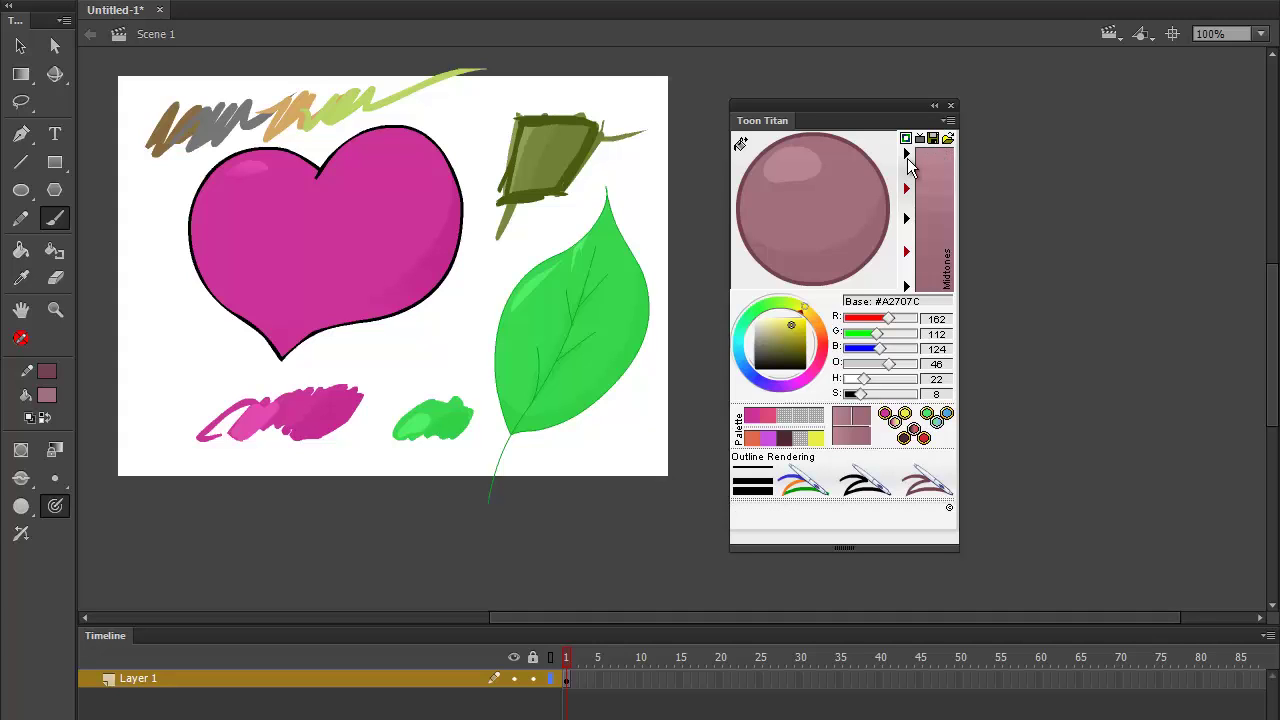
click(753, 421)
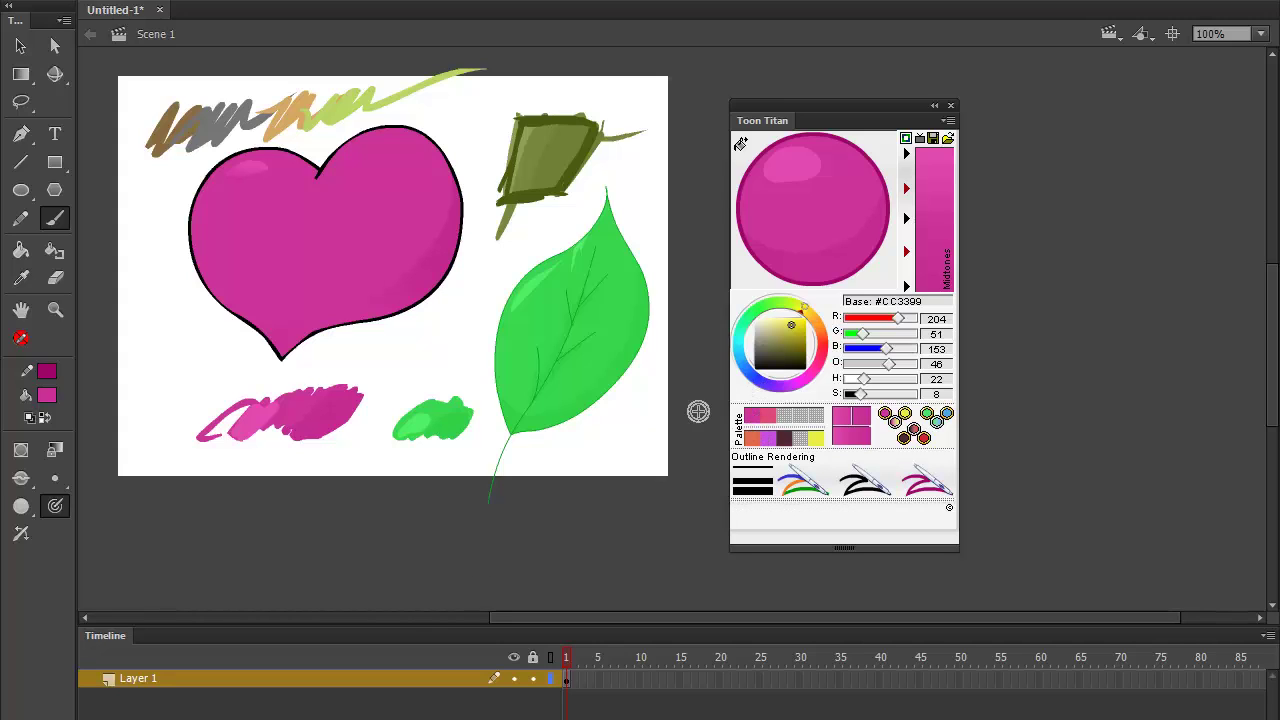
- Close and reopen the Toon Titan panel, then move it slightly higher beside the stage
click(950, 106)
click(533, 3)
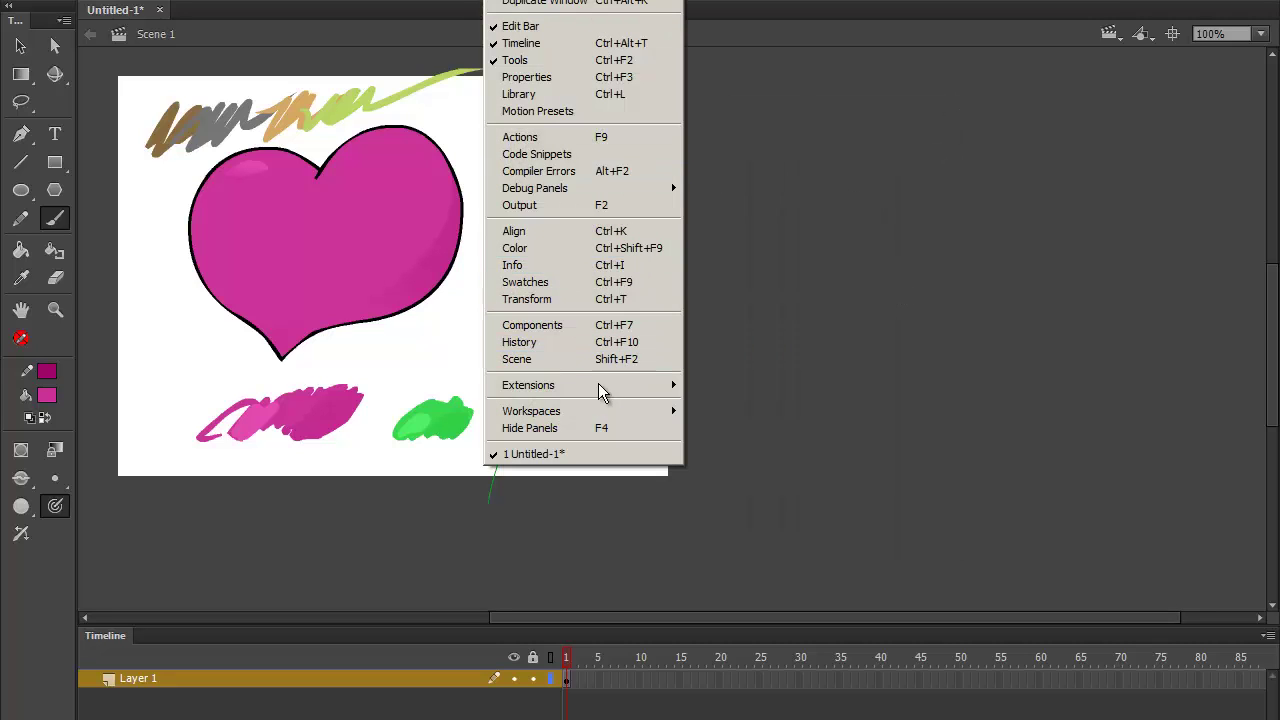
mouse_move(603, 390)
click(728, 400)
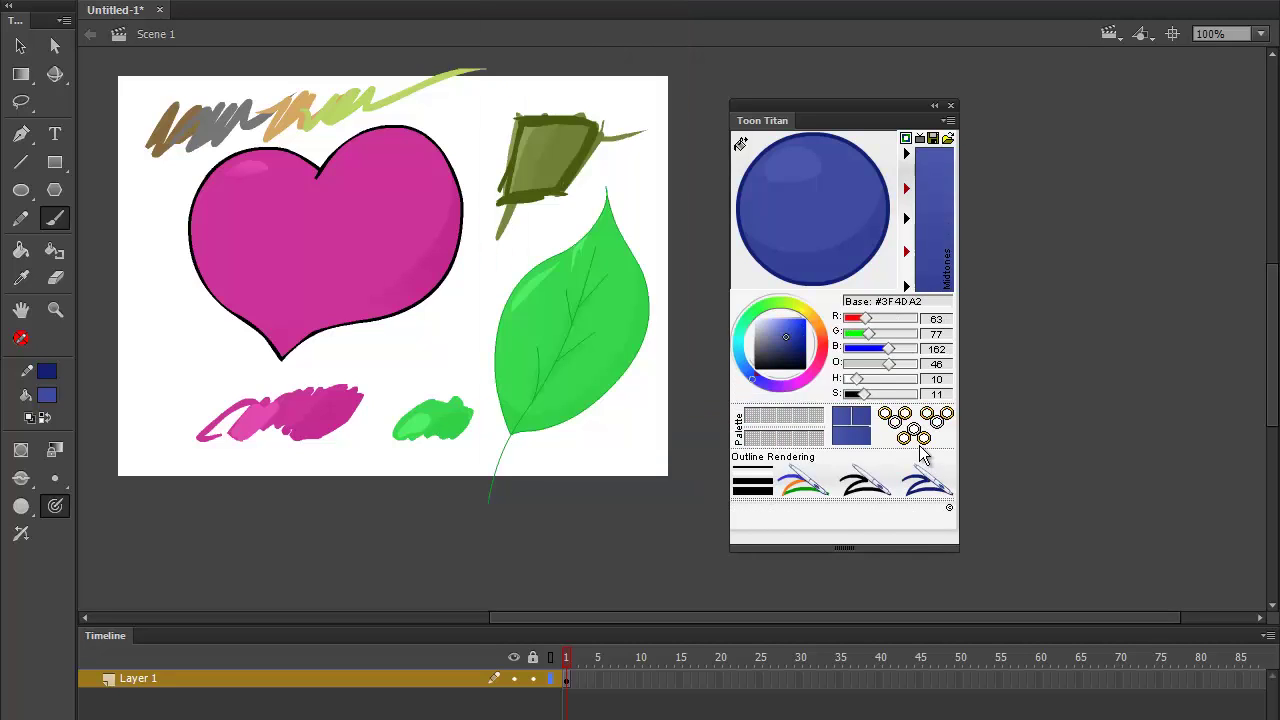
drag(771, 116, 777, 72)
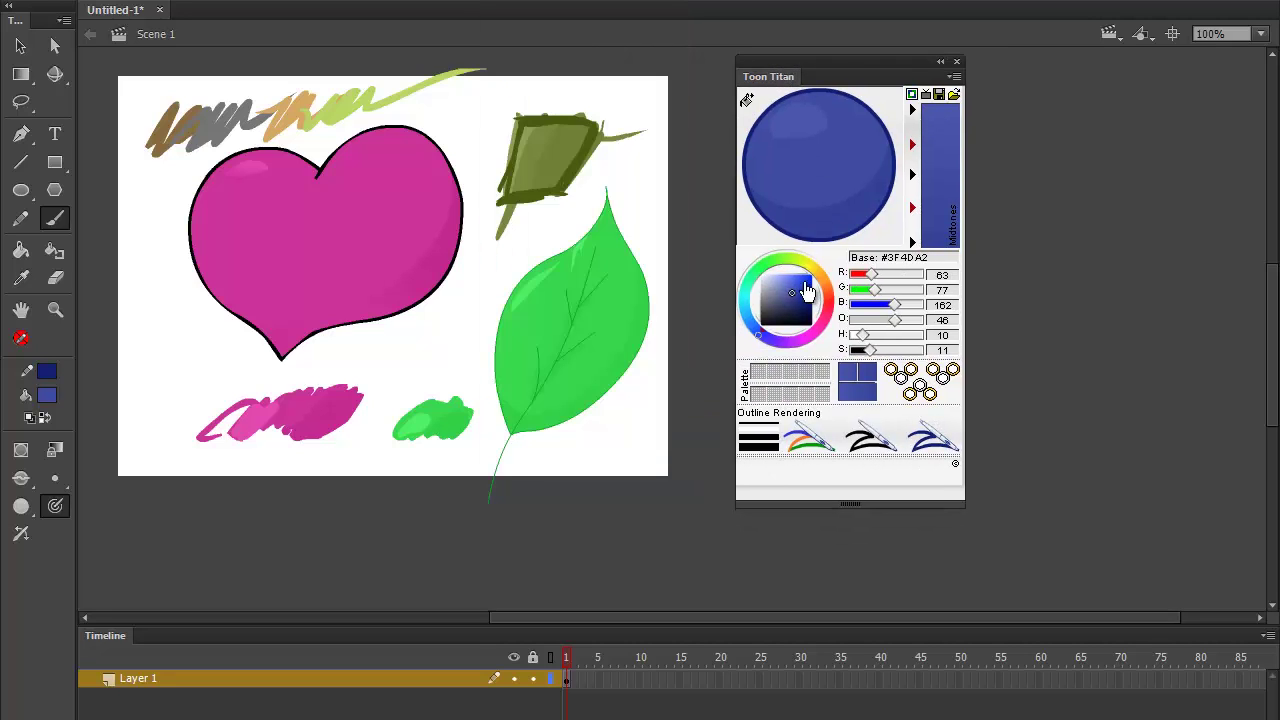
- Sample the heart's pink #CC3399 as the base colour and save it as a style for character Bob, object Tshirt
key(k)
key(i)
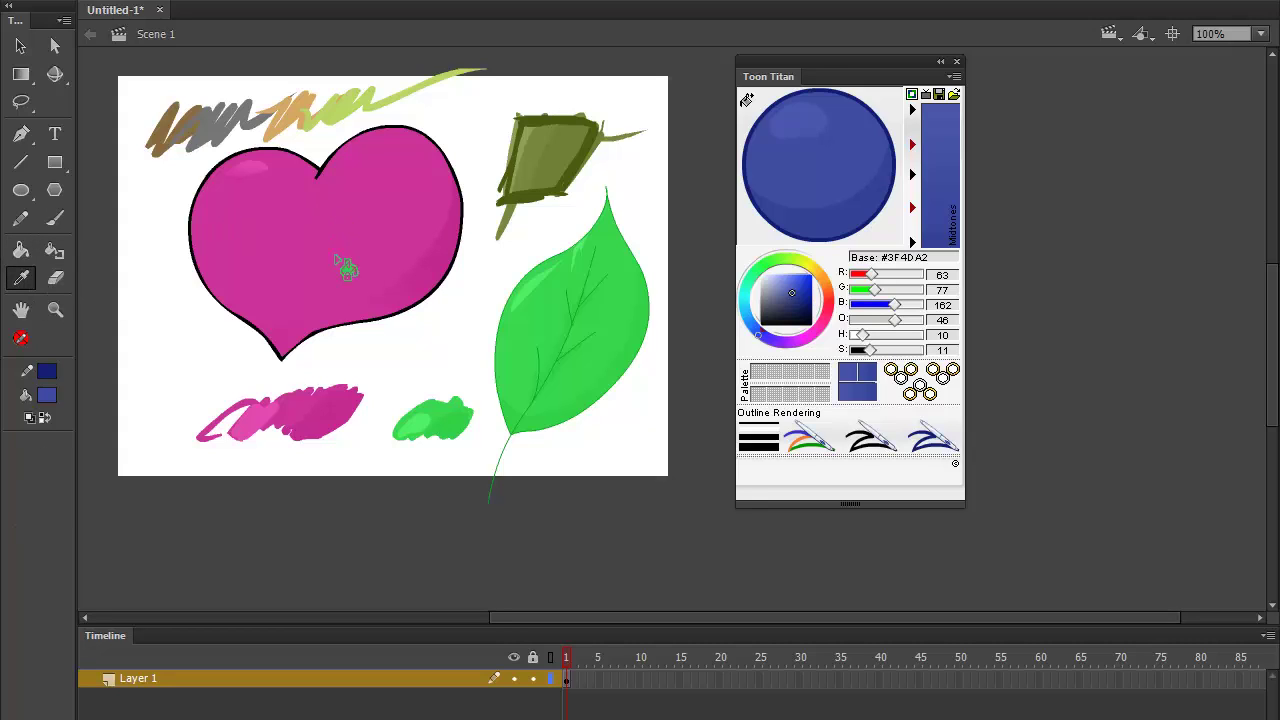
click(343, 266)
click(747, 100)
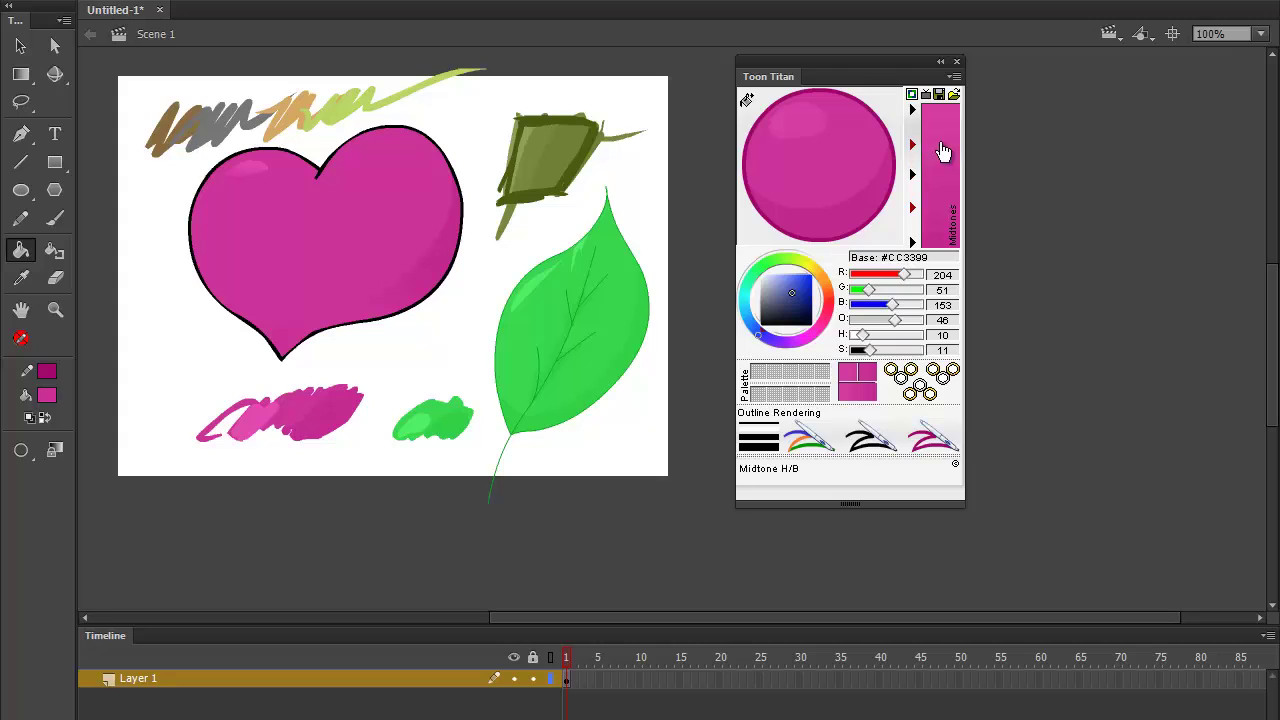
click(939, 96)
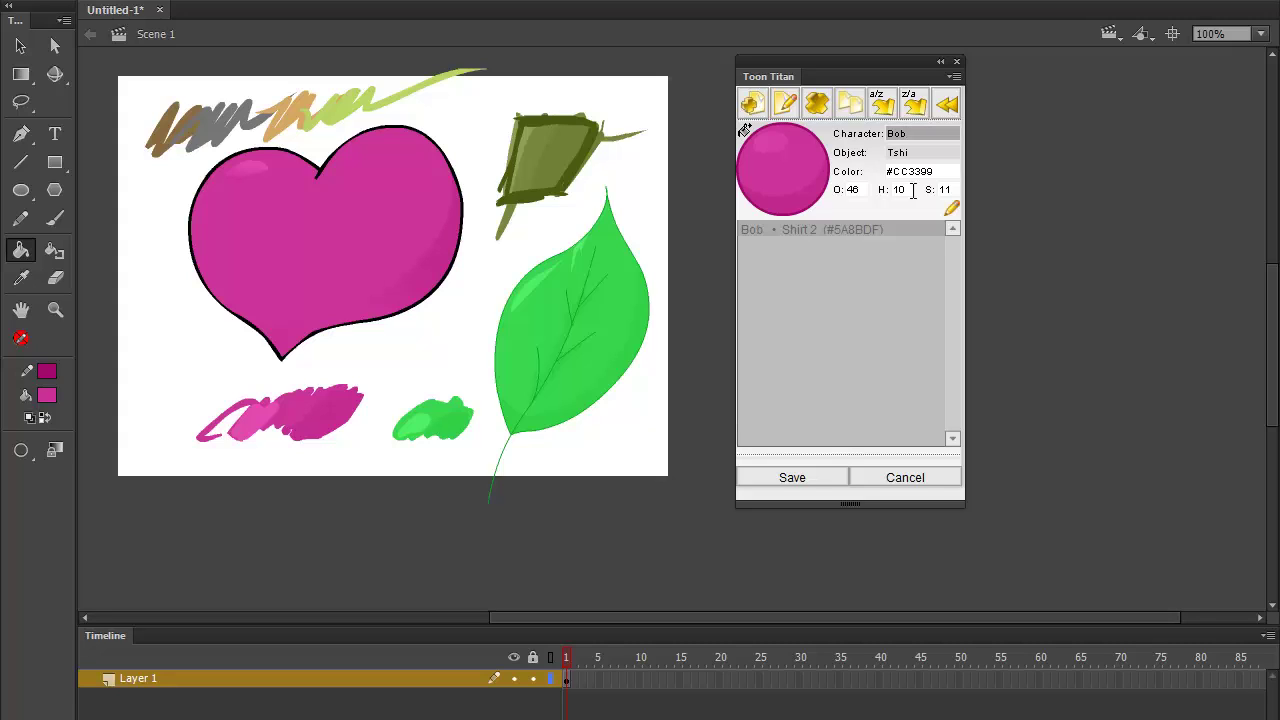
click(803, 477)
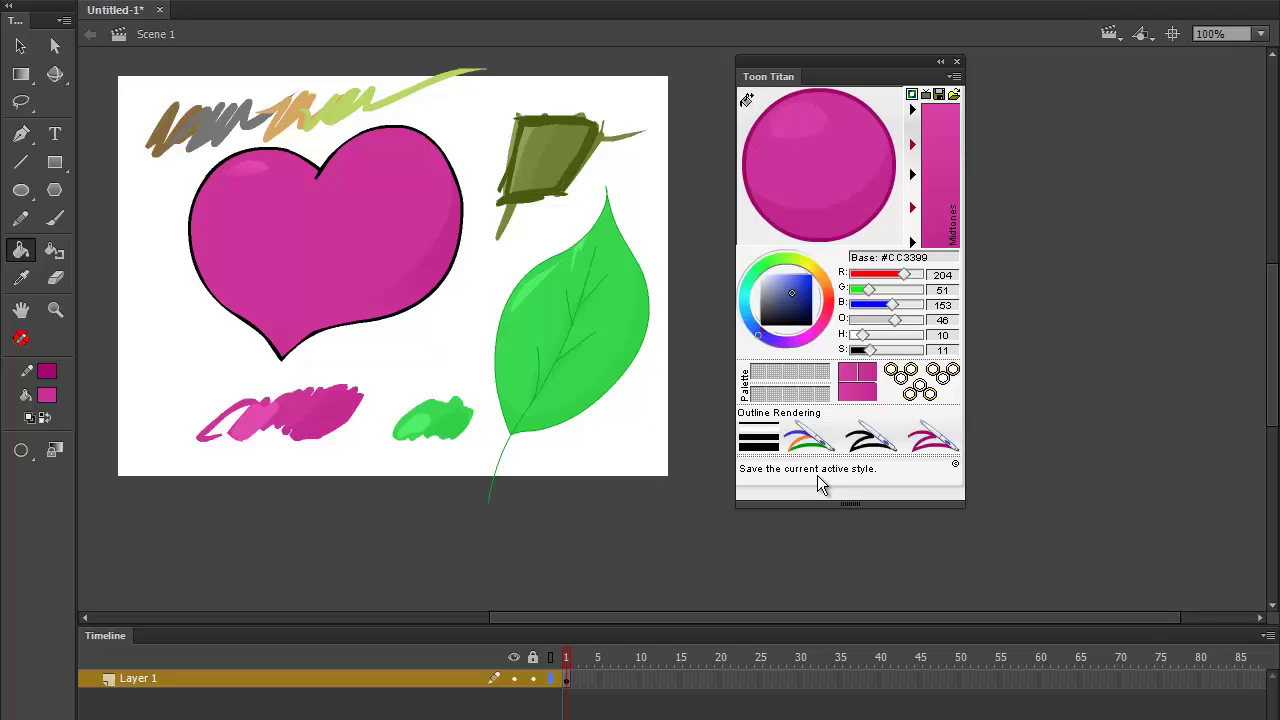
- Close and reopen the Toon Titan panel and open its list of saved styles
click(957, 66)
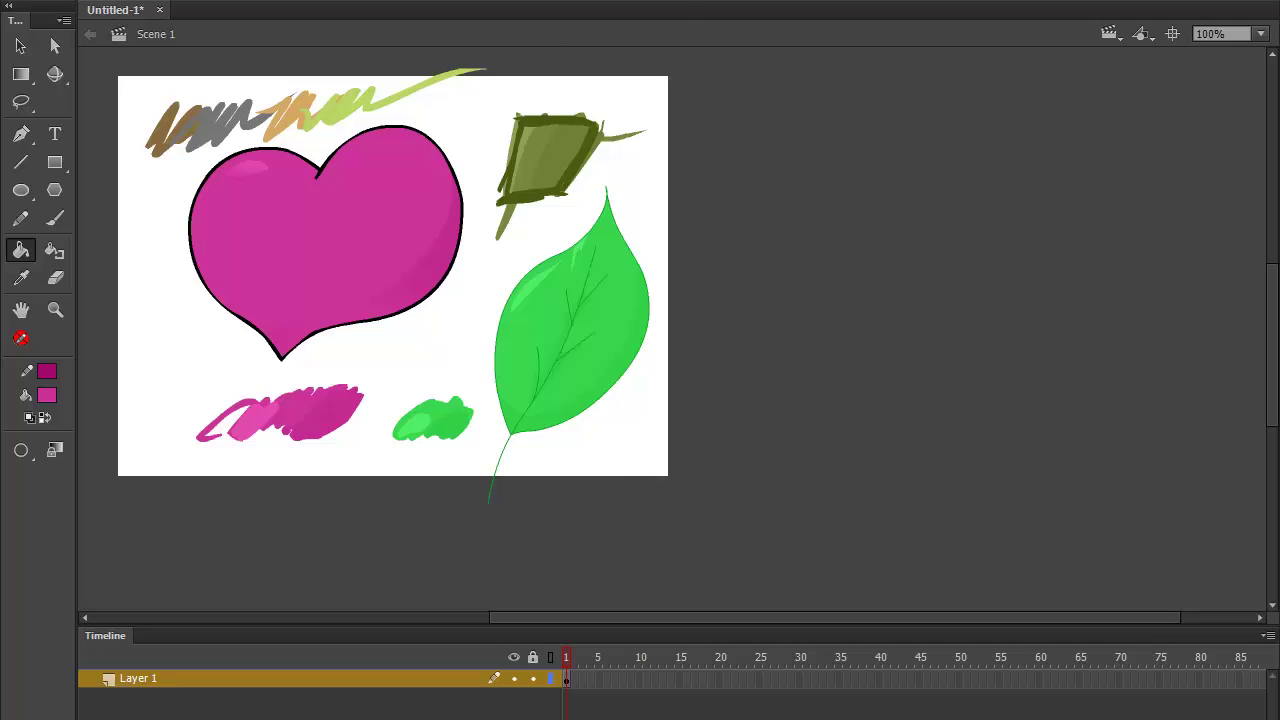
click(505, 0)
mouse_move(571, 383)
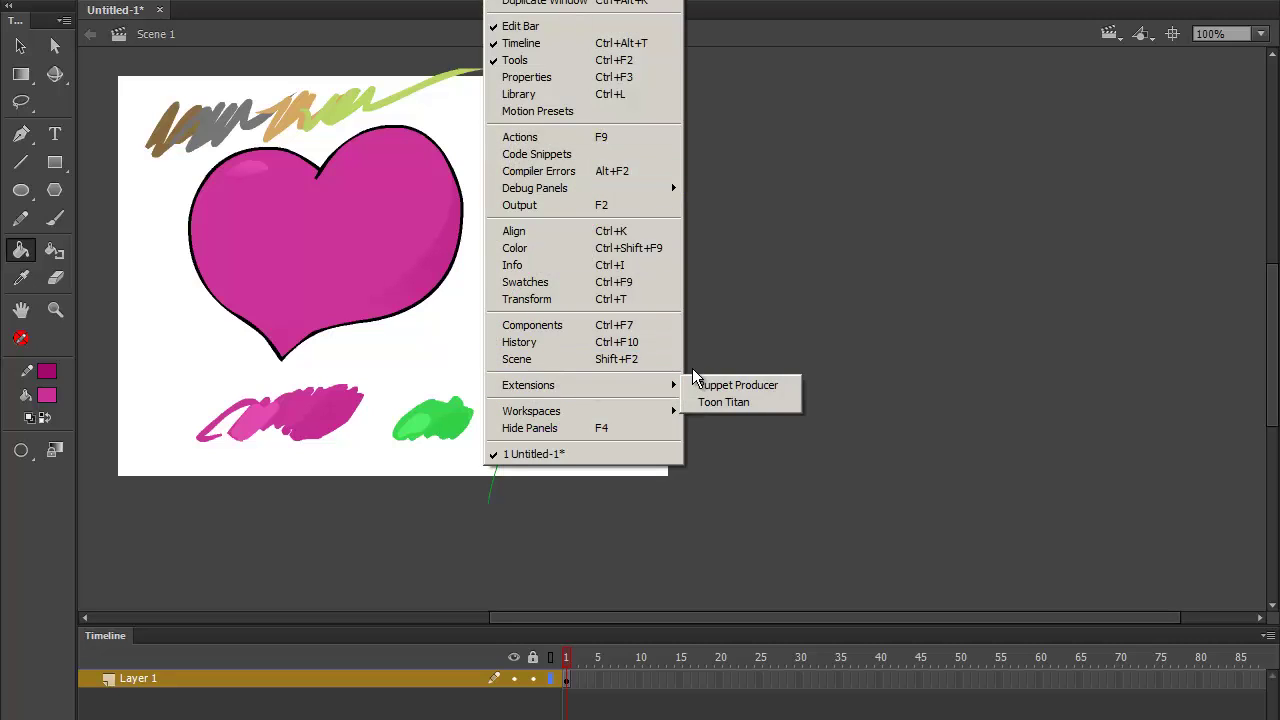
click(757, 403)
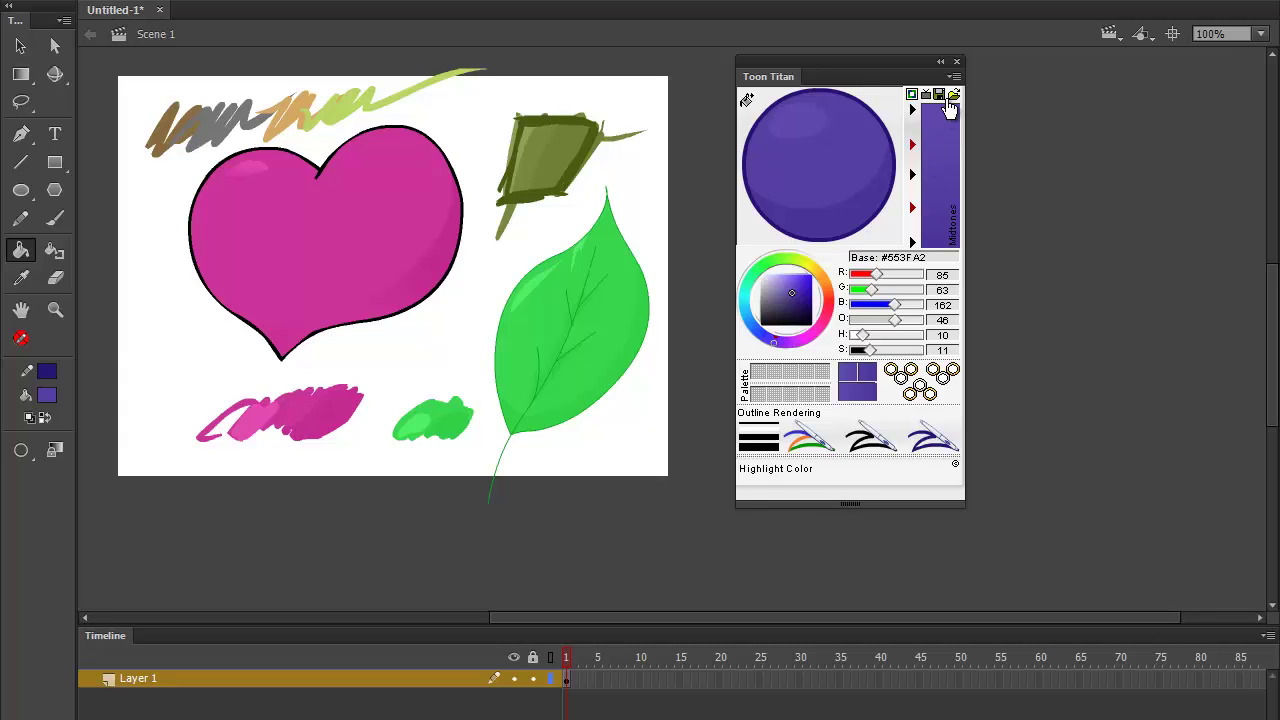
click(951, 100)
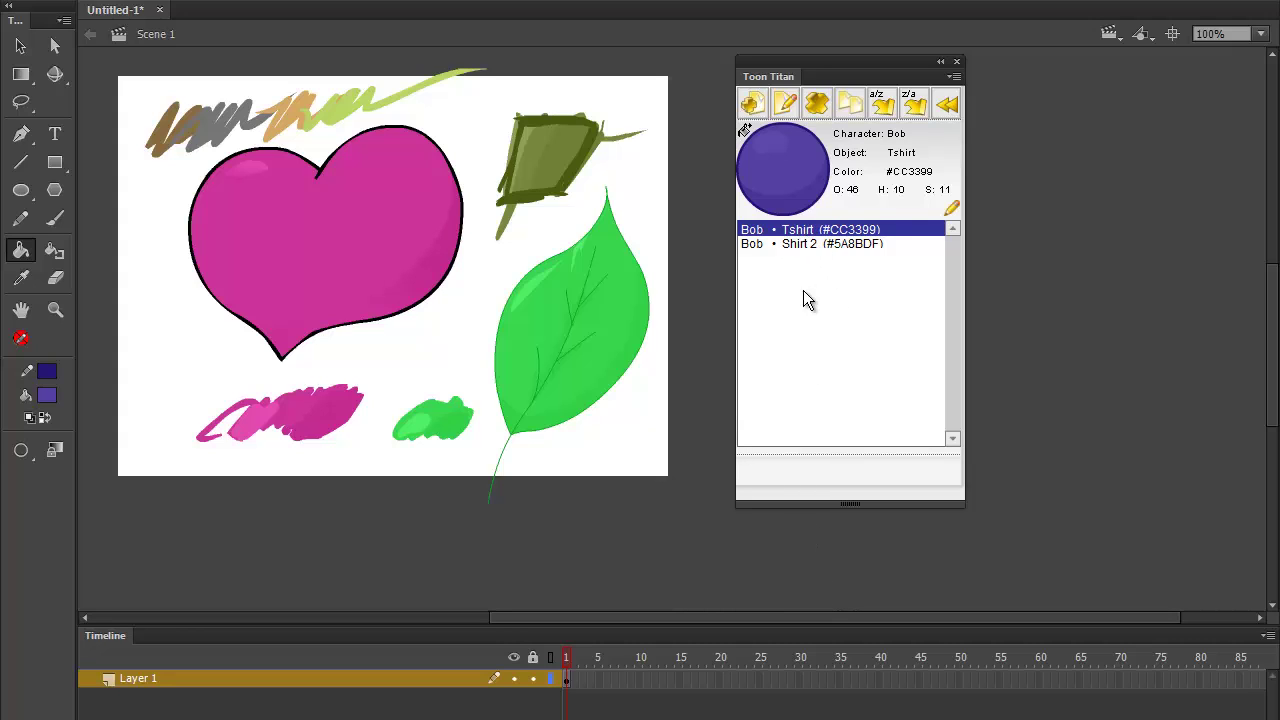
- Alternate between the saved Shirt 2 and Tshirt styles, ending with Tshirt #CC3399 loaded
click(806, 244)
click(806, 232)
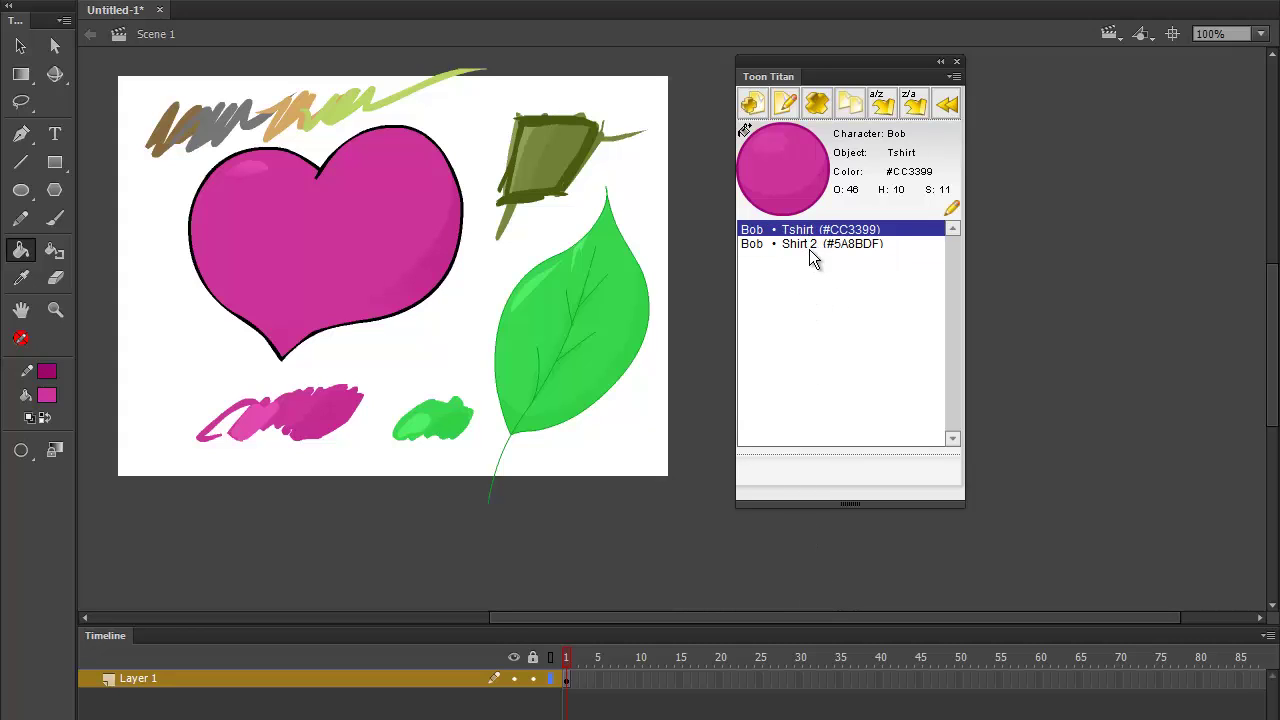
click(809, 243)
click(812, 230)
click(812, 244)
click(812, 230)
click(814, 243)
click(817, 231)
- Return to the colour mixer and brush a scribble in the Tshirt pink beside the heart's lower tip
click(947, 104)
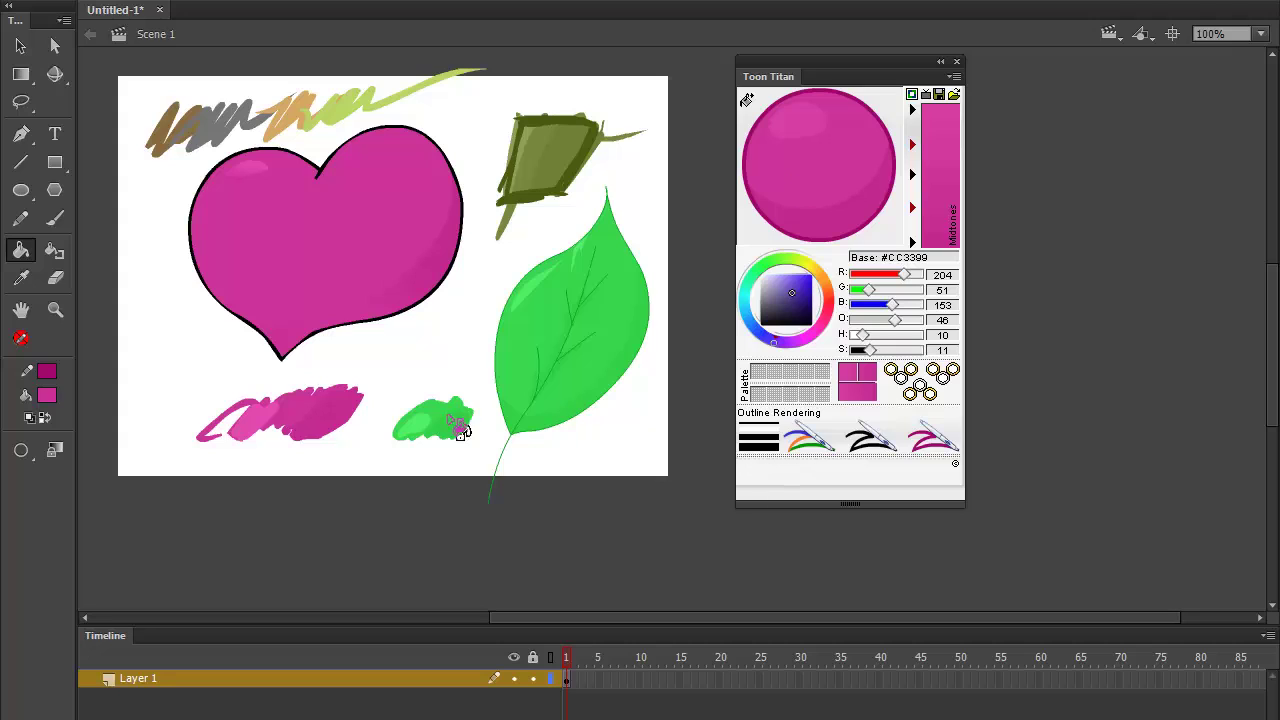
click(55, 218)
drag(157, 328, 264, 347)
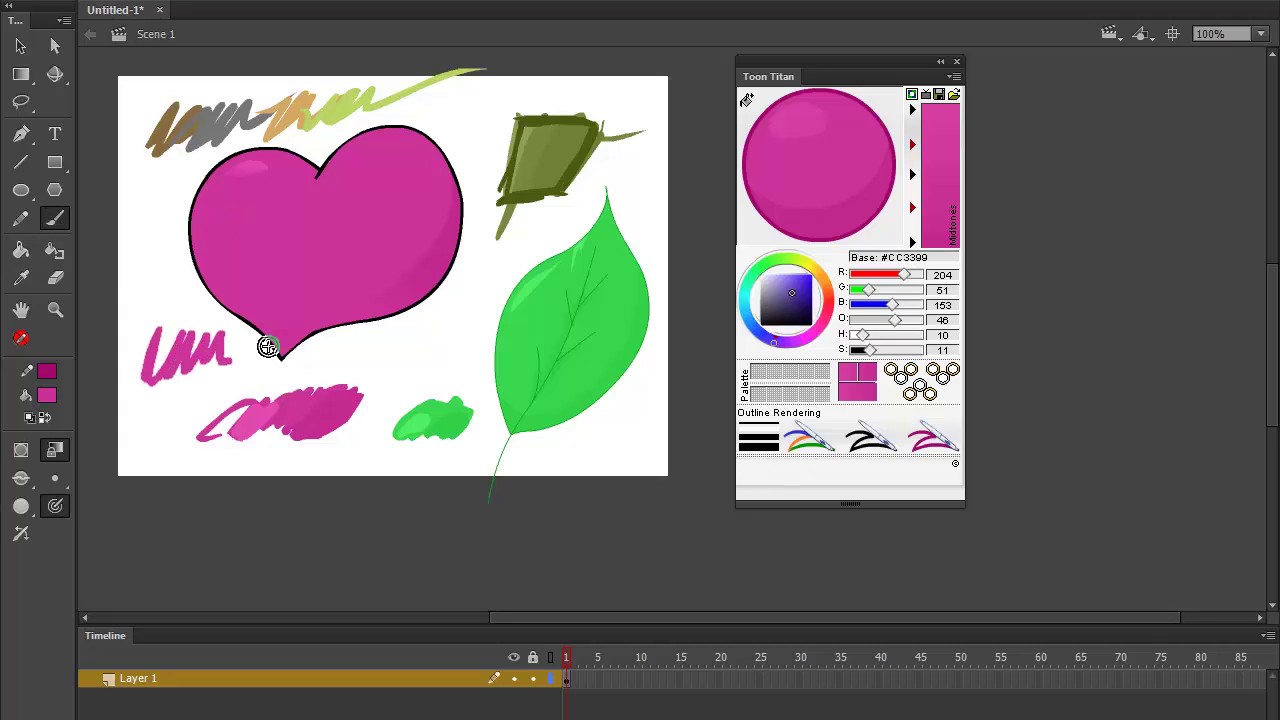
- Load Bob's saved Shirt 2 style #5A8BDF and brush a blue scribble over the pink scribble beside the heart's lower tip
click(954, 96)
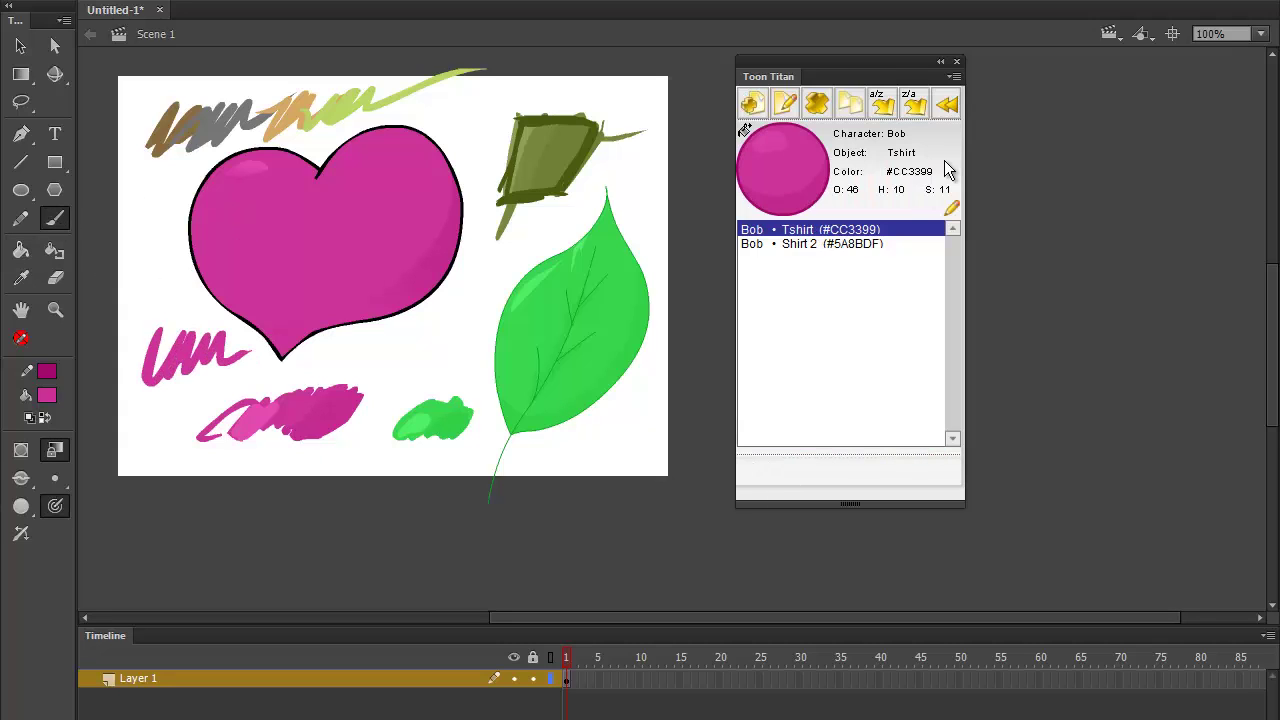
click(849, 246)
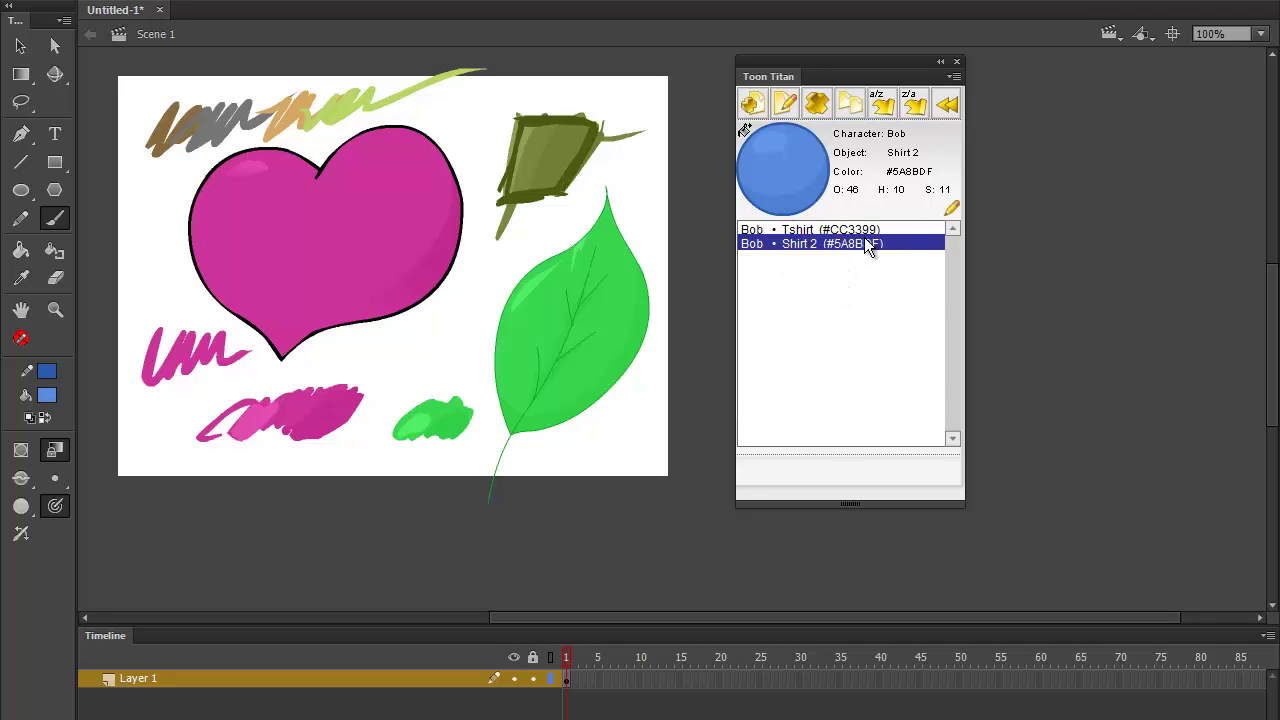
click(947, 104)
mouse_move(159, 408)
mouse_down()
mouse_move(199, 363)
mouse_move(225, 392)
mouse_move(281, 358)
mouse_up()
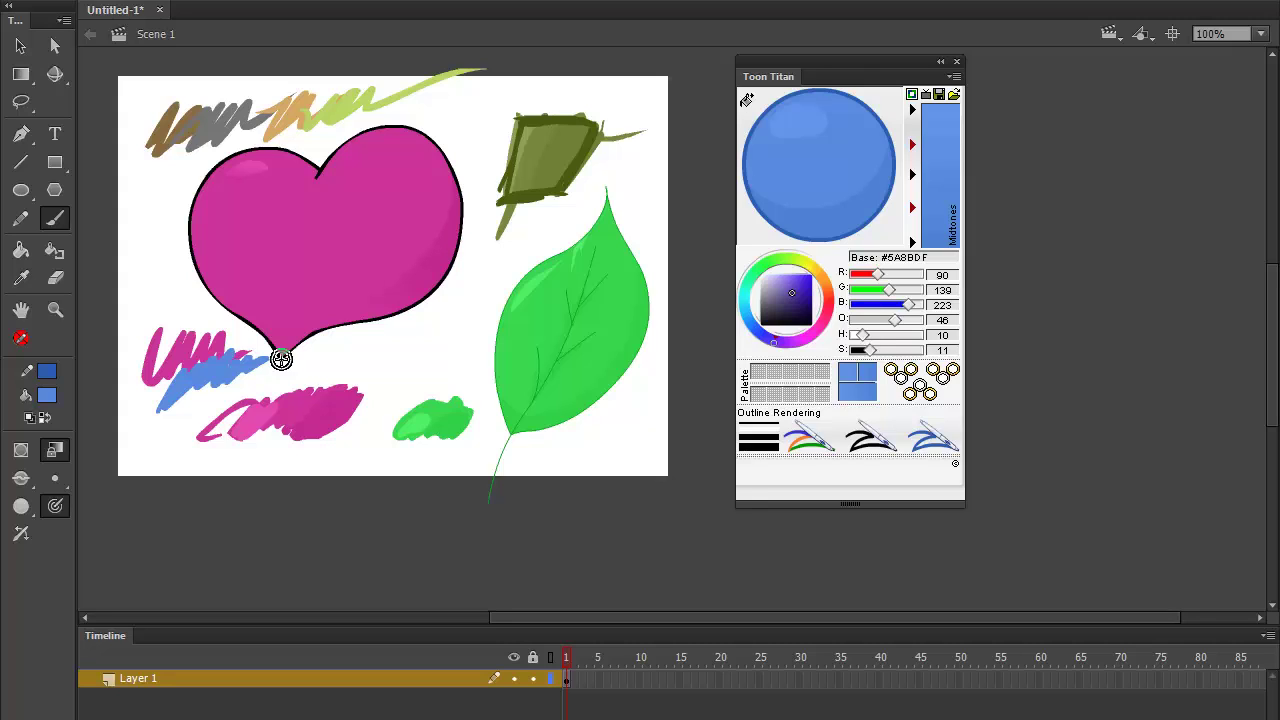
- Delete Bob's Tshirt style #CC3399 from the saved styles
click(953, 93)
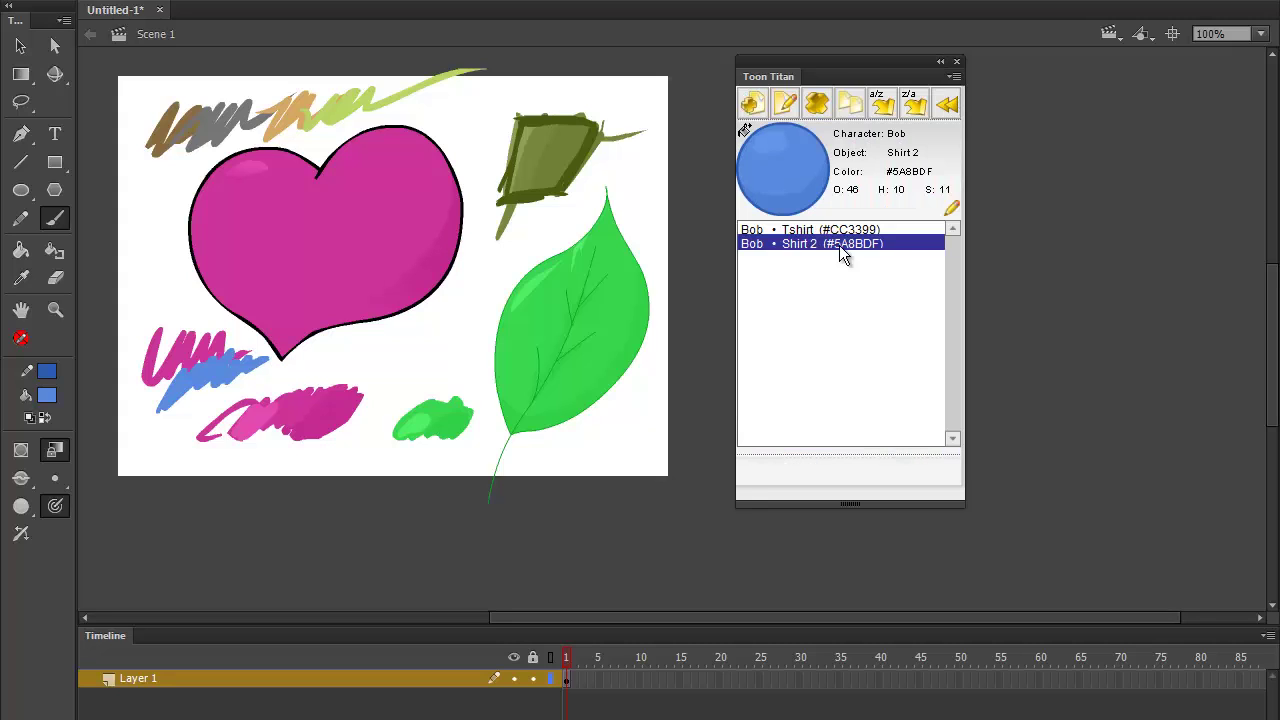
click(880, 230)
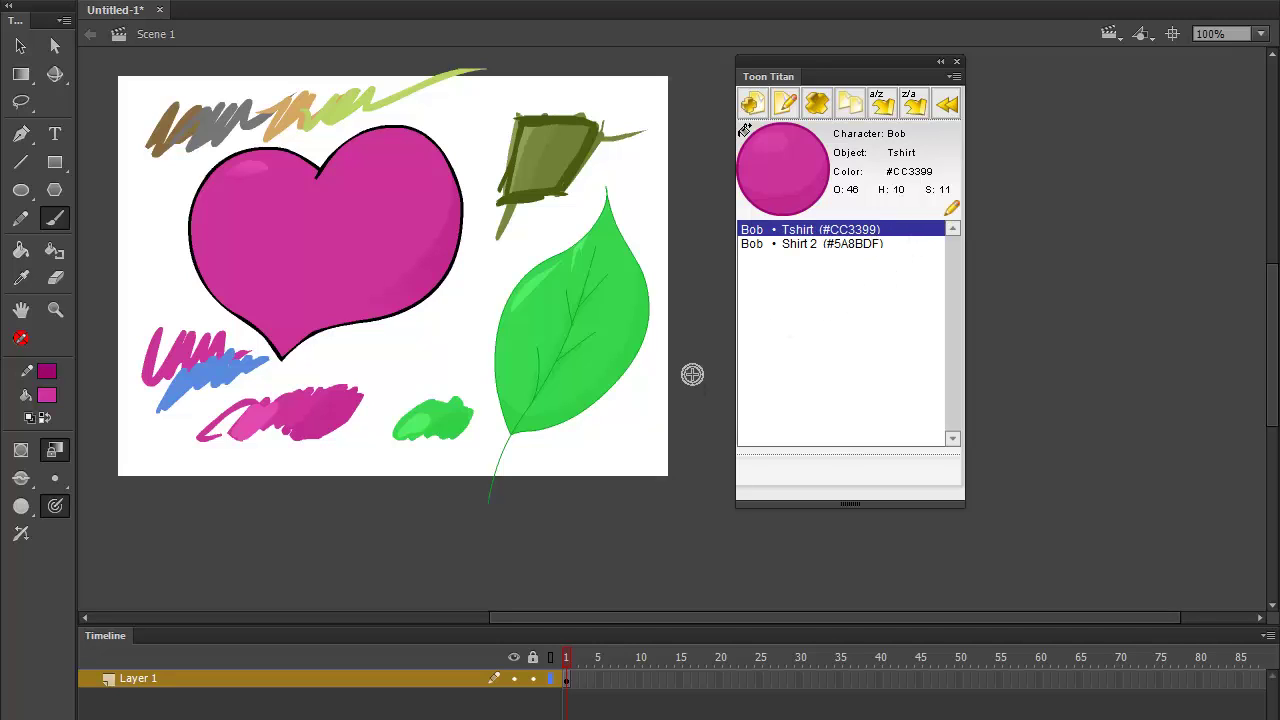
click(816, 102)
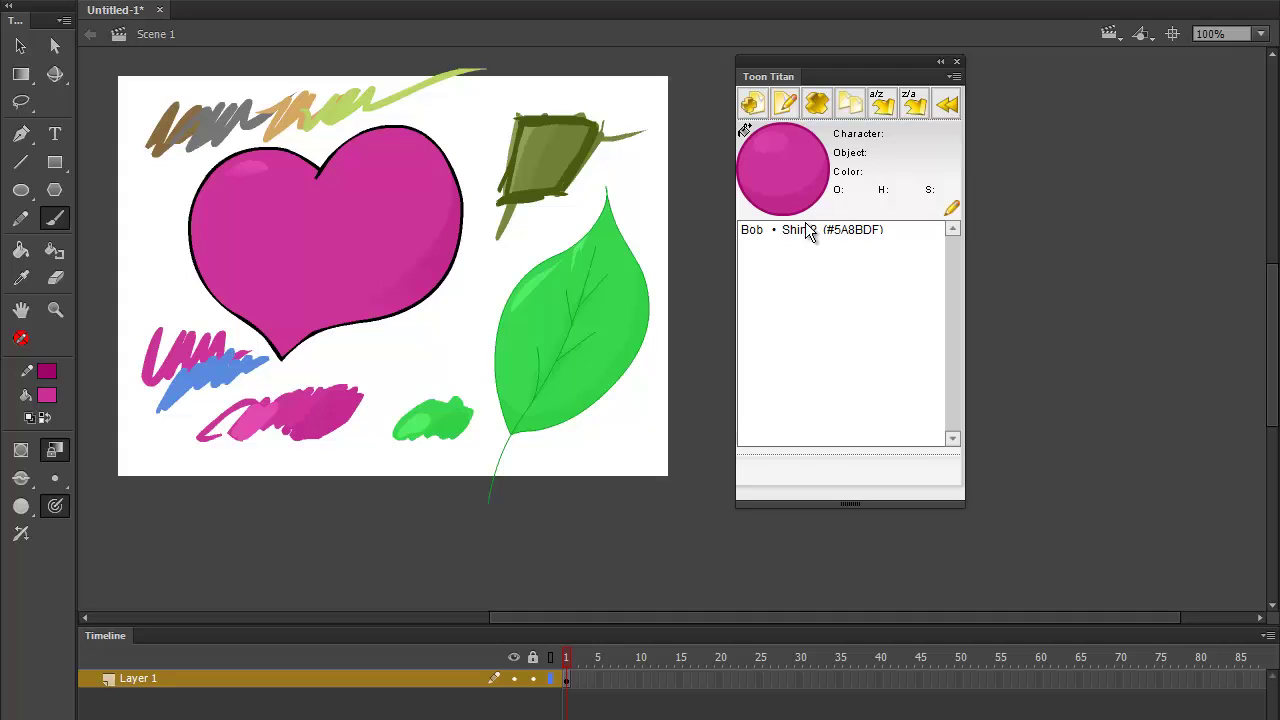
- Create and save a style for character jim, object pant, with colour #846534, O 1, H 2 and S 2
click(755, 115)
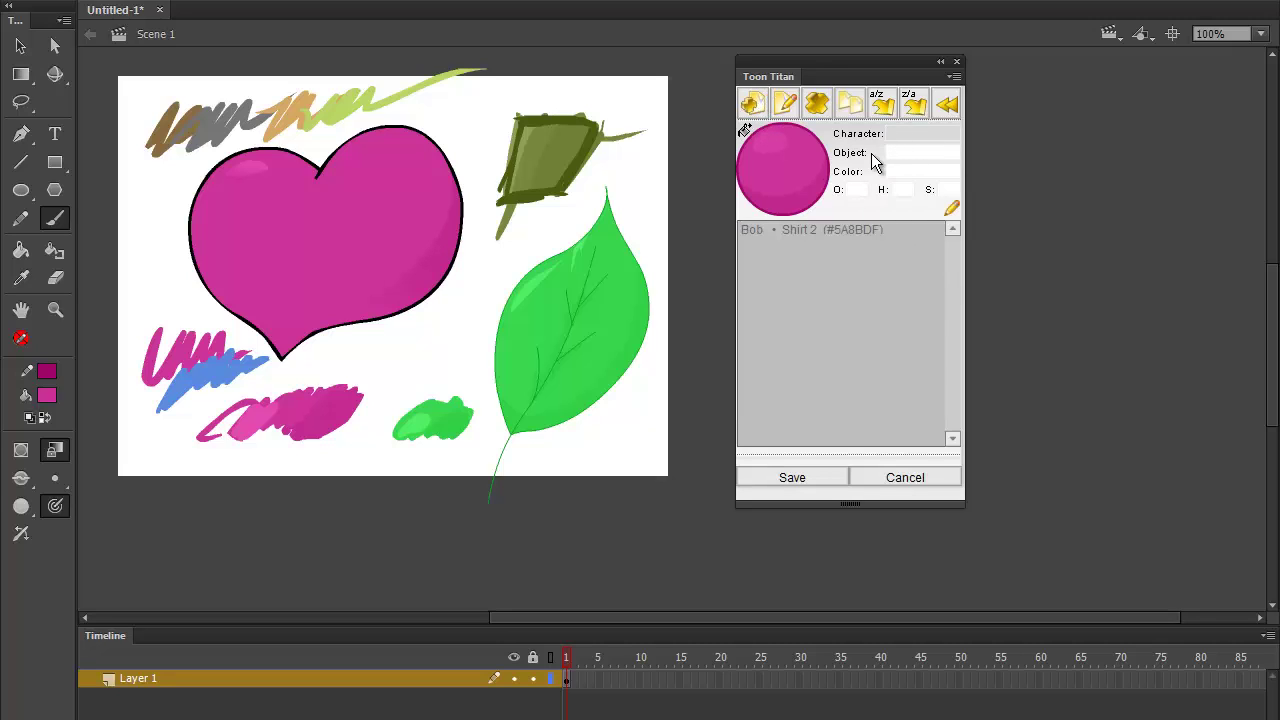
text(jim)
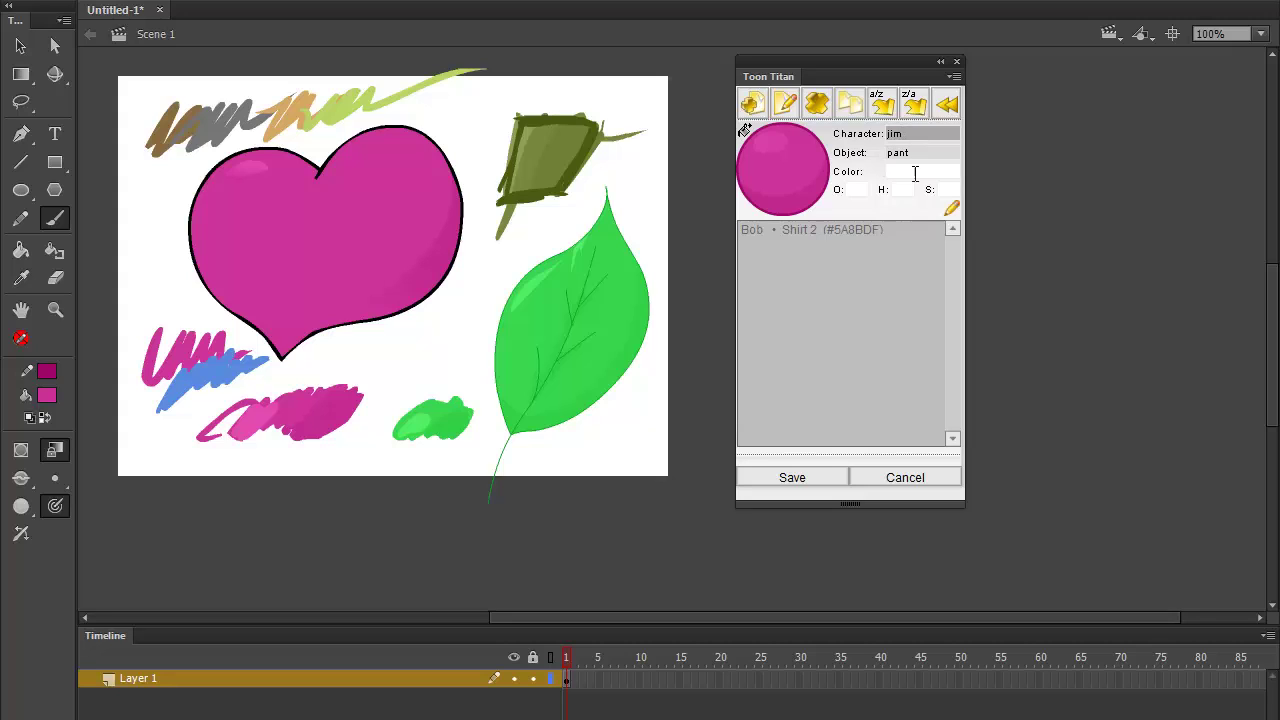
click(915, 172)
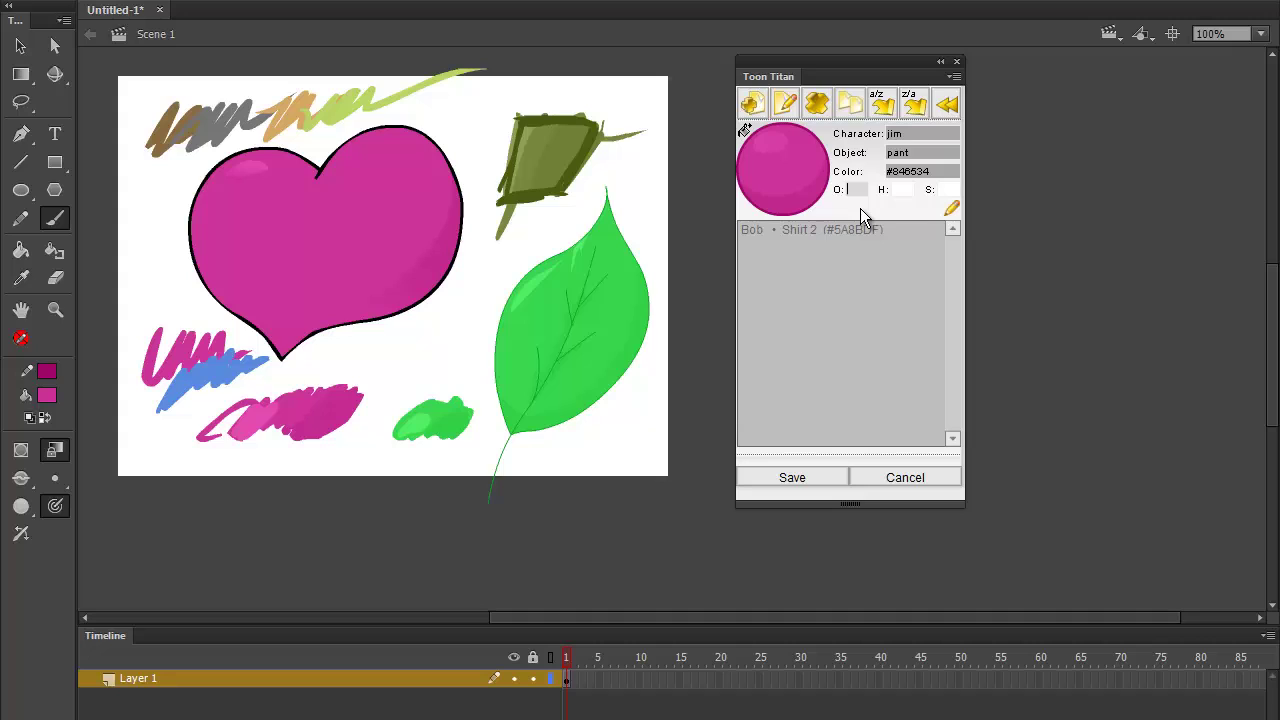
key(Tab)
text(2)
key(Tab)
text(2)
click(797, 475)
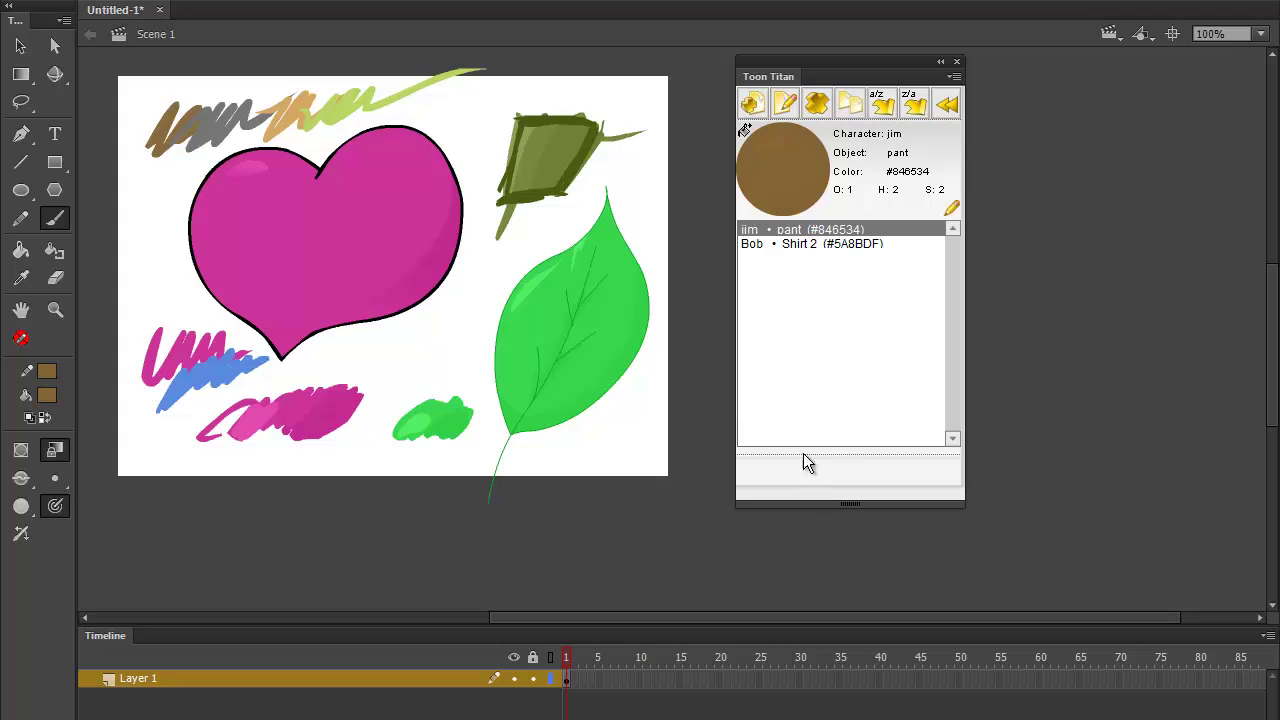
- Check jim's pant style in the colour mixer, set its saved highlight value H to 4 and save it
click(823, 330)
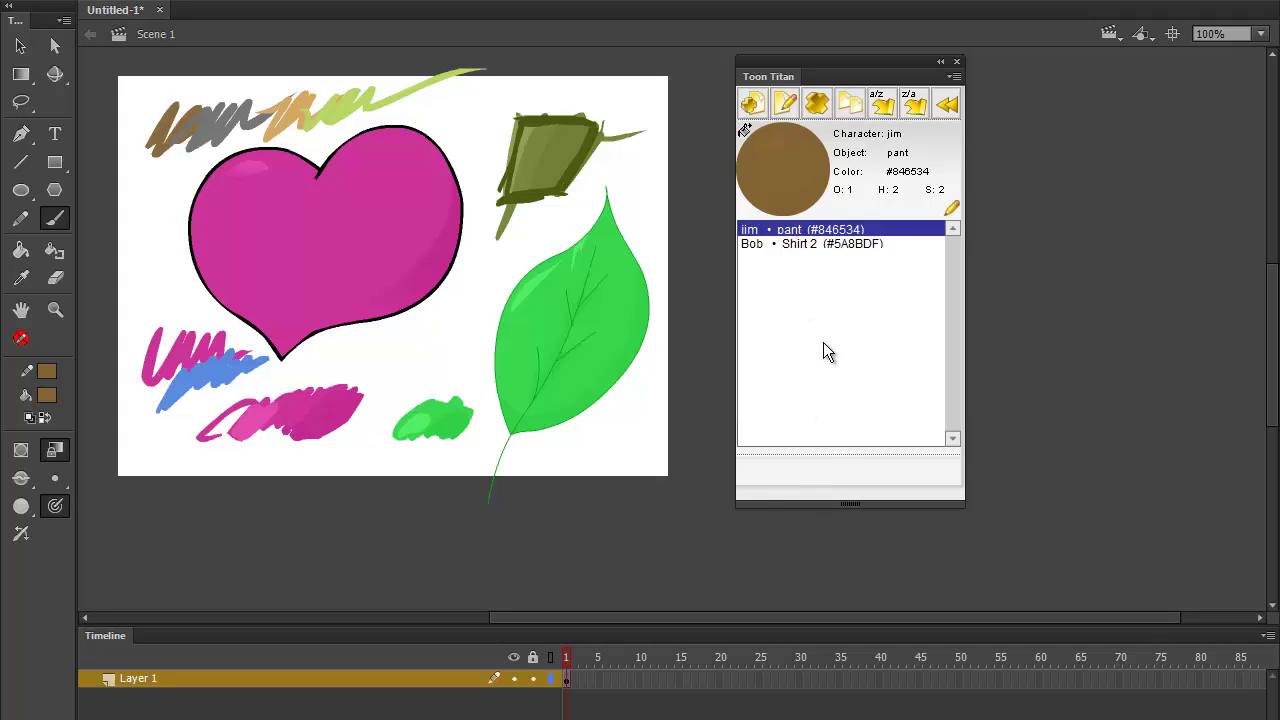
click(948, 105)
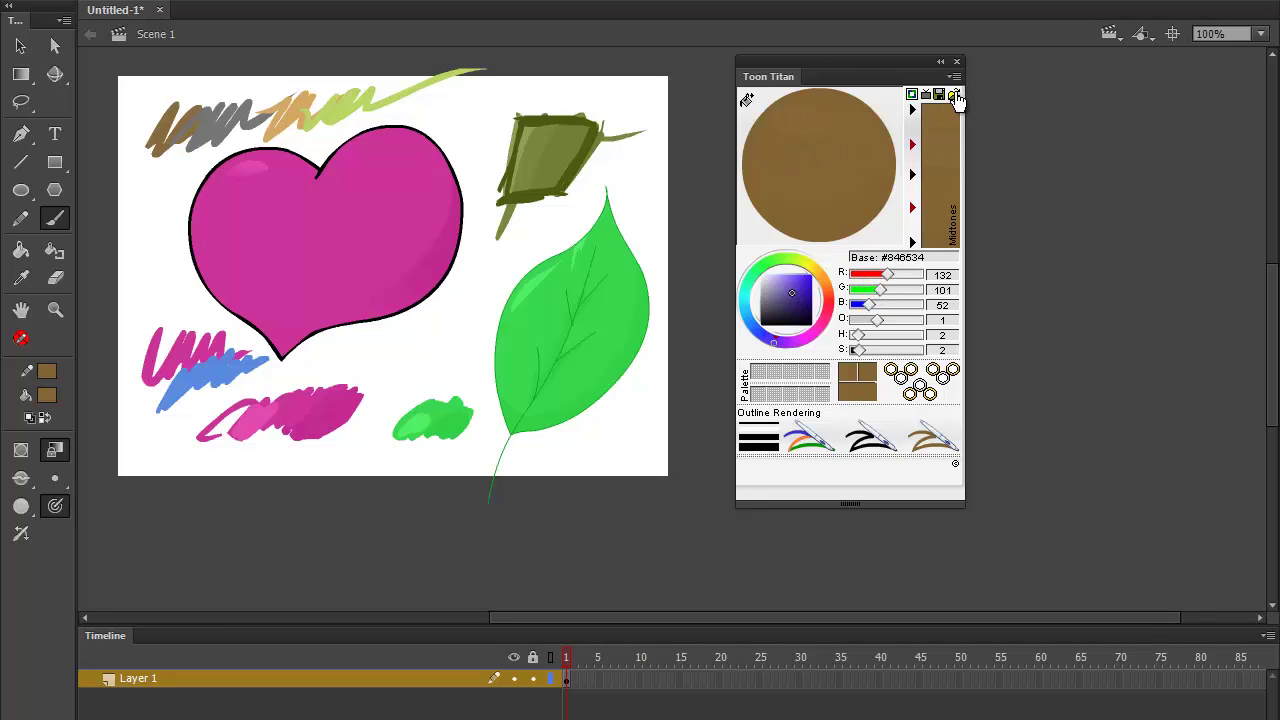
click(955, 97)
click(788, 106)
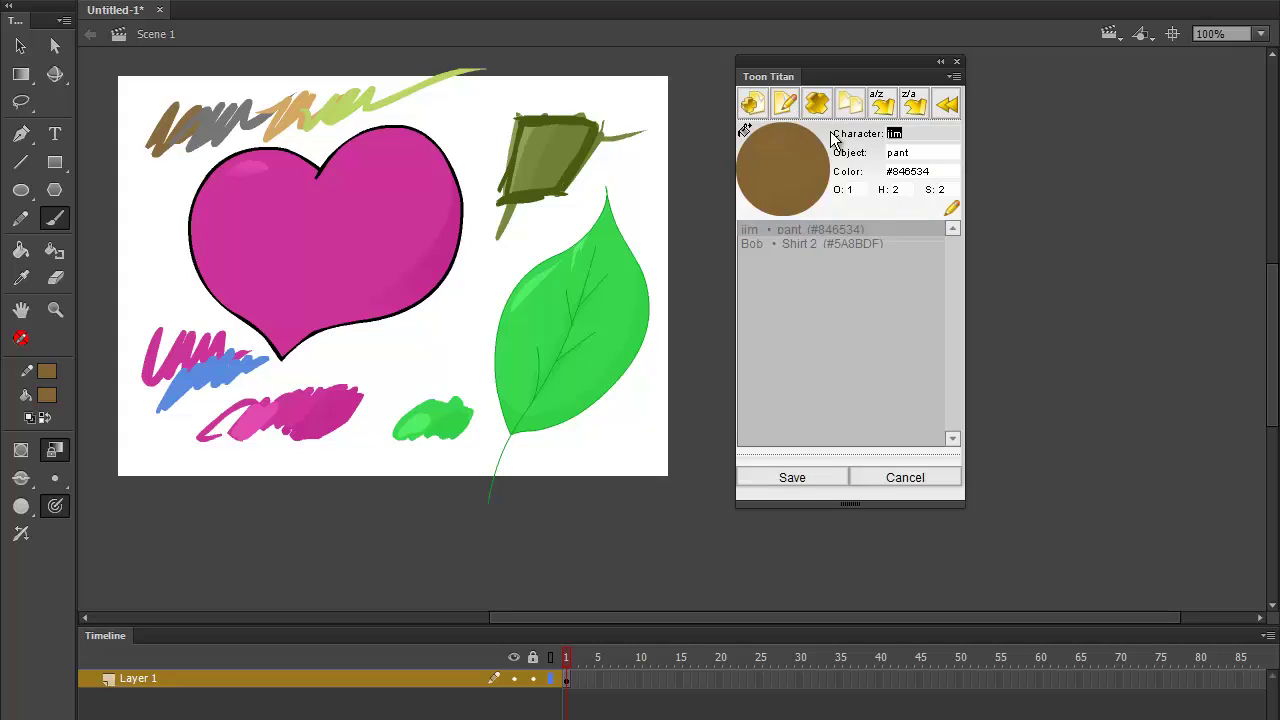
double_click(899, 189)
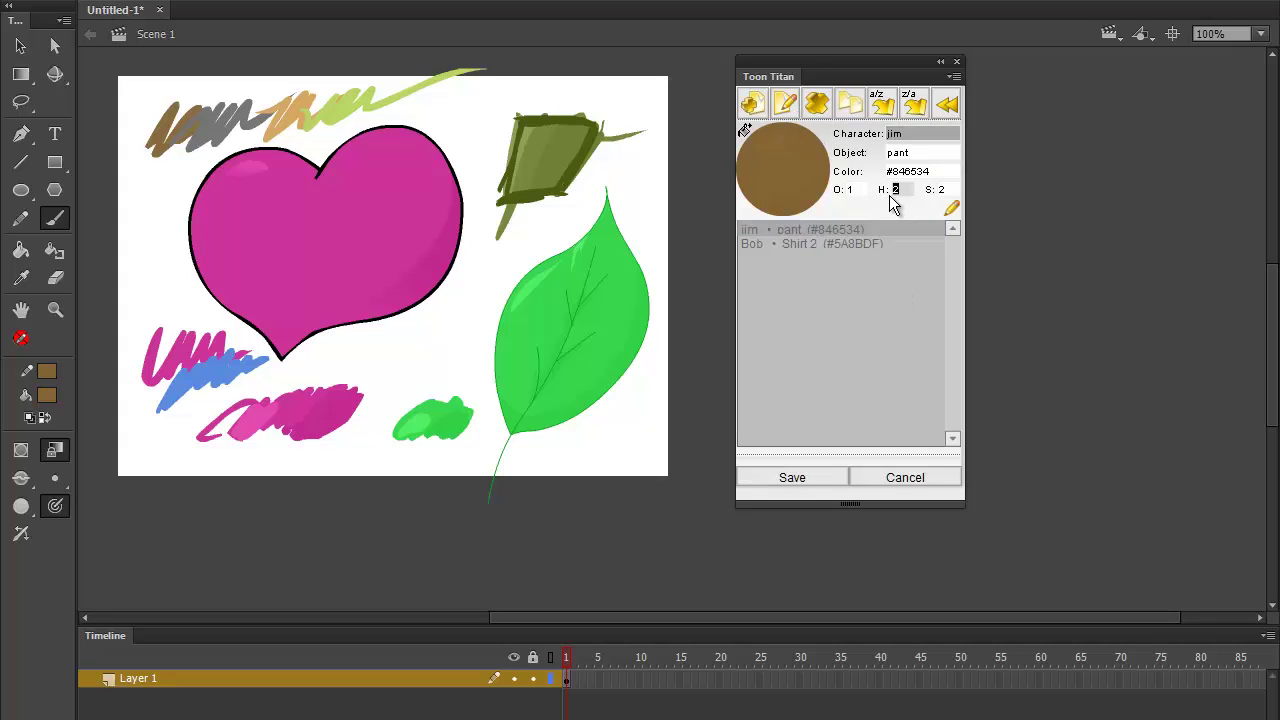
text(4)
click(941, 189)
click(811, 479)
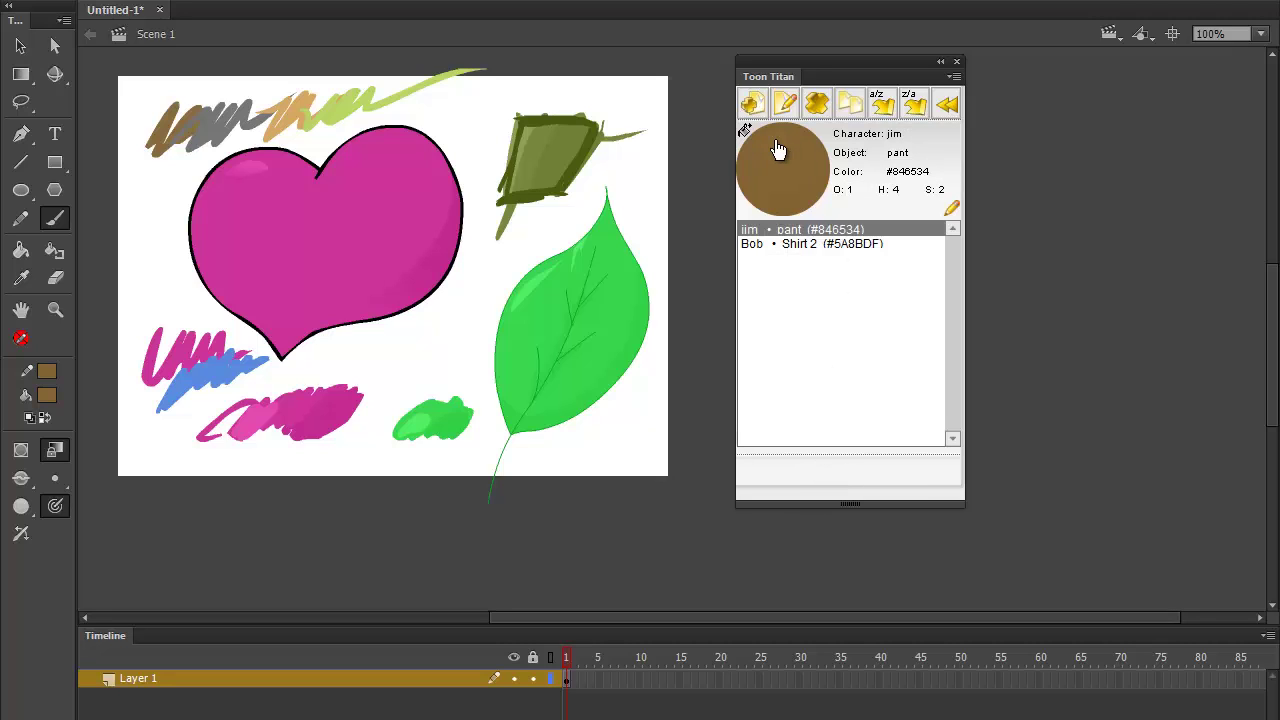
- Adjust the brown to O 19, H 21 and S 10 in the colour mixer, and cancel saving it as a new style
click(947, 103)
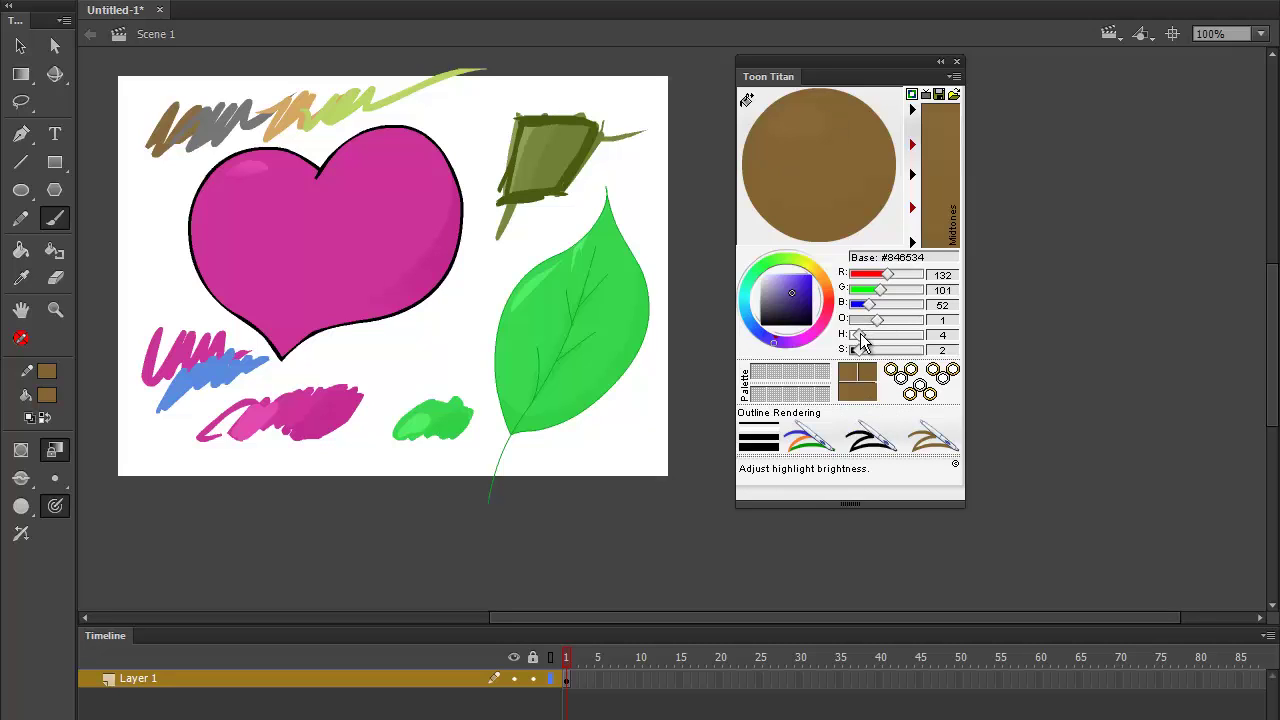
drag(858, 334, 884, 330)
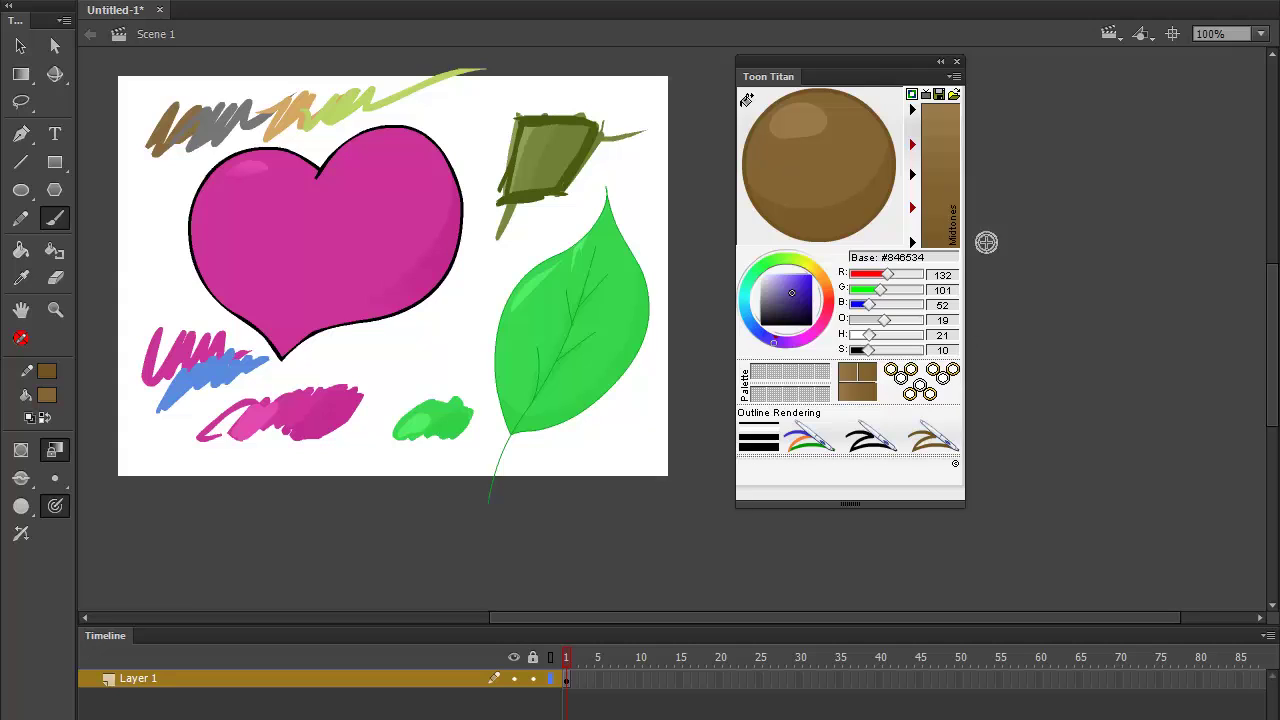
click(942, 97)
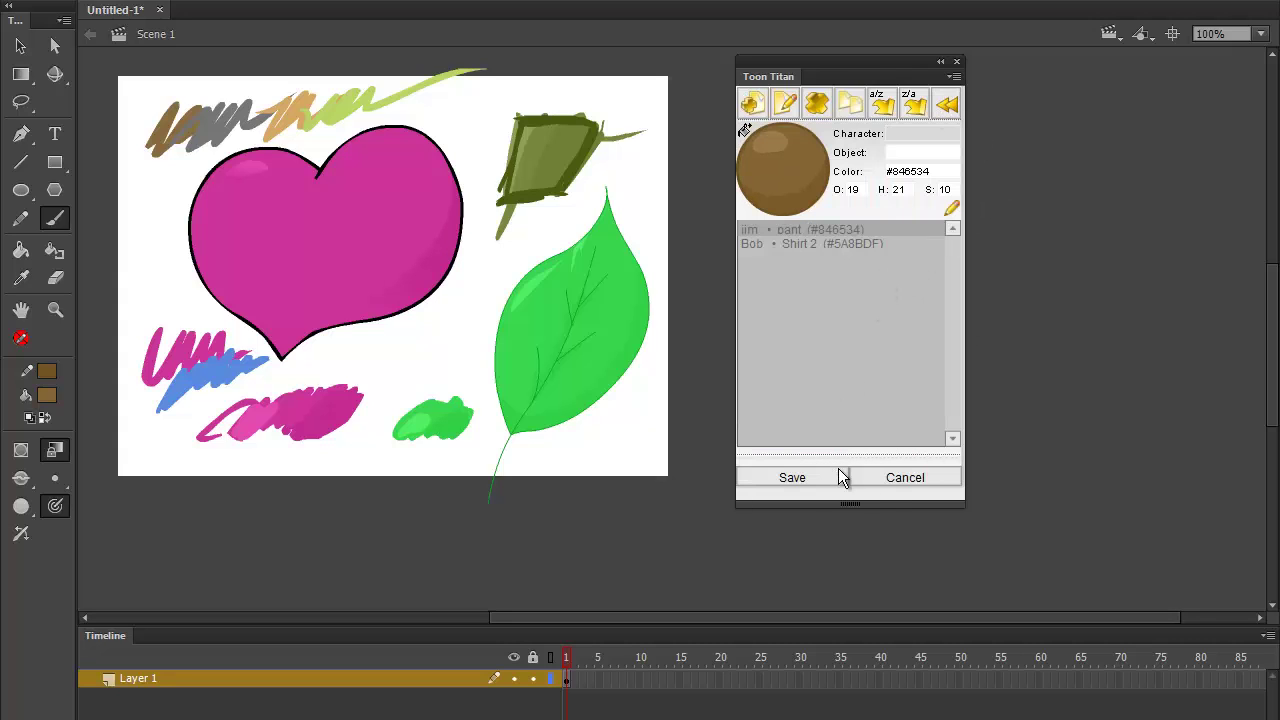
click(893, 481)
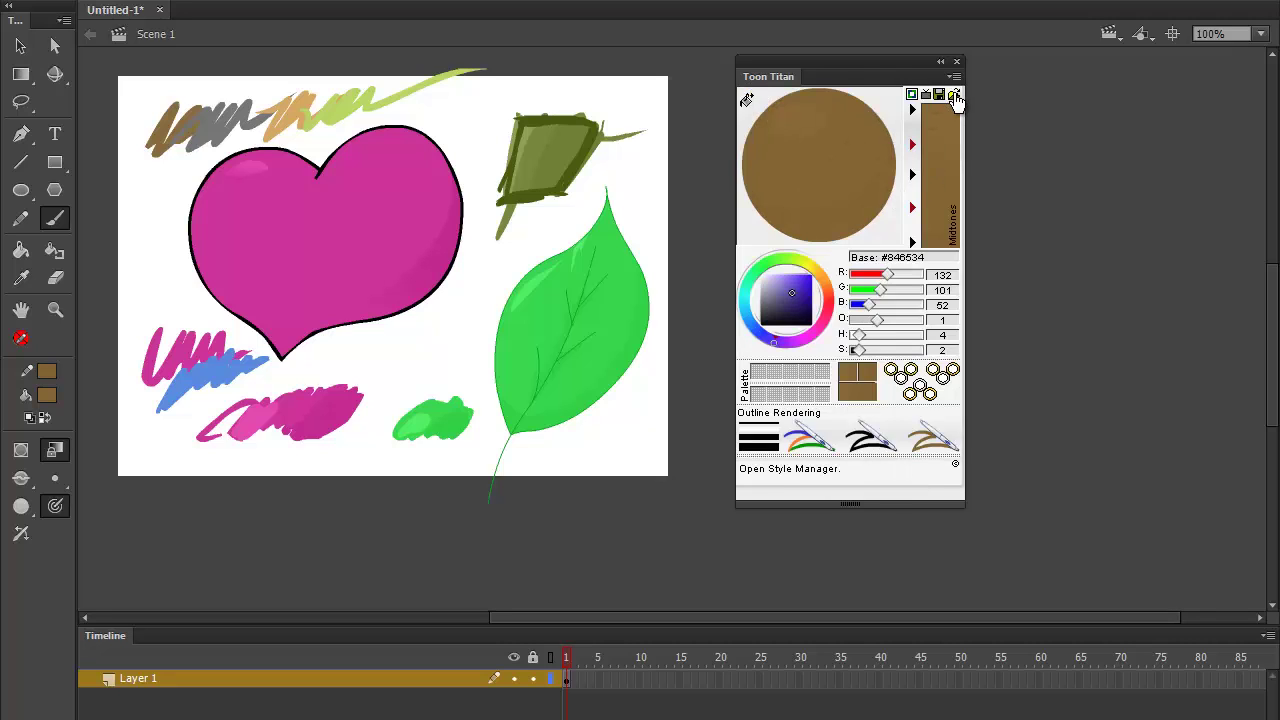
- Edit jim's saved pant style to O 18, H 21 and S 10, and save the changes
click(947, 97)
click(890, 231)
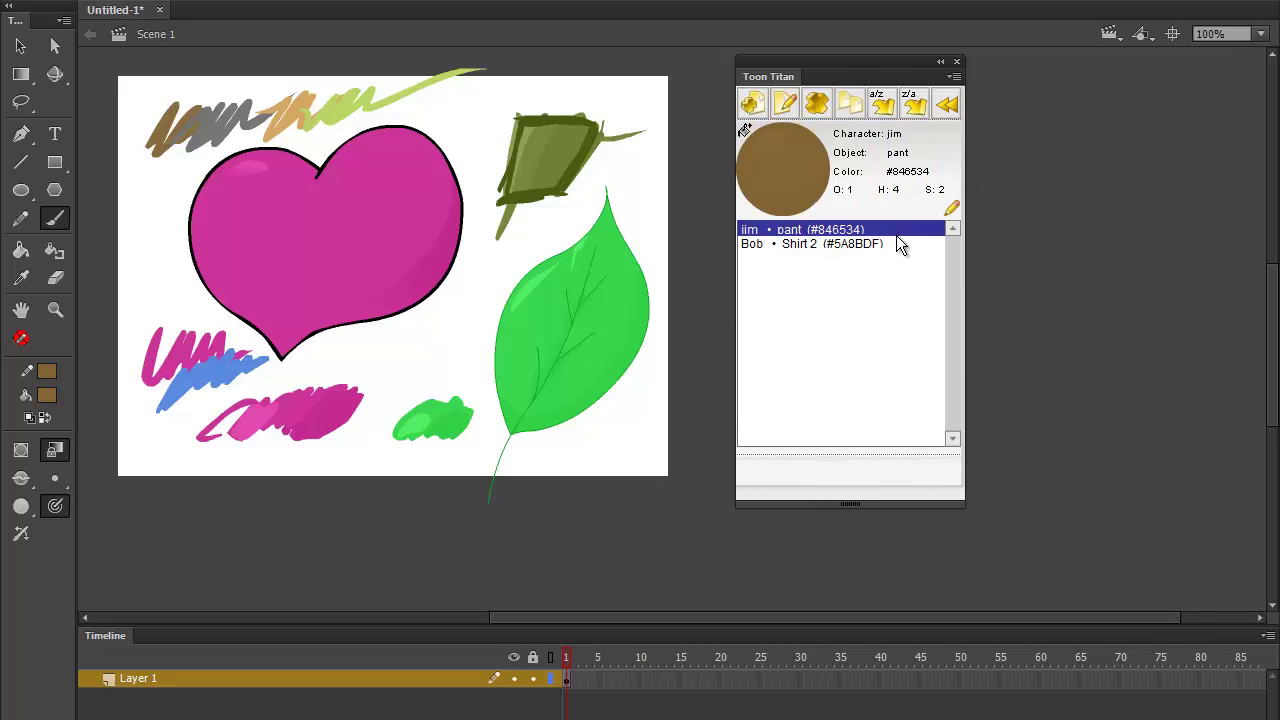
click(786, 105)
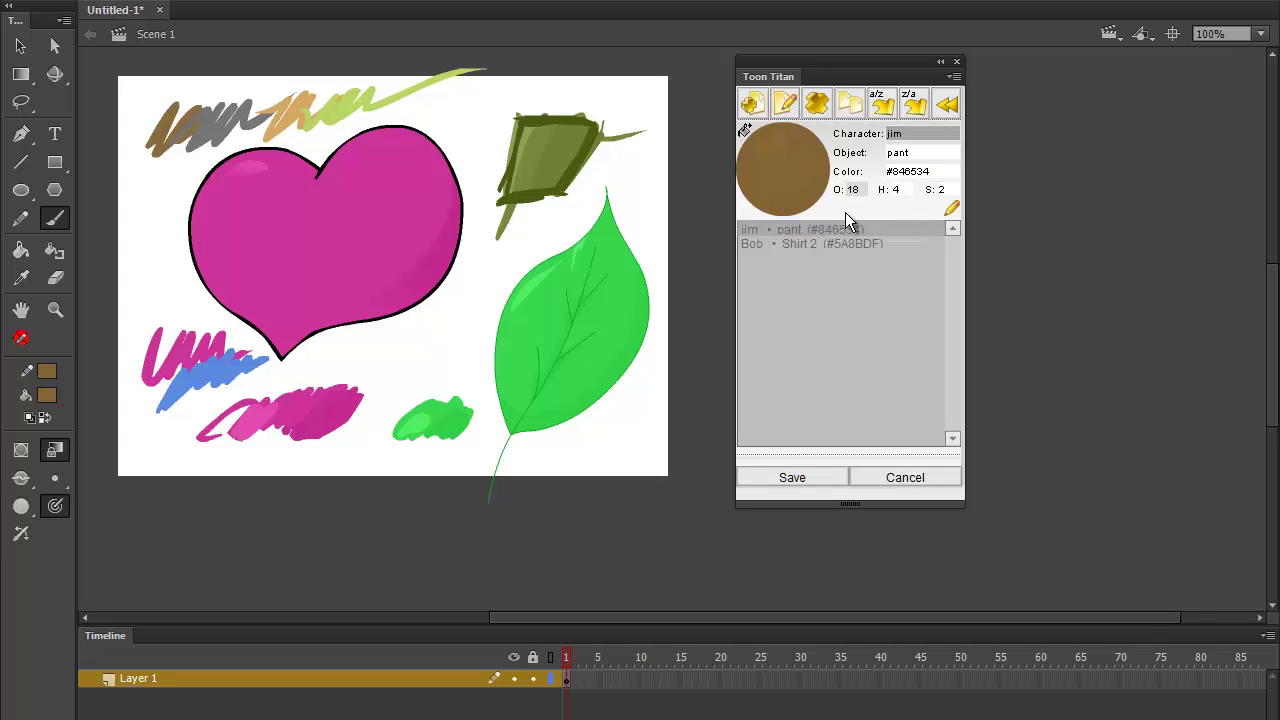
key(Tab)
text(21)
key(Tab)
text(10)
click(821, 478)
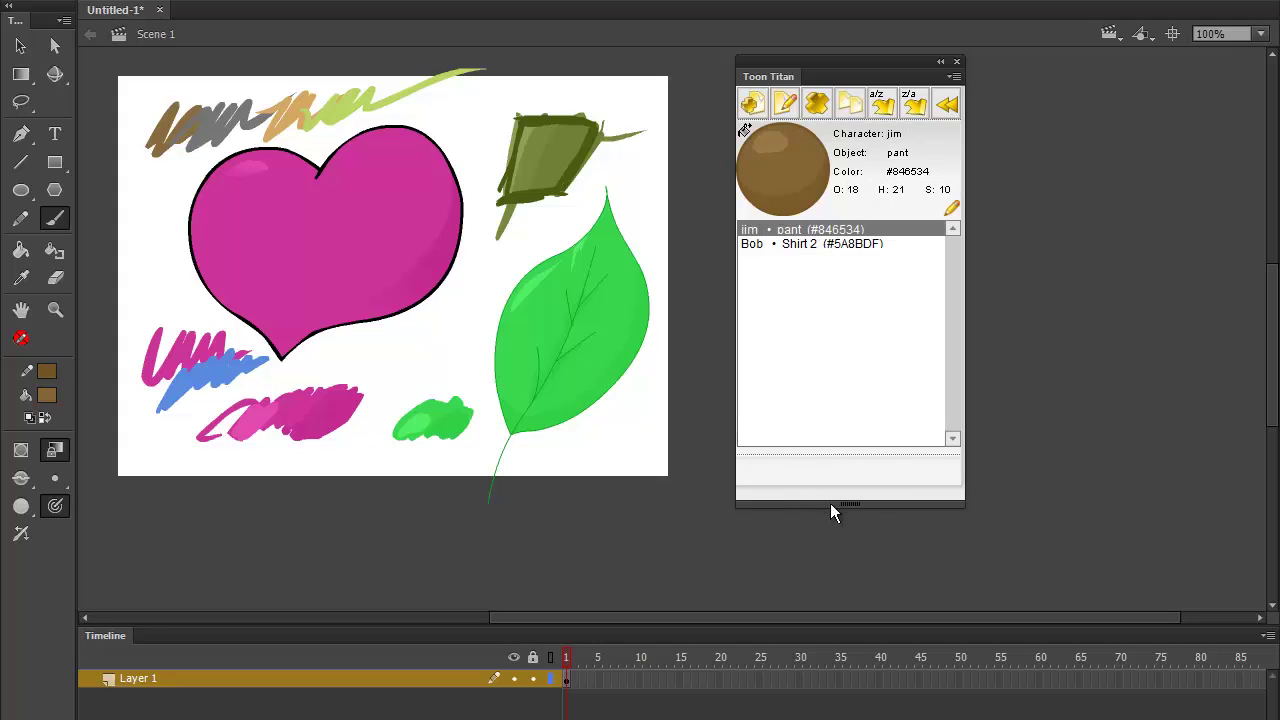
- Sort the saved styles in ascending and descending order, and delete Bob's Shirt 2 style
click(885, 106)
click(915, 105)
click(811, 245)
click(866, 115)
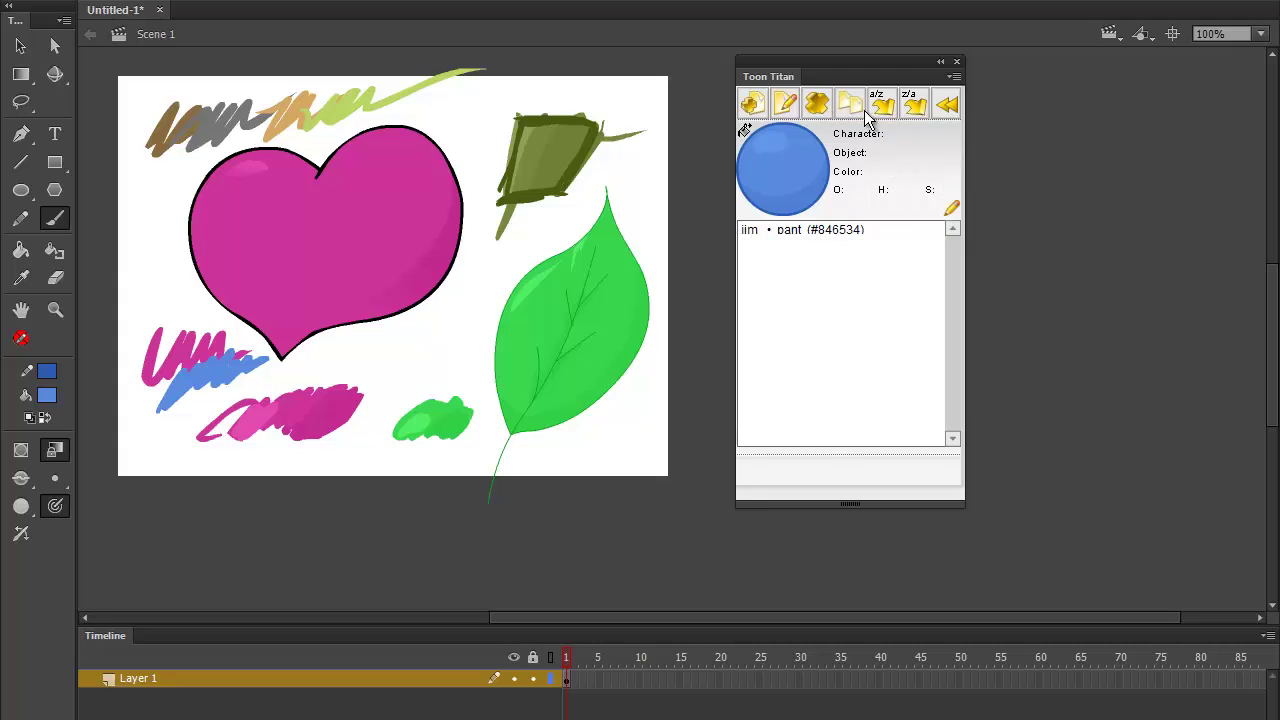
- Rename the object of jim's pant style to pant-wet and save it
click(848, 232)
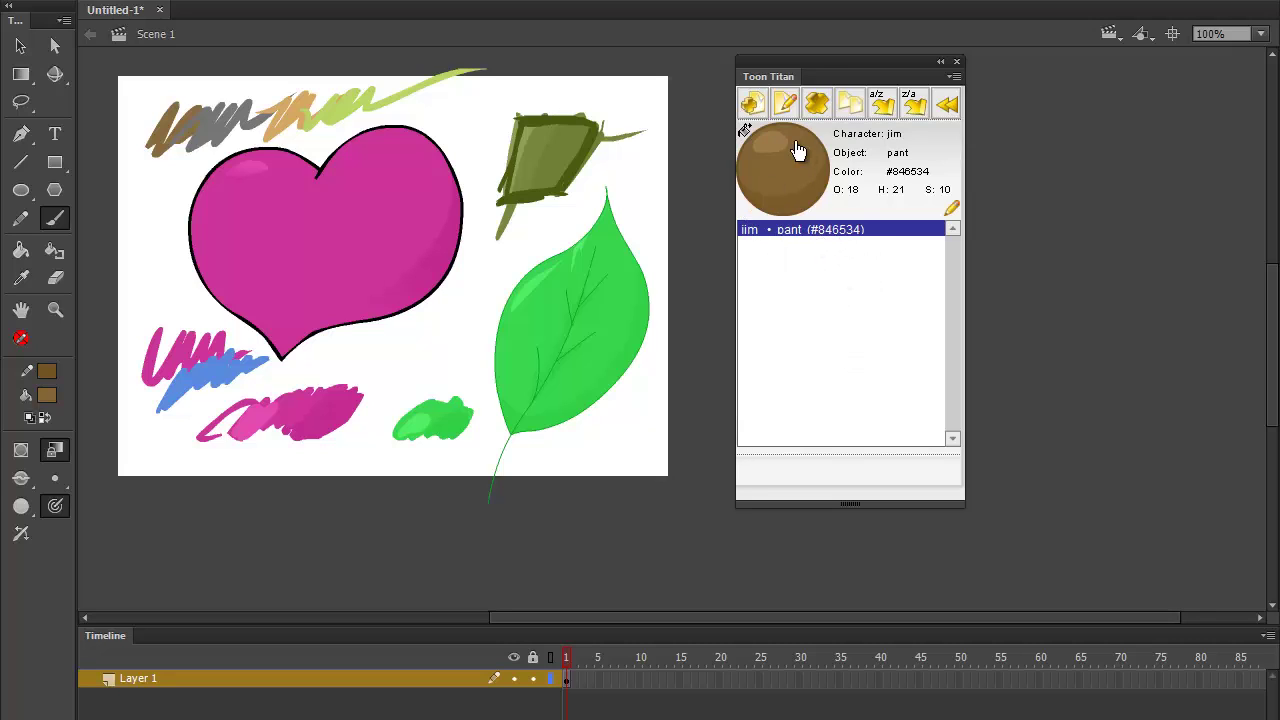
click(785, 103)
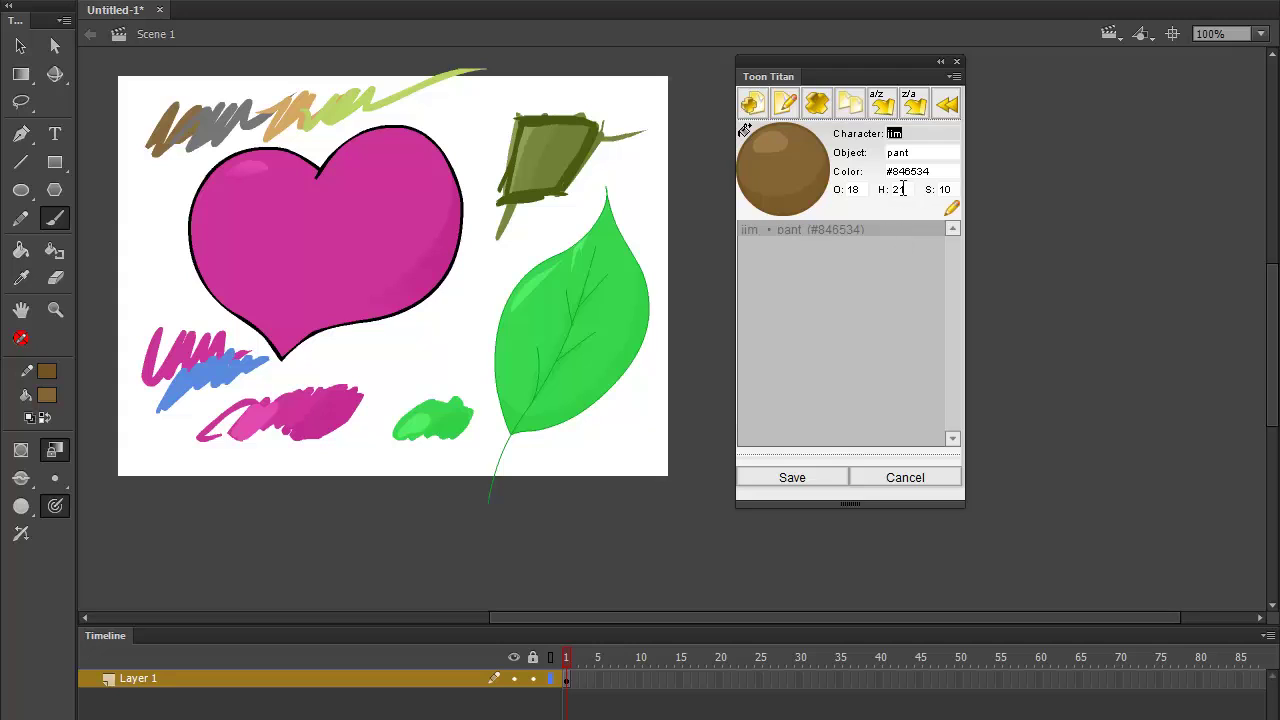
click(931, 151)
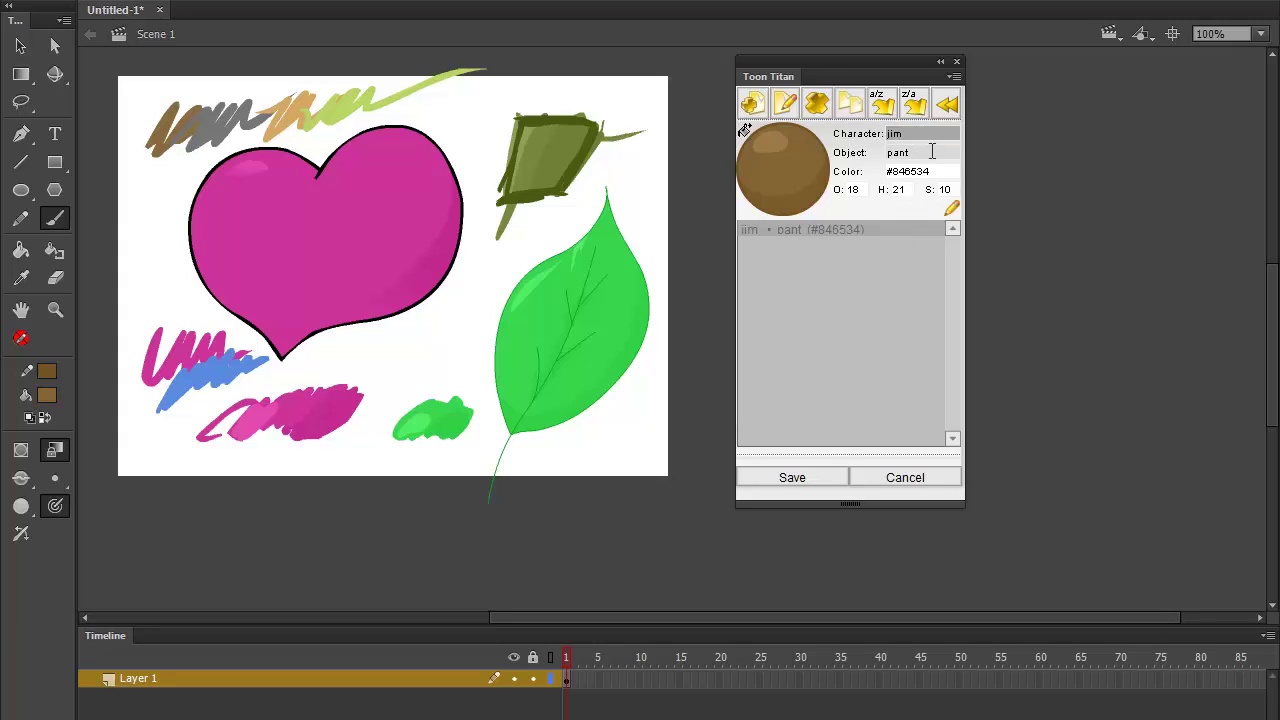
text(-wet)
click(807, 476)
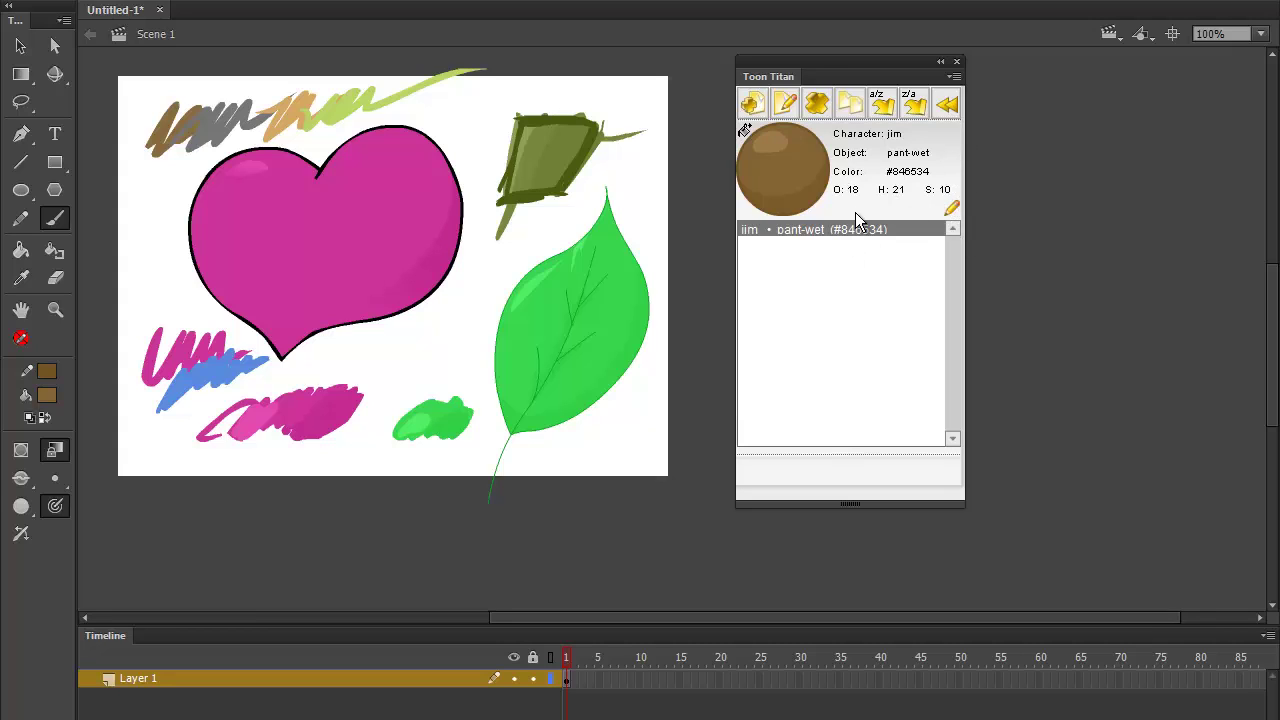
- Remove the -wet suffix from the style's object name so it reads pant, and save it
click(790, 107)
drag(909, 153, 960, 148)
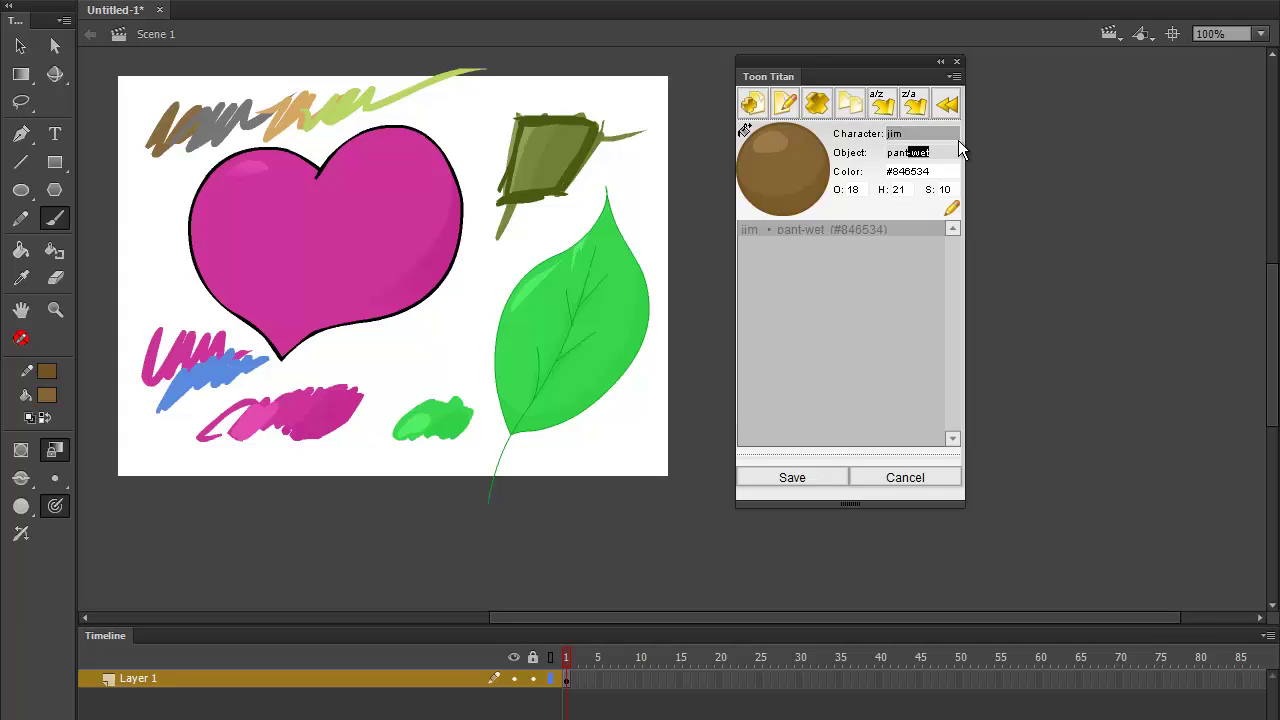
key(BackSpace)
click(805, 477)
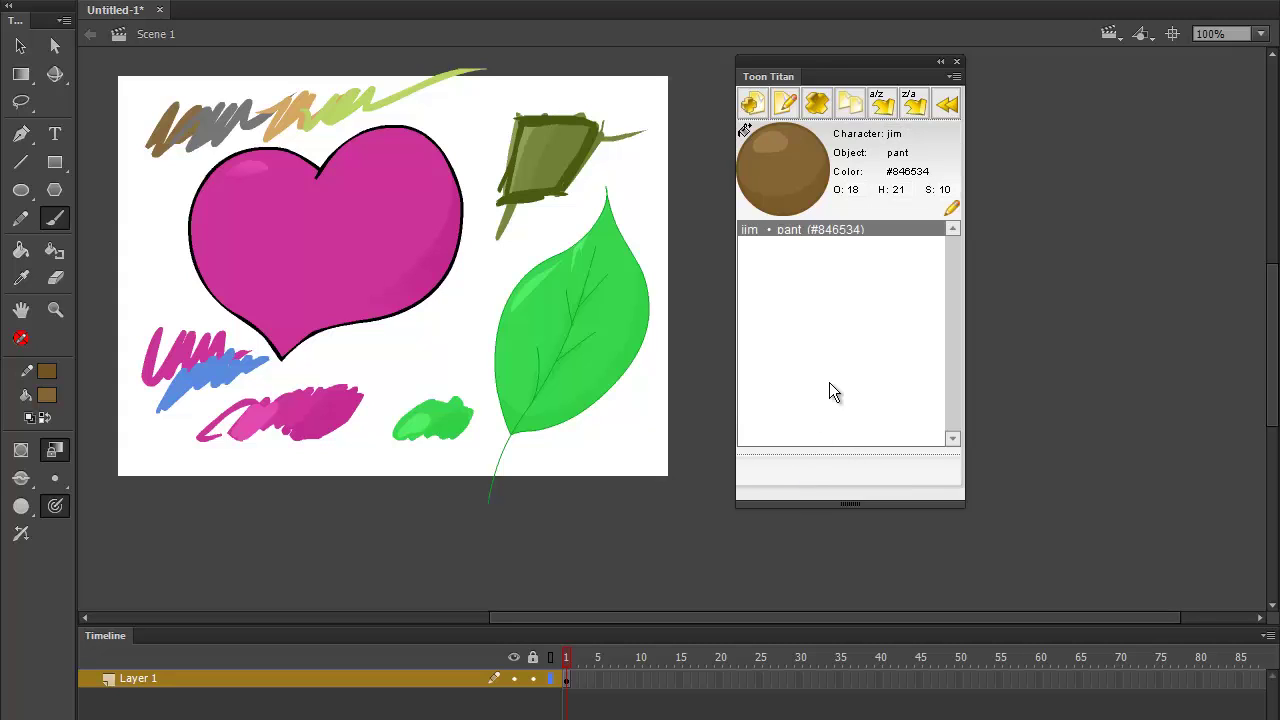
- Duplicate jim's pant style and save the copy with the object name pant-wet
click(888, 229)
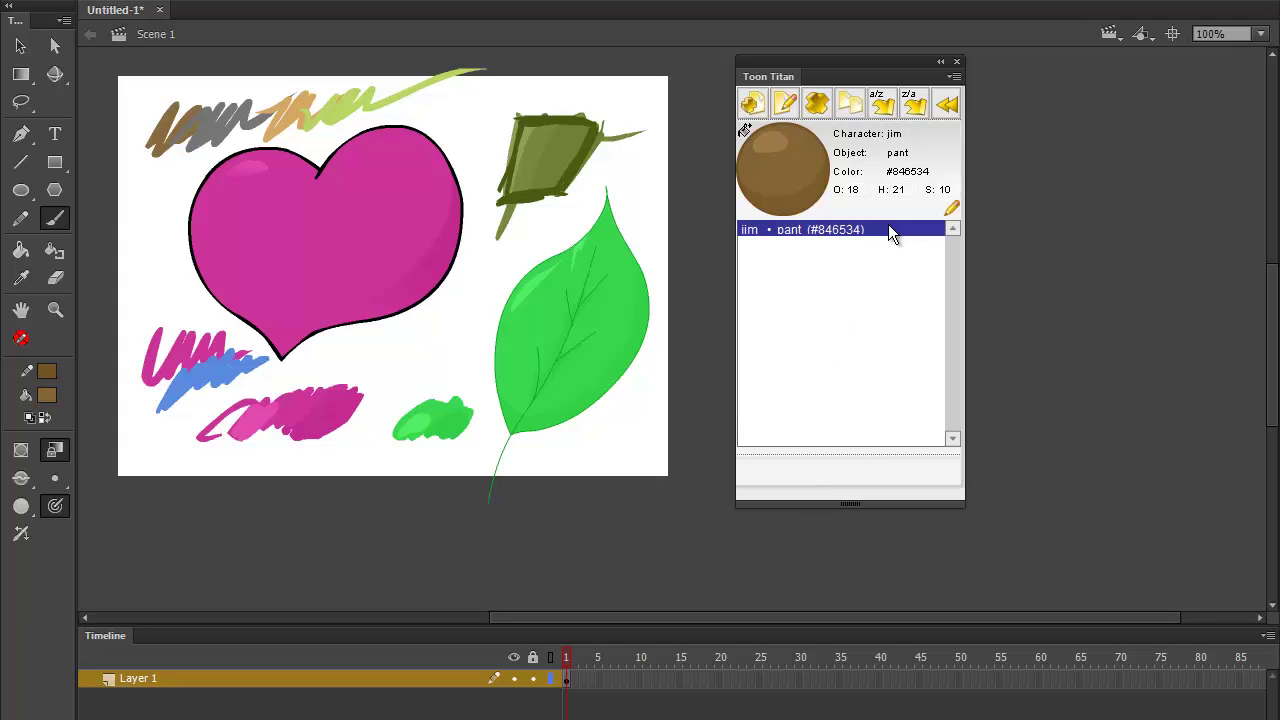
click(850, 103)
click(829, 251)
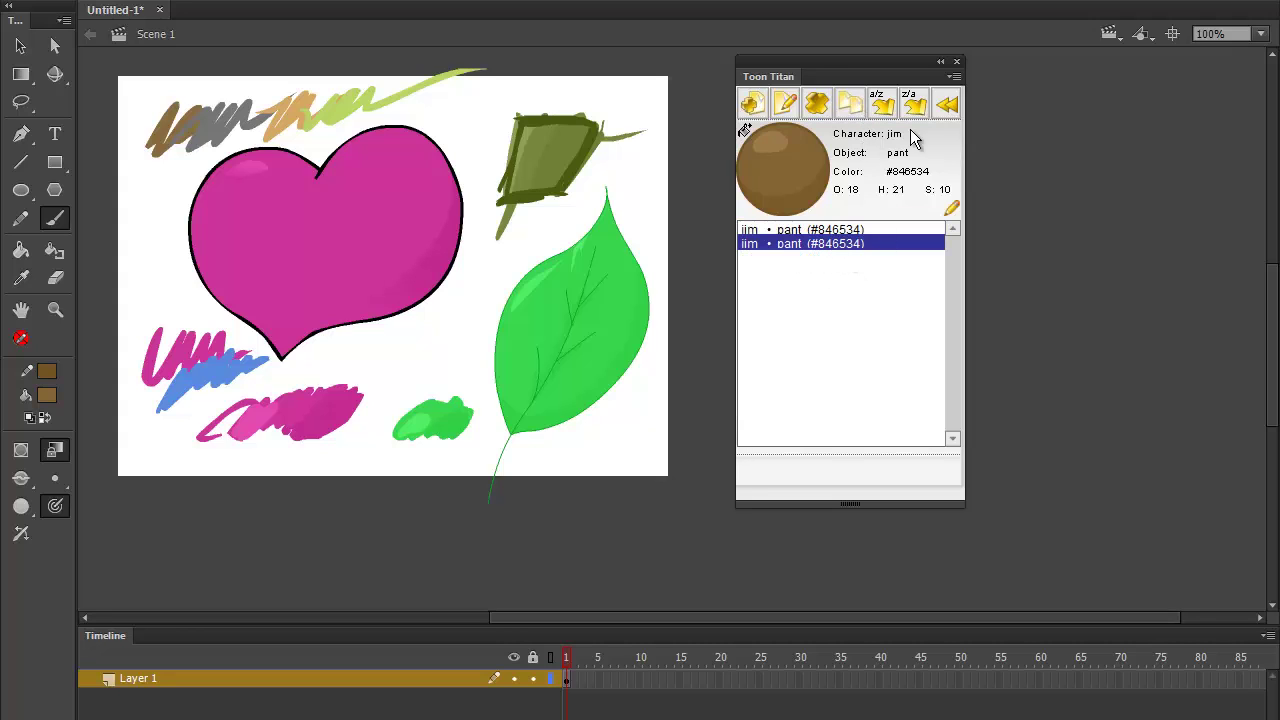
click(787, 102)
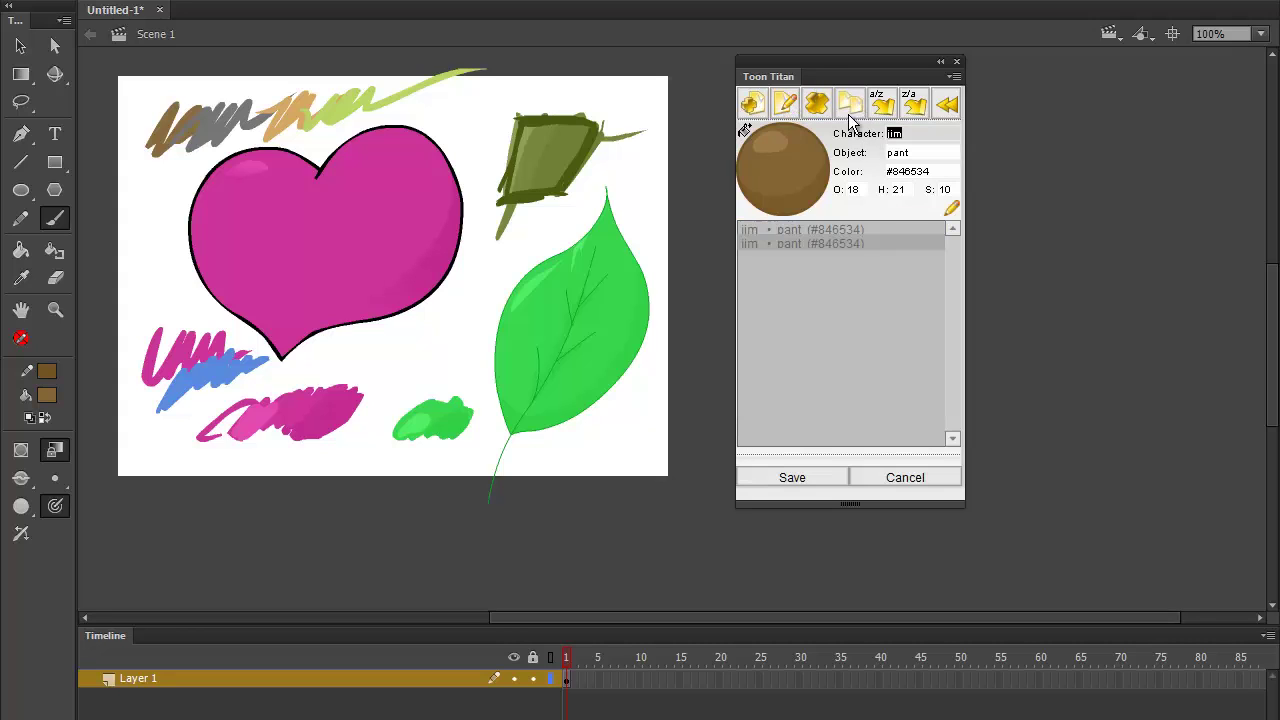
click(935, 147)
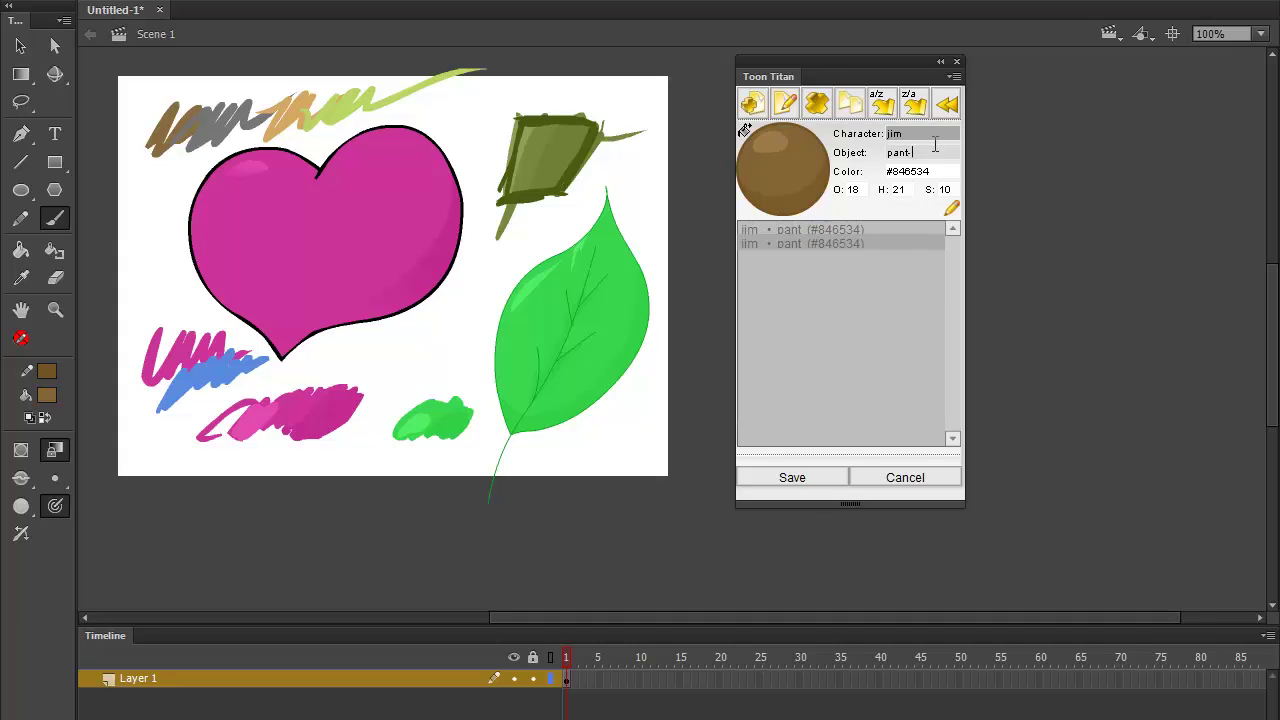
text(-wel)
click(809, 479)
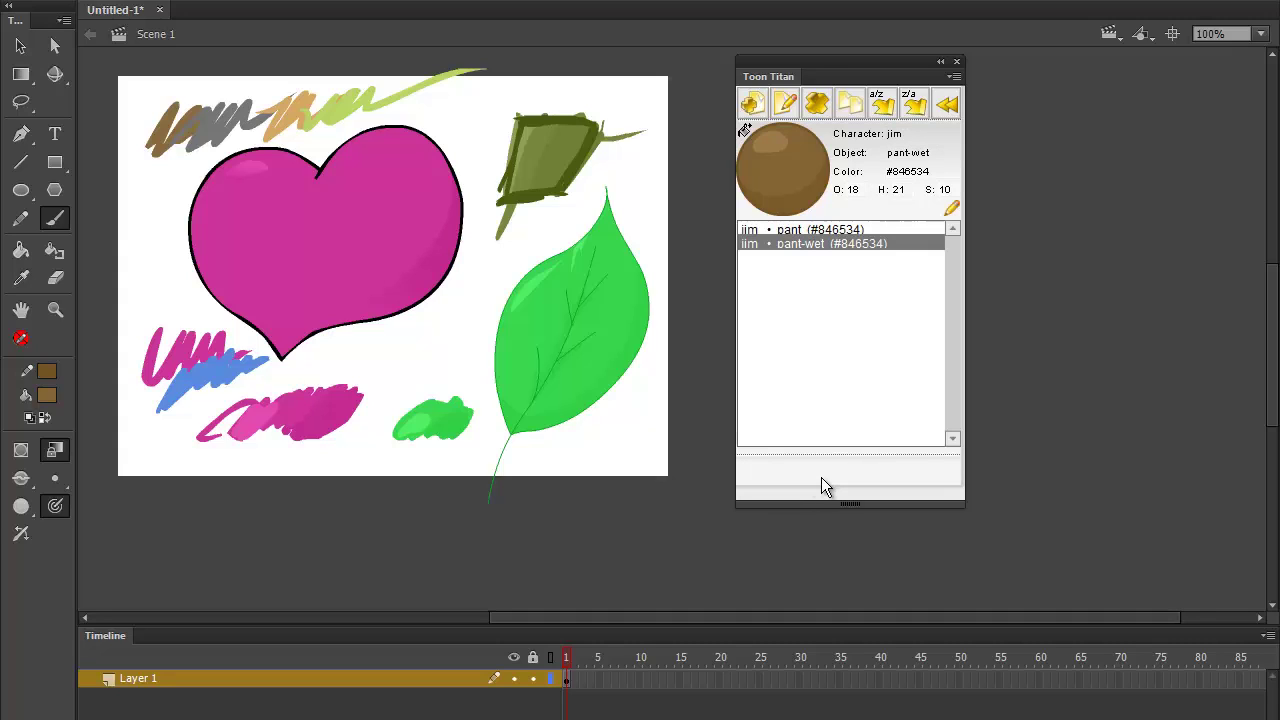
- Change the colour of jim's pant-wet style to #846585 and save it
click(787, 104)
drag(917, 172, 948, 170)
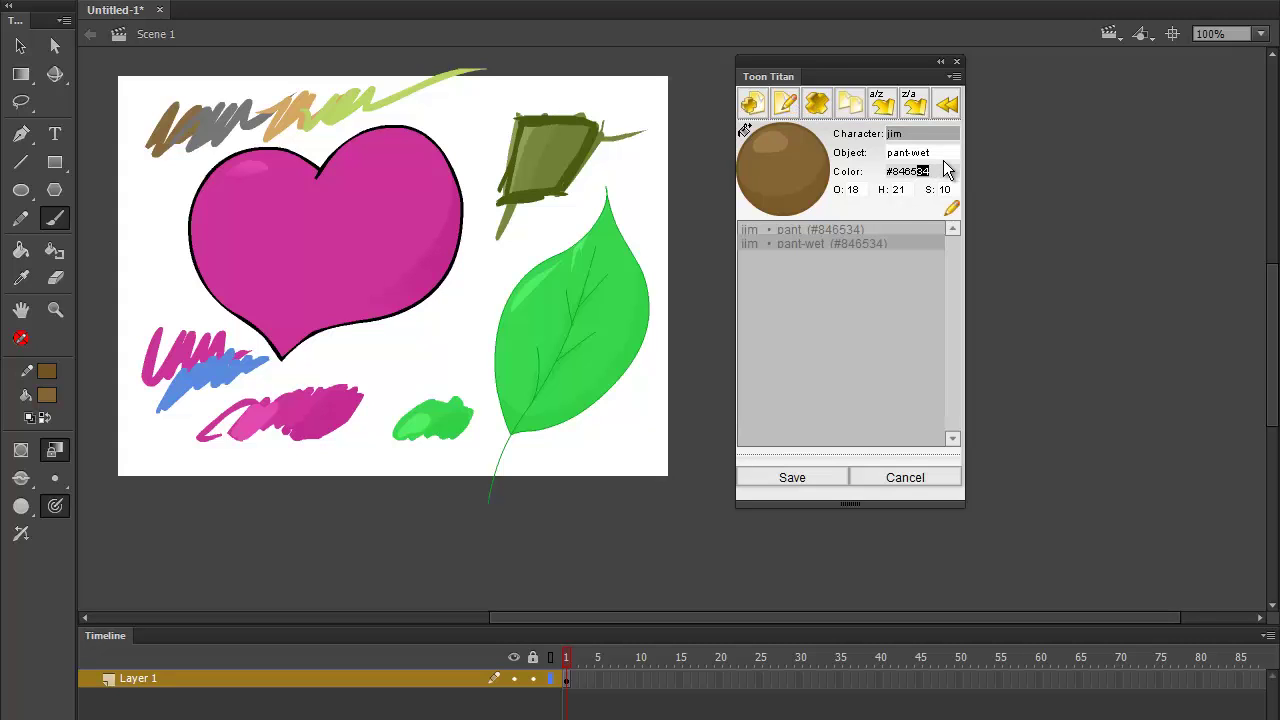
text(85)
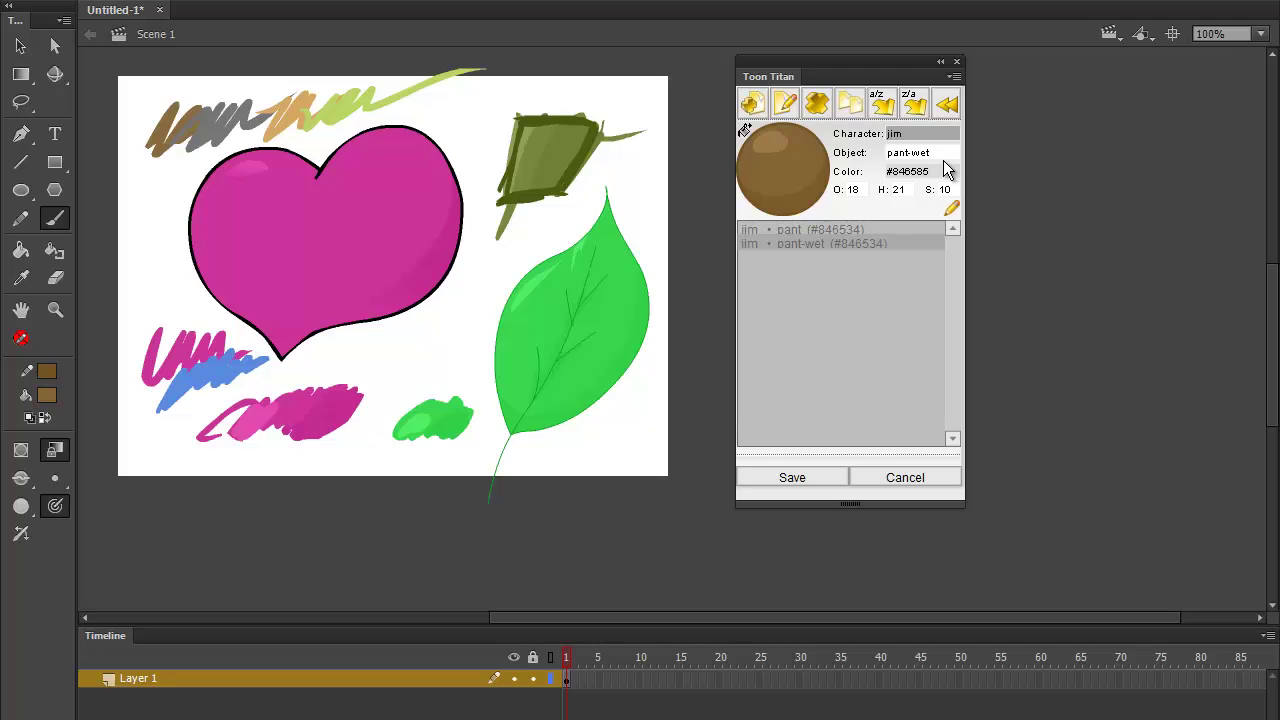
click(812, 477)
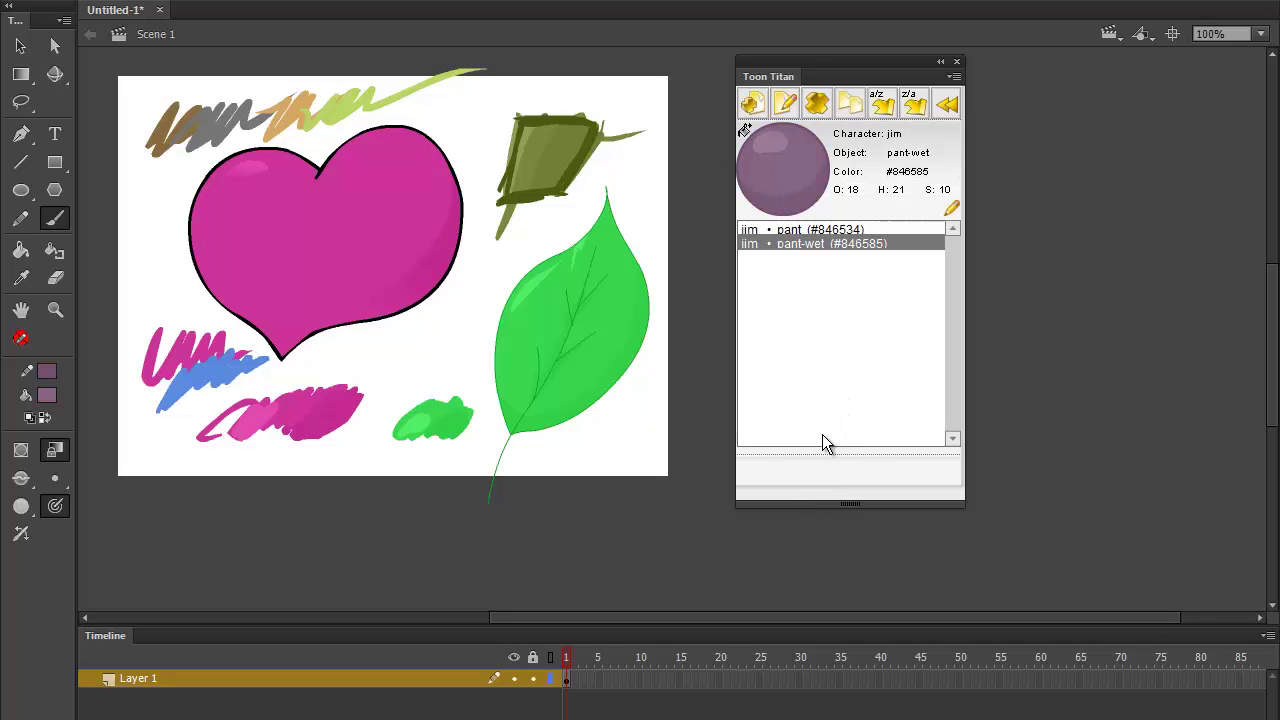
- Compare the colours of jim's pant and pant-wet styles by alternating between them, finishing on pant
click(862, 231)
click(864, 244)
click(864, 231)
click(867, 244)
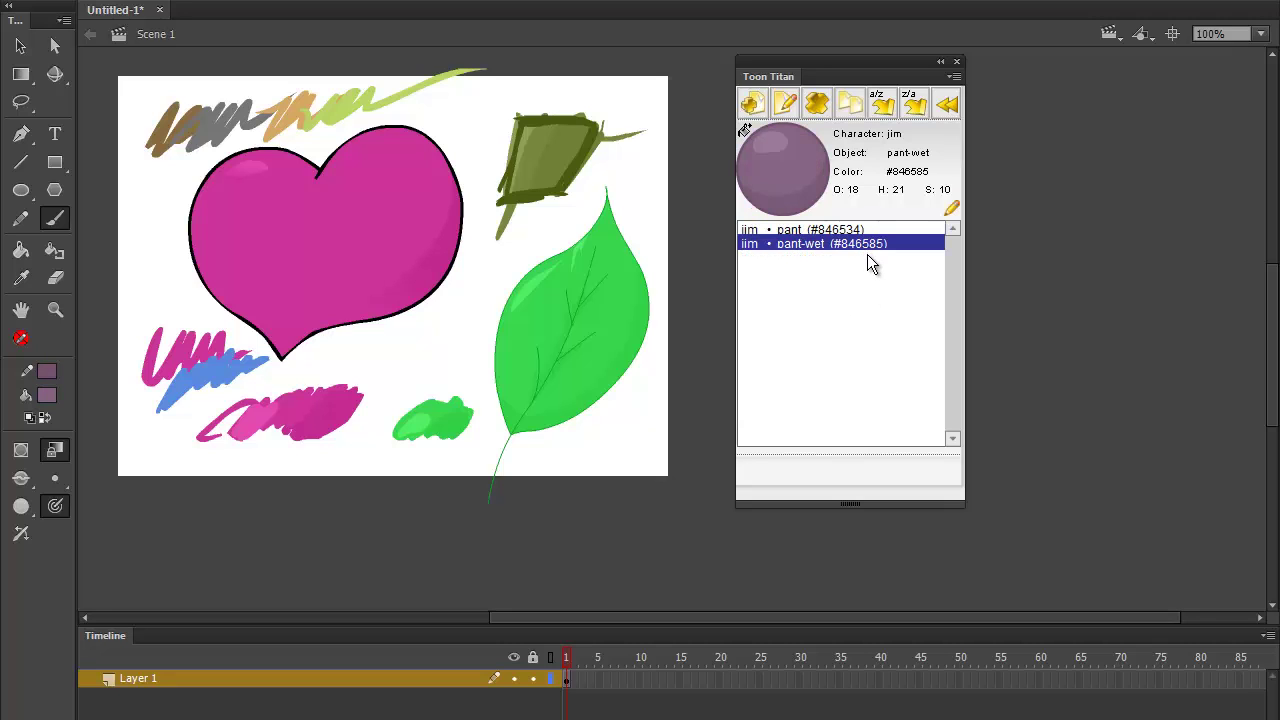
click(864, 230)
click(864, 242)
click(863, 230)
click(862, 238)
click(864, 230)
click(875, 244)
click(858, 230)
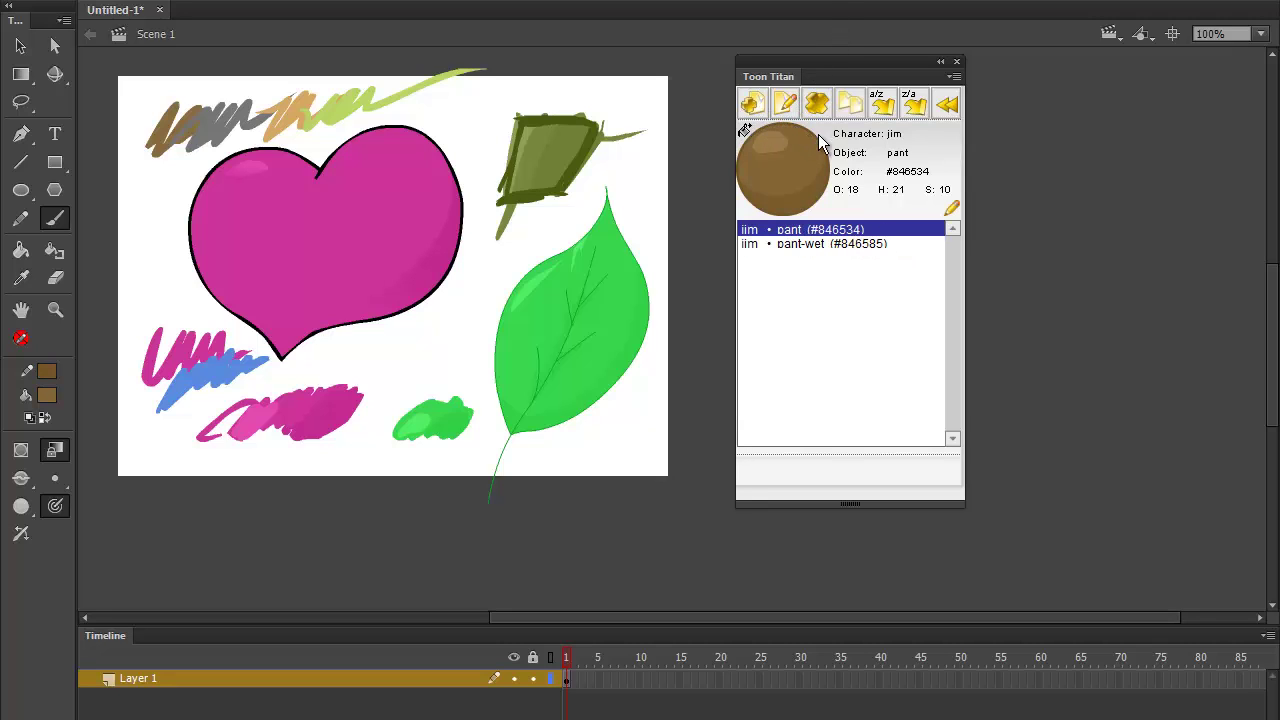
- Change the base colour to #947030 in the colour mixer, and start a new saved style from it but cancel the entry
click(952, 104)
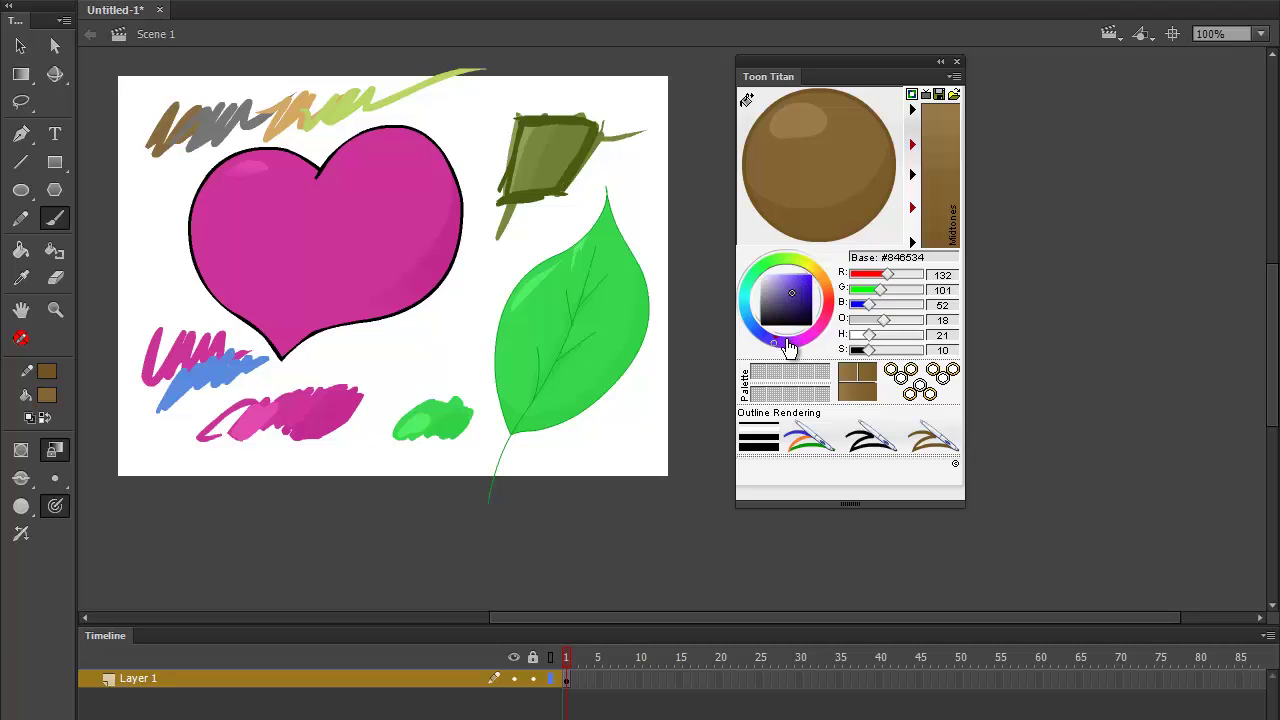
mouse_move(778, 348)
mouse_down()
mouse_move(832, 320)
mouse_move(822, 284)
mouse_move(795, 297)
mouse_up()
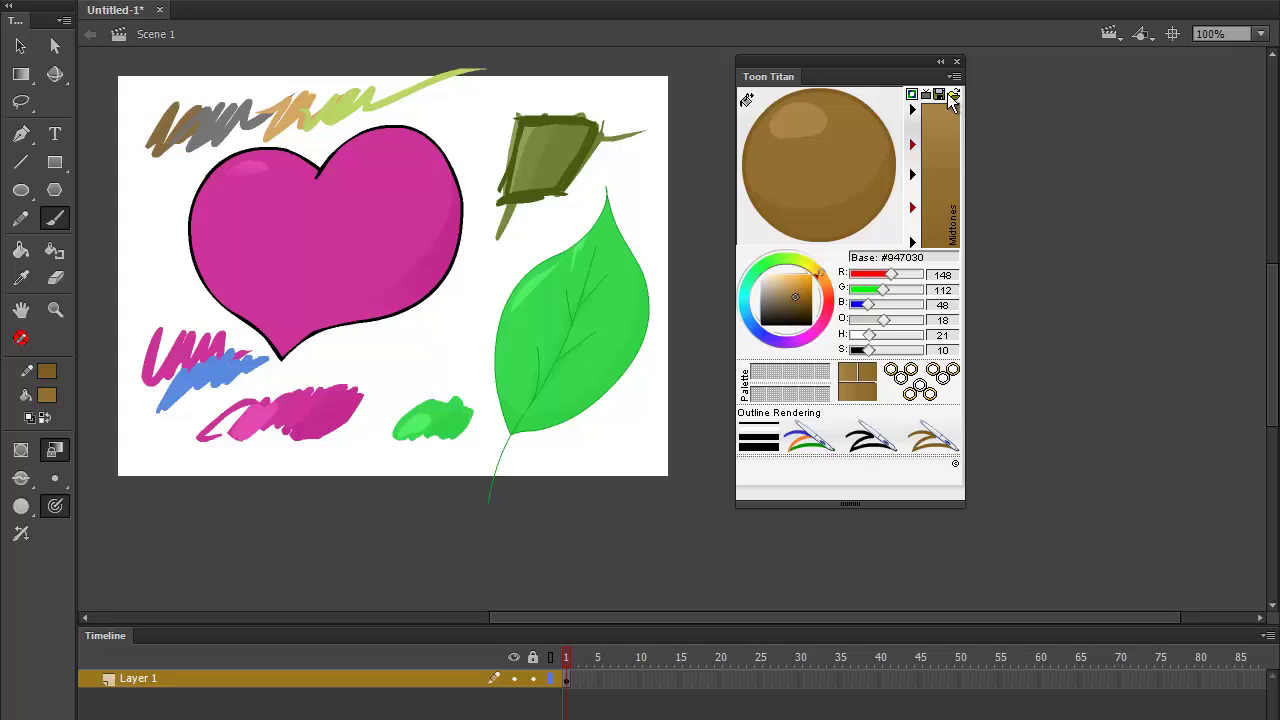
click(939, 95)
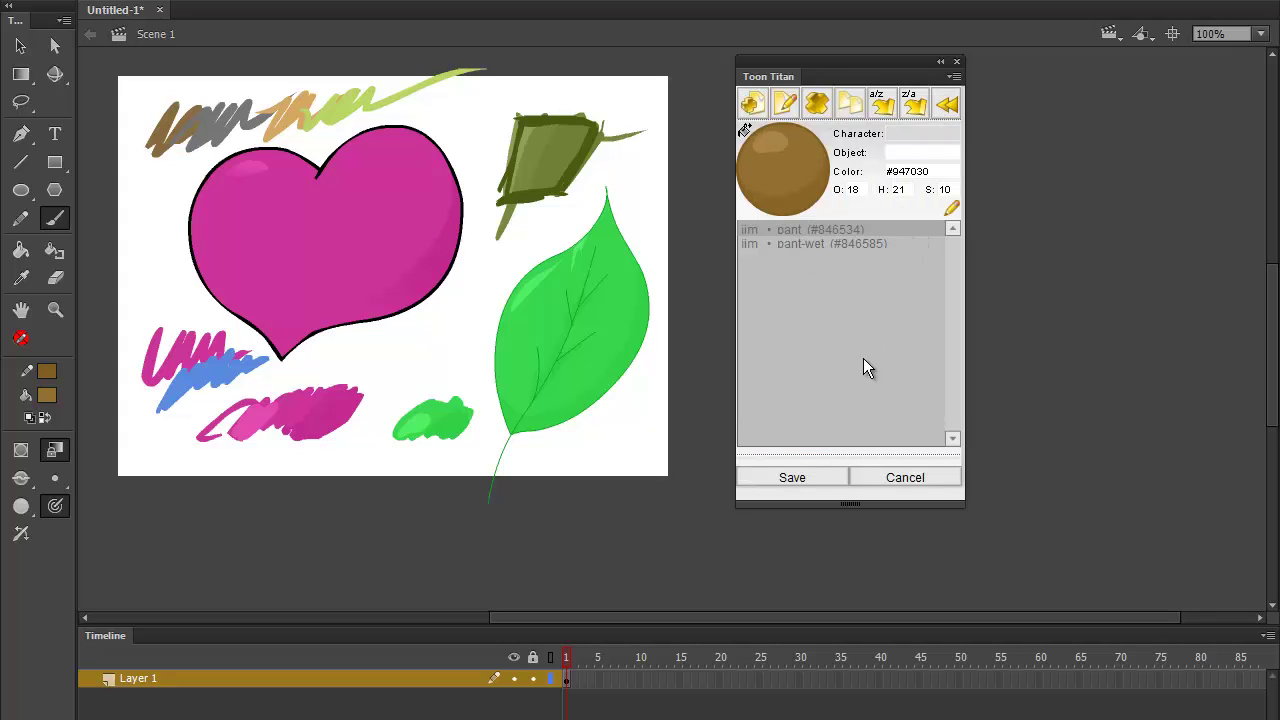
click(889, 483)
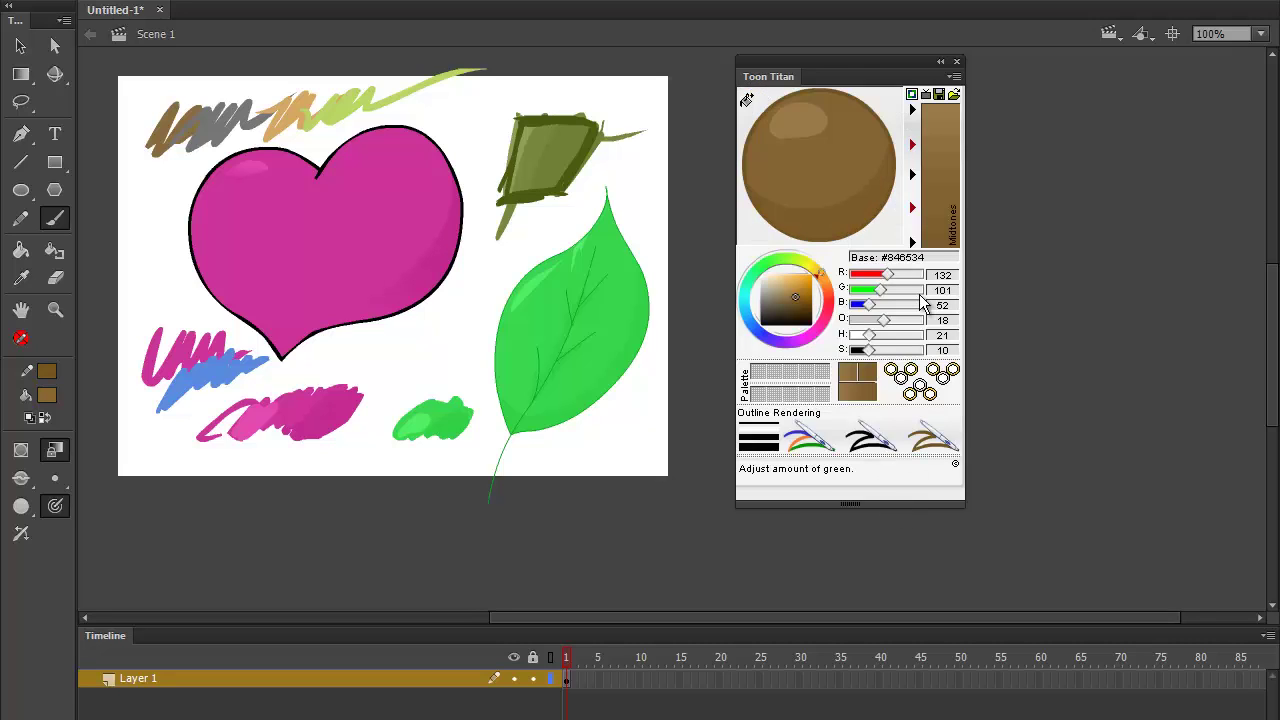